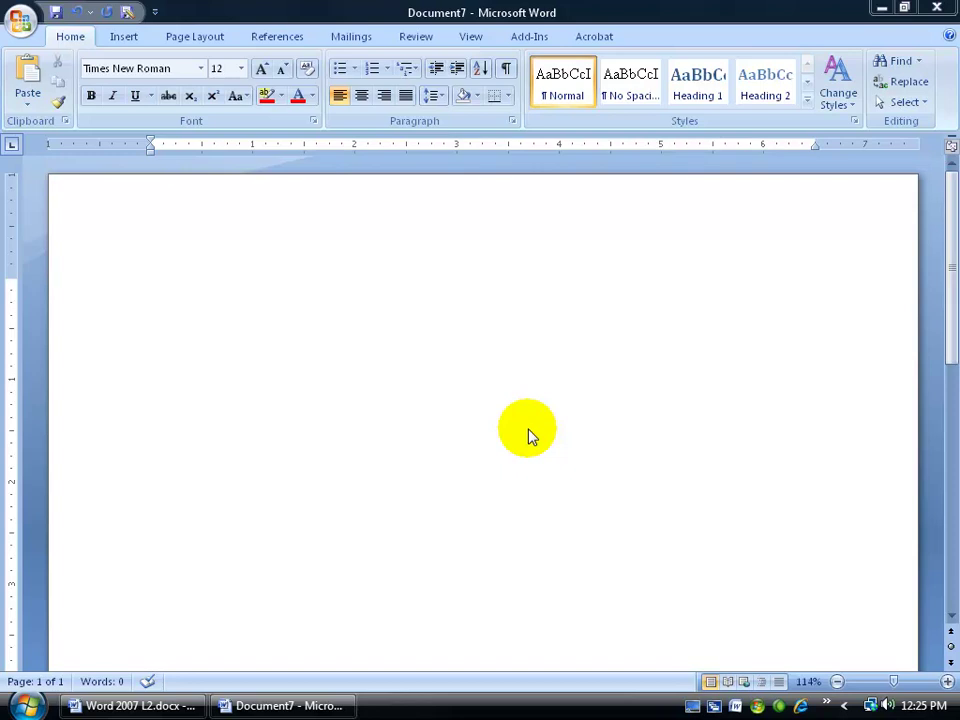
- Draw a square about 3.59" on each side in the upper part of the blank page
{"action": "left_click", "coordinate": [126, 38]}
{"action": "left_click", "coordinate": [251, 88]}
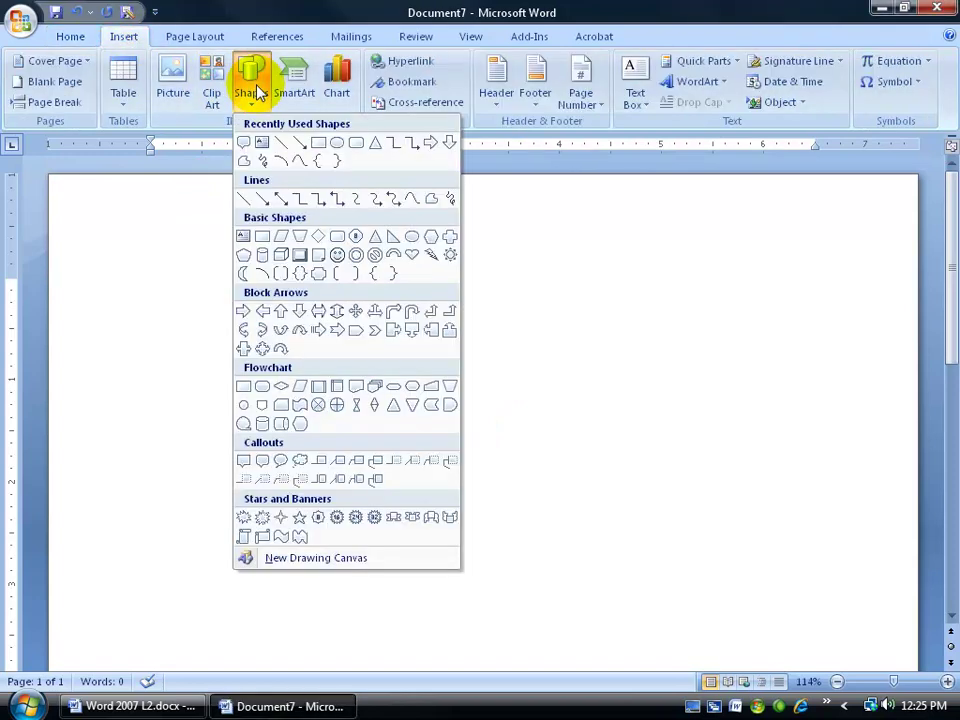
{"action": "left_click", "coordinate": [320, 146]}
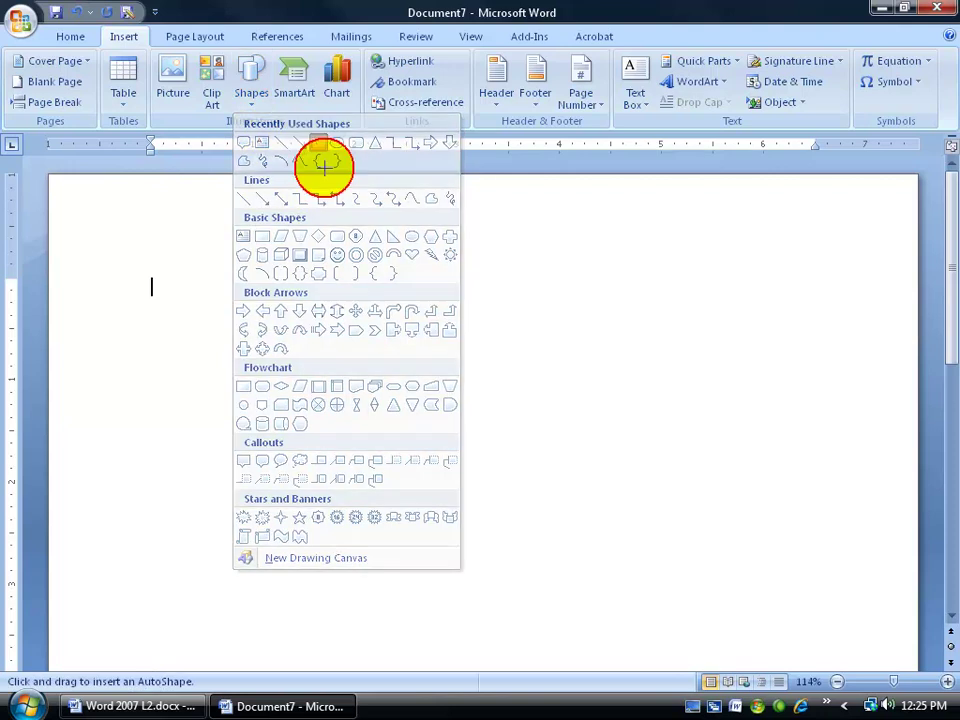
{"action": "mouse_move", "coordinate": [248, 256]}
{"action": "left_mouse_down"}
{"action": "mouse_move", "coordinate": [525, 418]}
{"action": "mouse_move", "coordinate": [614, 446]}
{"action": "left_mouse_up"}
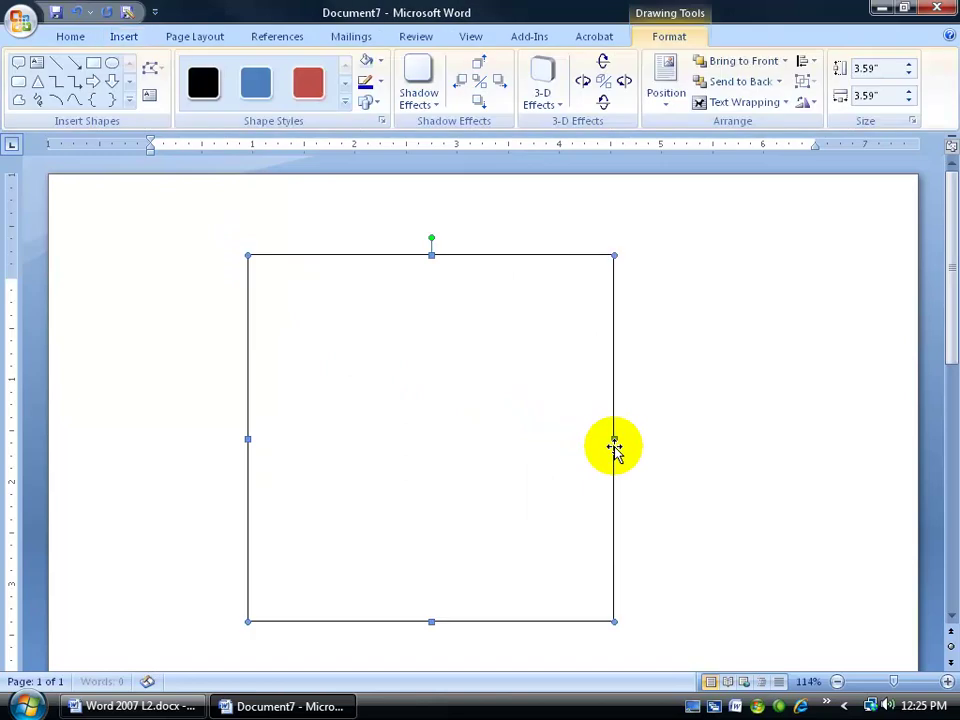
{"action": "left_click", "coordinate": [683, 371]}
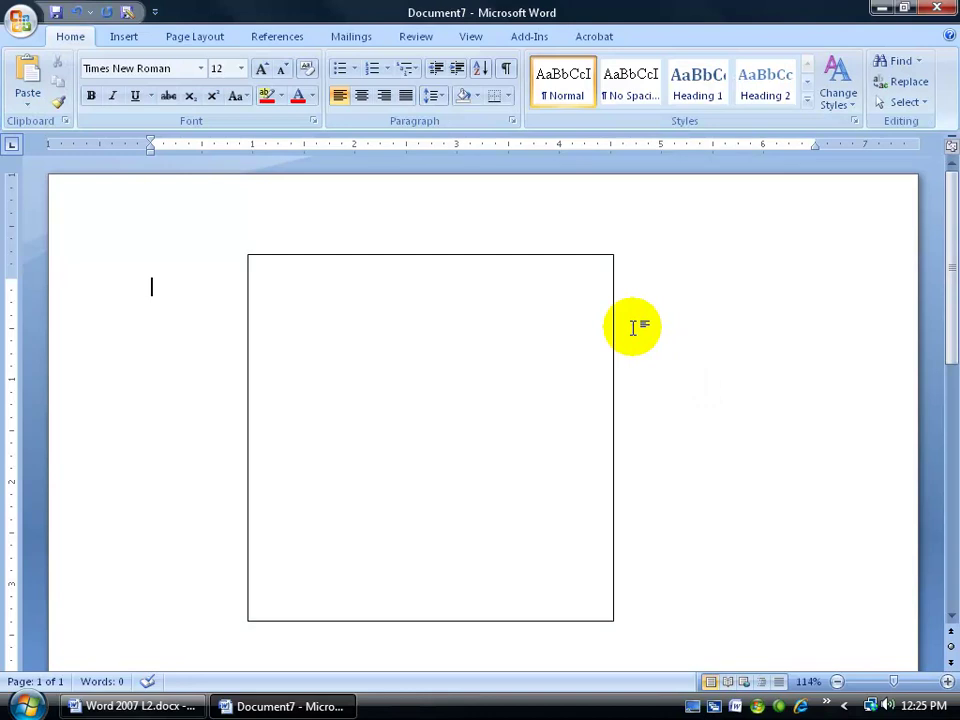
- Fill the square with the light brown wood-grain texture
{"action": "left_click", "coordinate": [598, 323]}
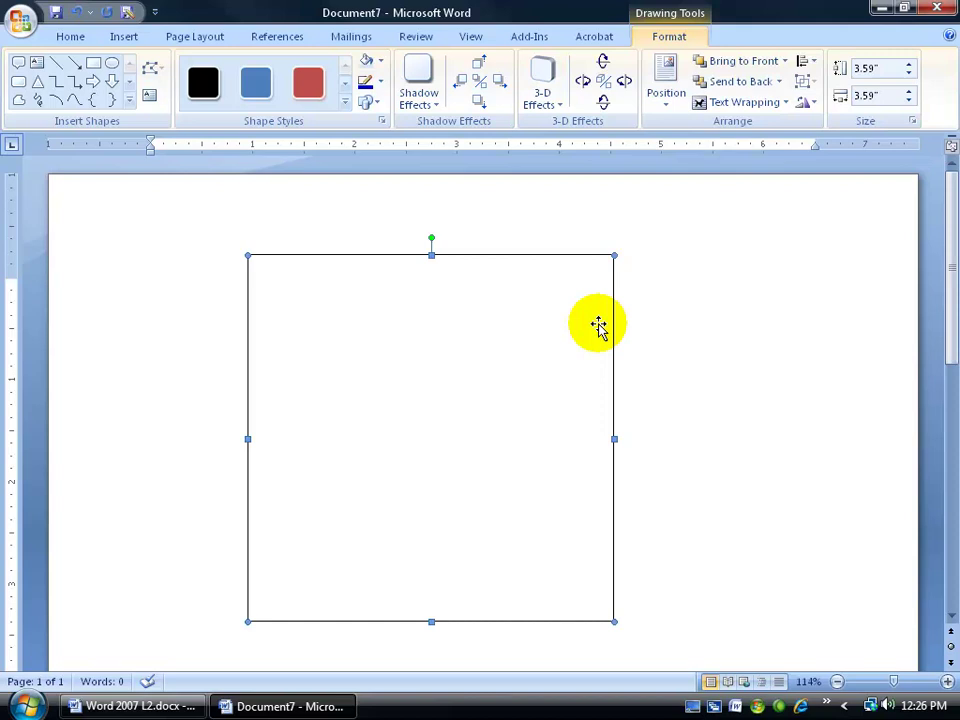
{"action": "right_click", "coordinate": [461, 317]}
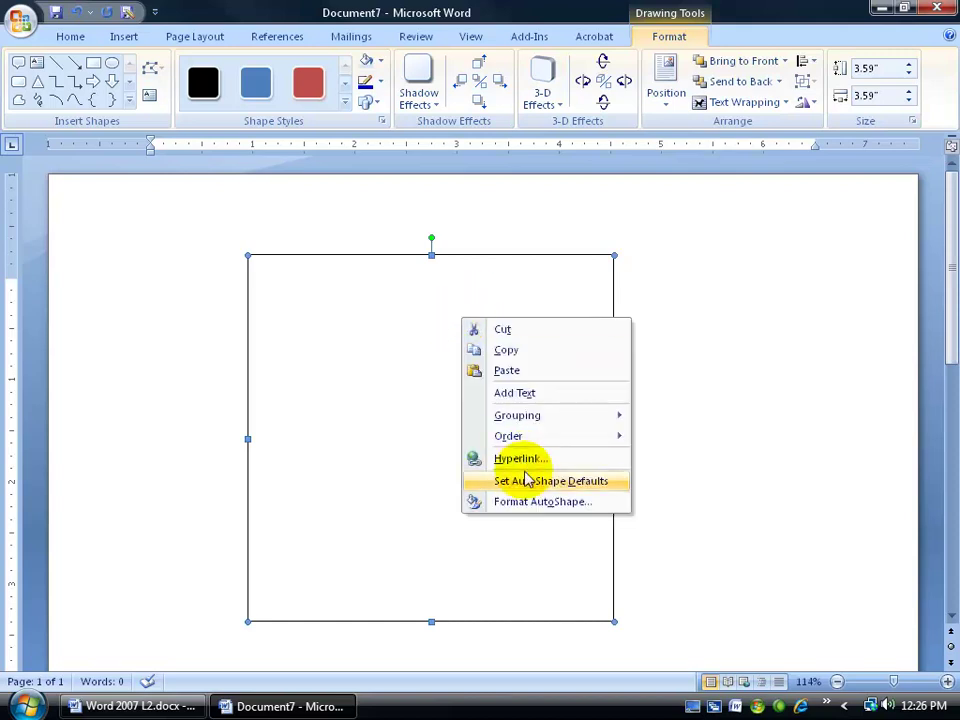
{"action": "left_click", "coordinate": [381, 61]}
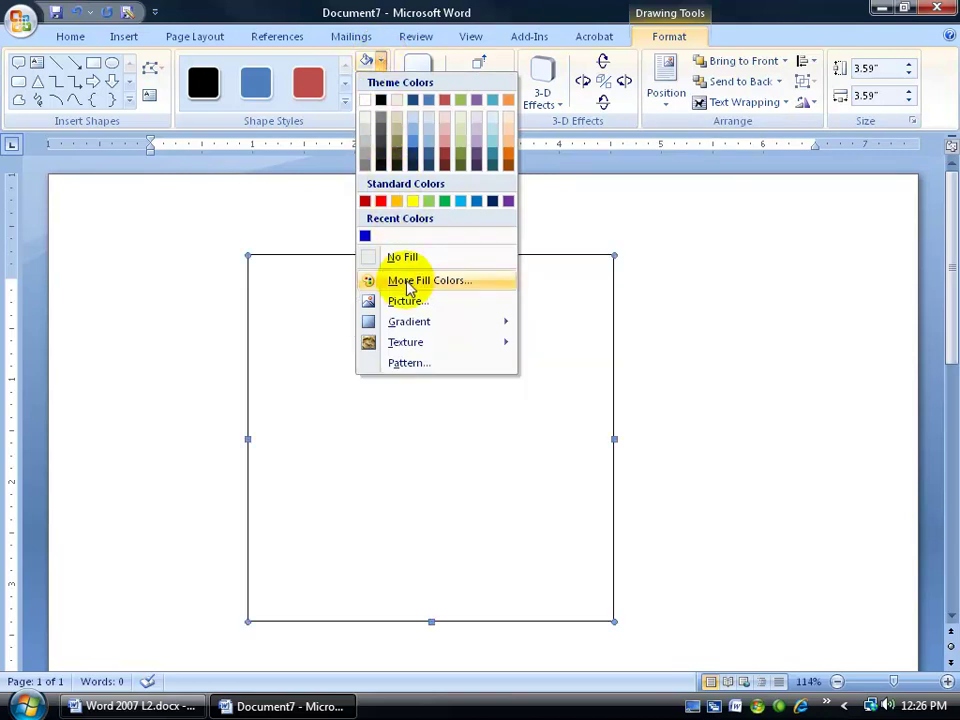
{"action": "mouse_move", "coordinate": [413, 327]}
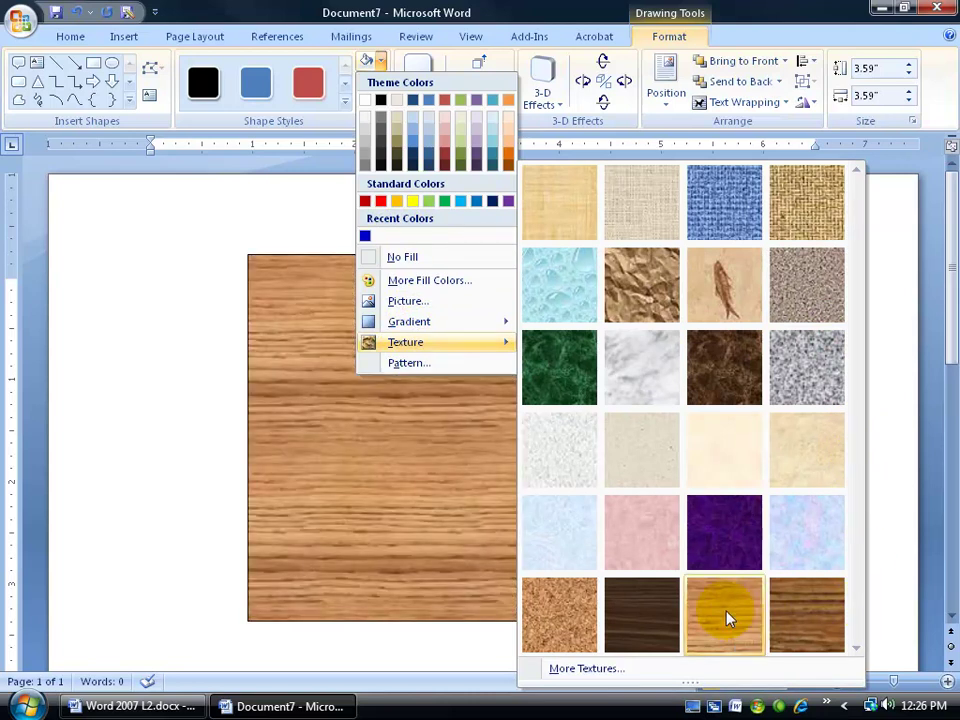
{"action": "left_click", "coordinate": [720, 610]}
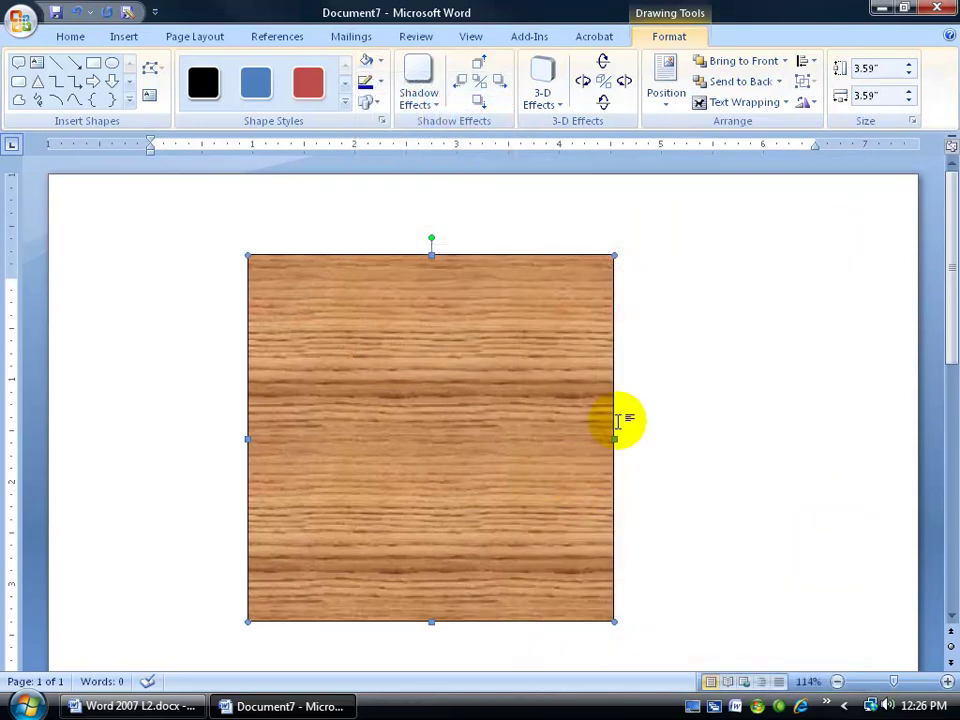
{"action": "left_click", "coordinate": [460, 225]}
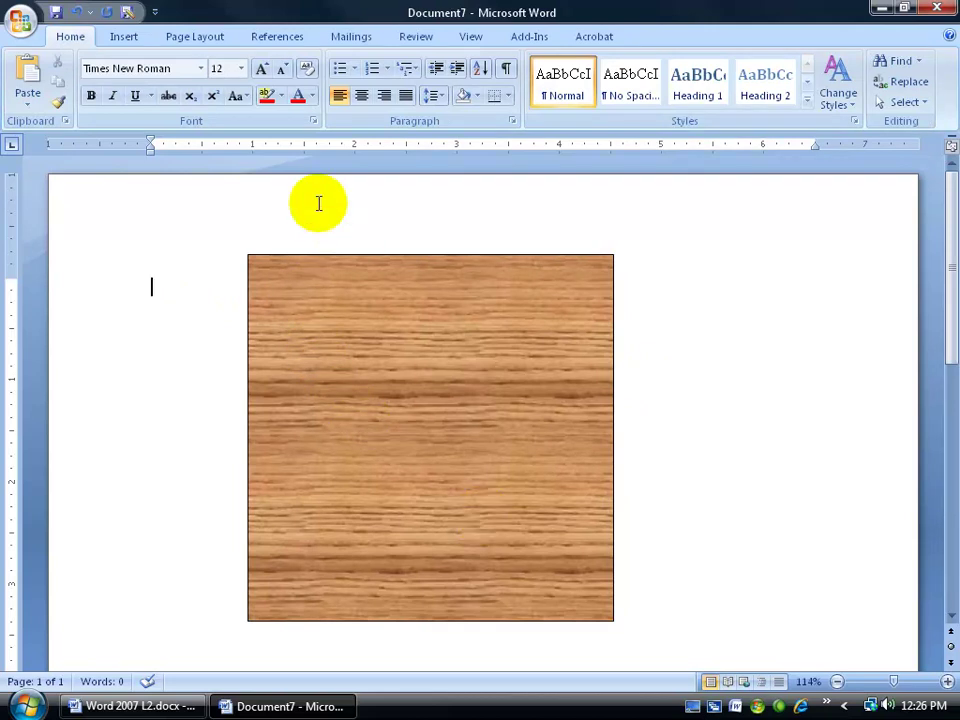
- Draw a circle about 3.31" in diameter on the wood square, starting from its upper-left corner
{"action": "left_click", "coordinate": [124, 36]}
{"action": "left_click", "coordinate": [255, 88]}
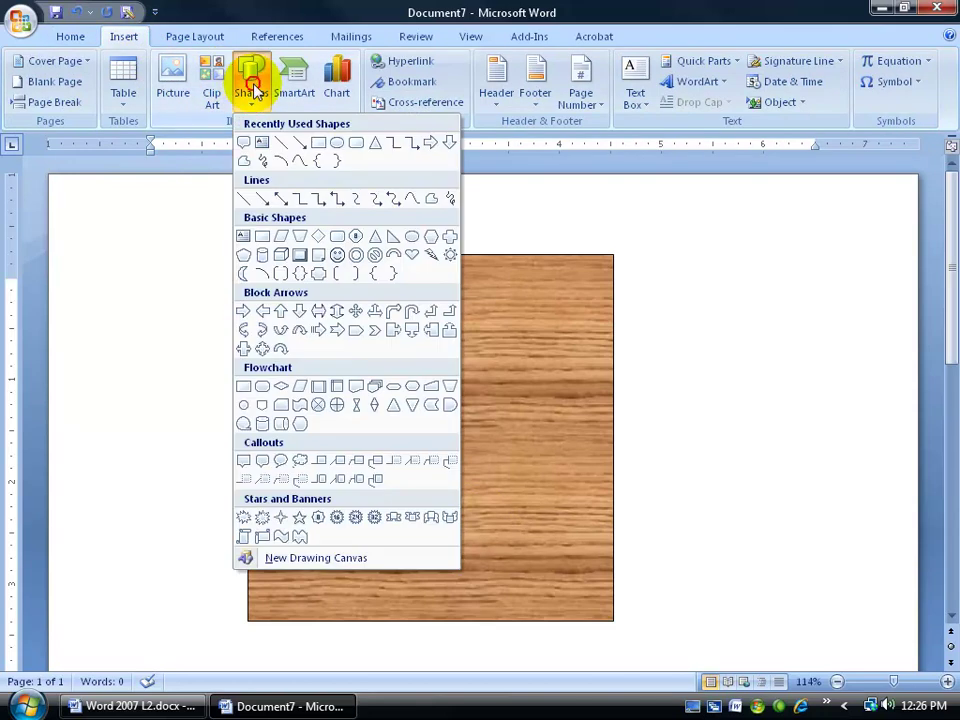
{"action": "left_click", "coordinate": [330, 143]}
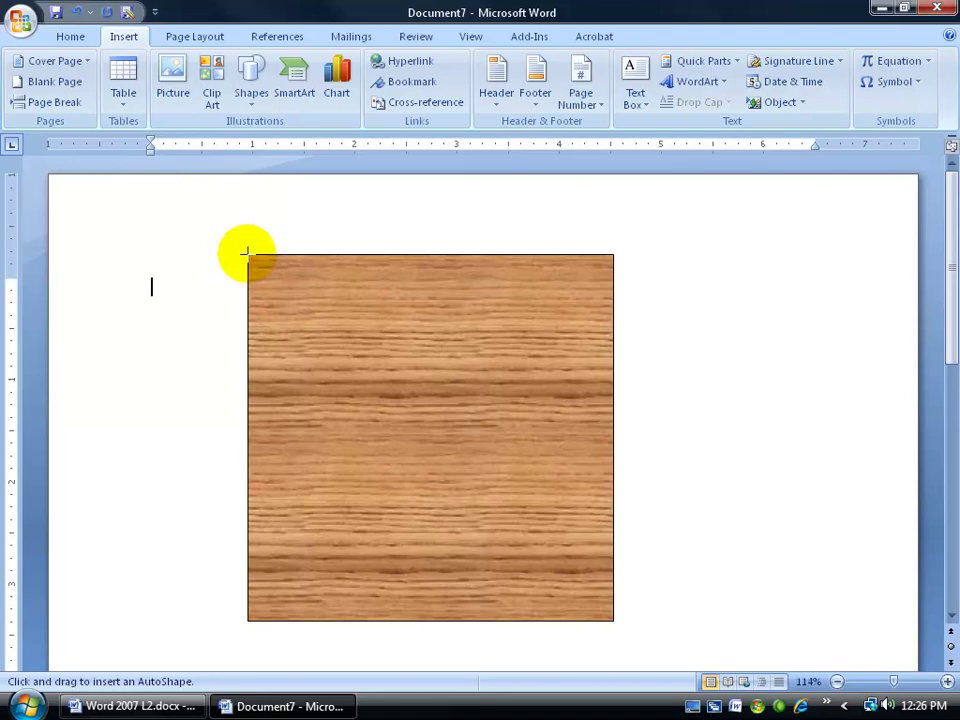
{"action": "left_click_drag", "start_coordinate": [246, 253], "coordinate": [585, 551]}
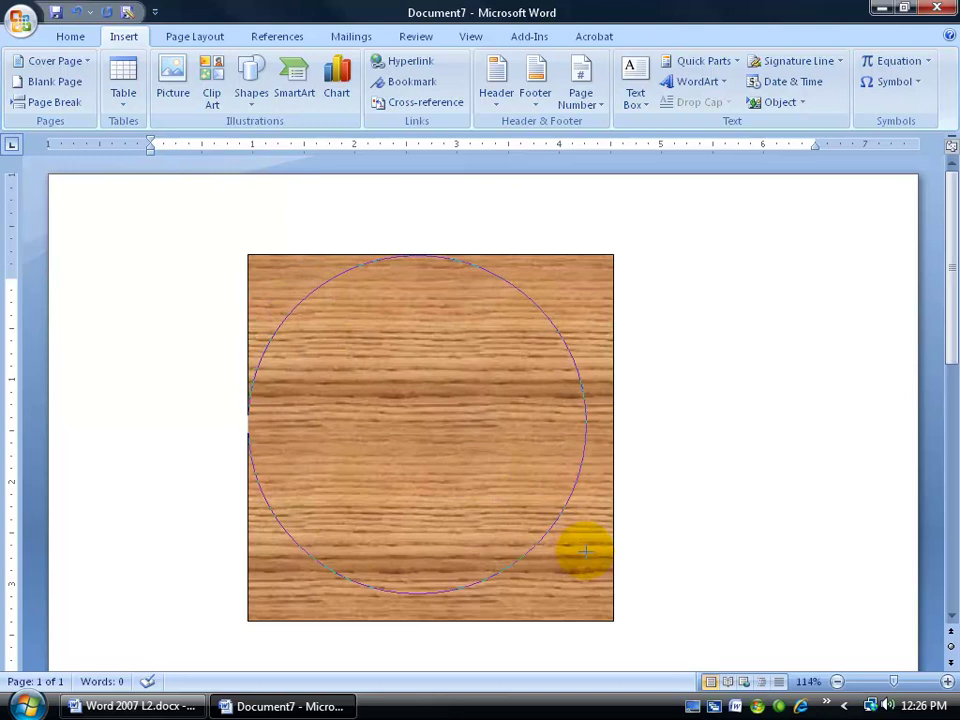
{"action": "left_click_drag", "start_coordinate": [585, 551], "coordinate": [585, 553]}
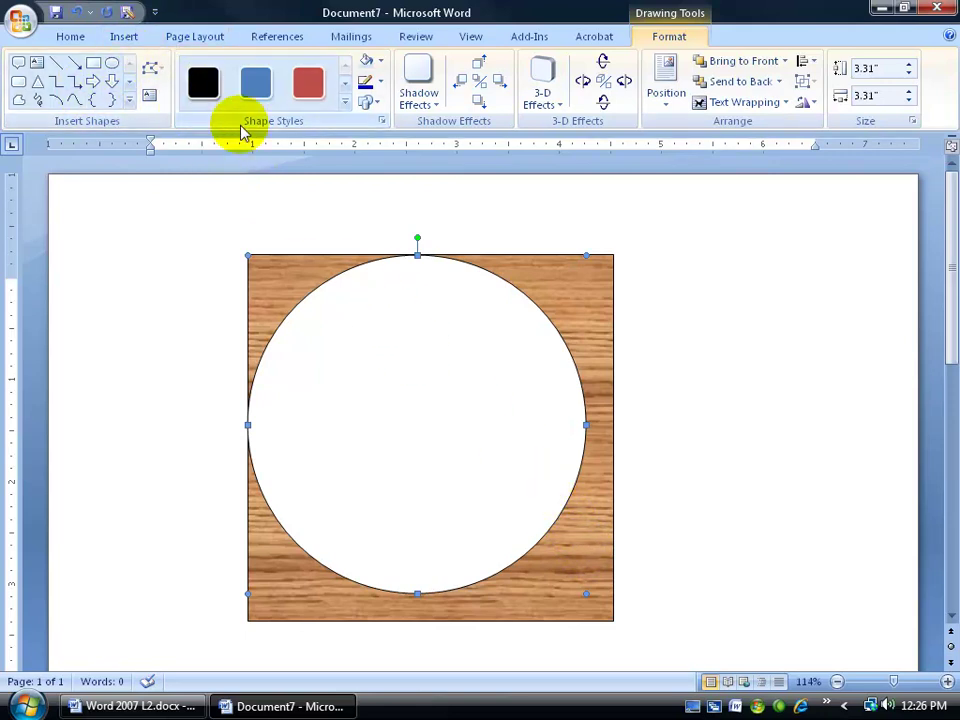
- Draw three progressively smaller circles from the square's upper-left corner, the largest about 2.86" and the smallest about 1.34" in diameter
{"action": "left_click", "coordinate": [111, 64]}
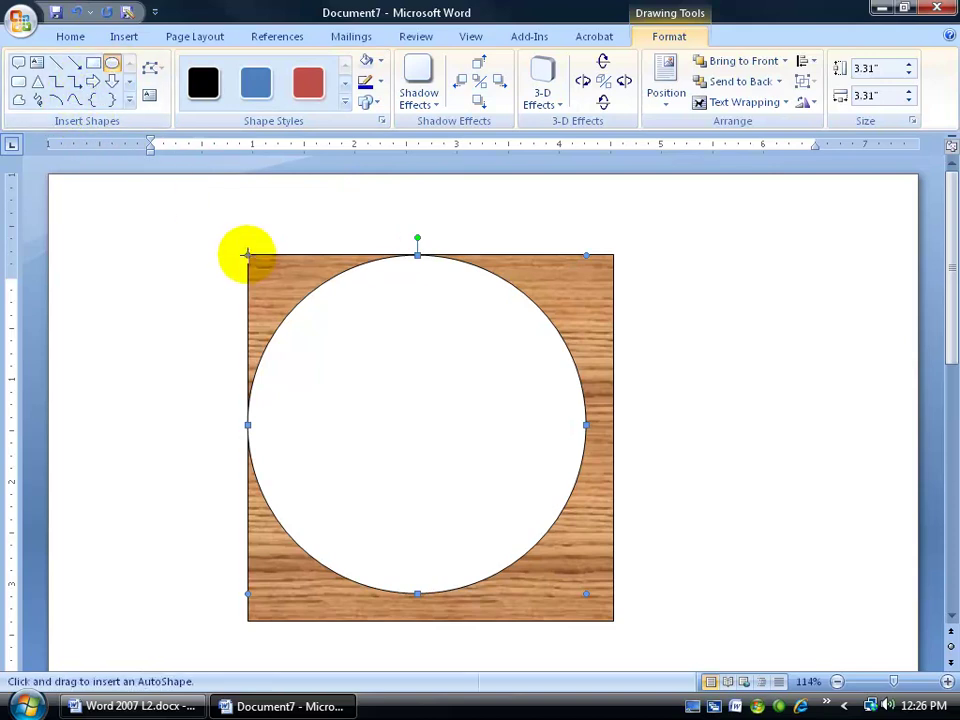
{"action": "left_click_drag", "start_coordinate": [249, 253], "coordinate": [540, 480]}
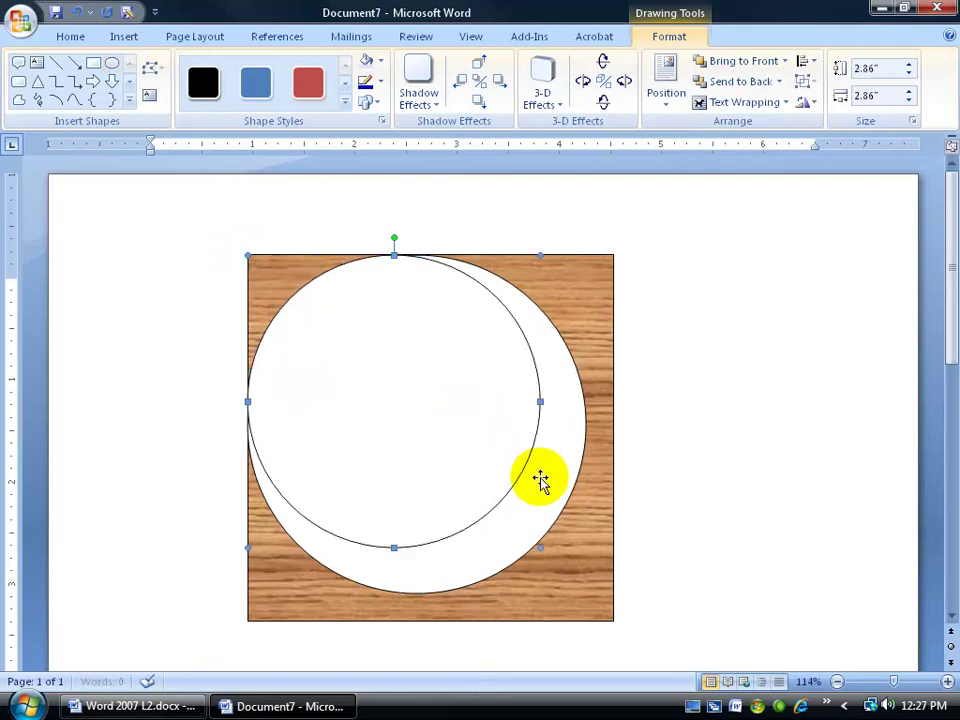
{"action": "left_click", "coordinate": [112, 68]}
{"action": "left_click_drag", "start_coordinate": [248, 254], "coordinate": [461, 429]}
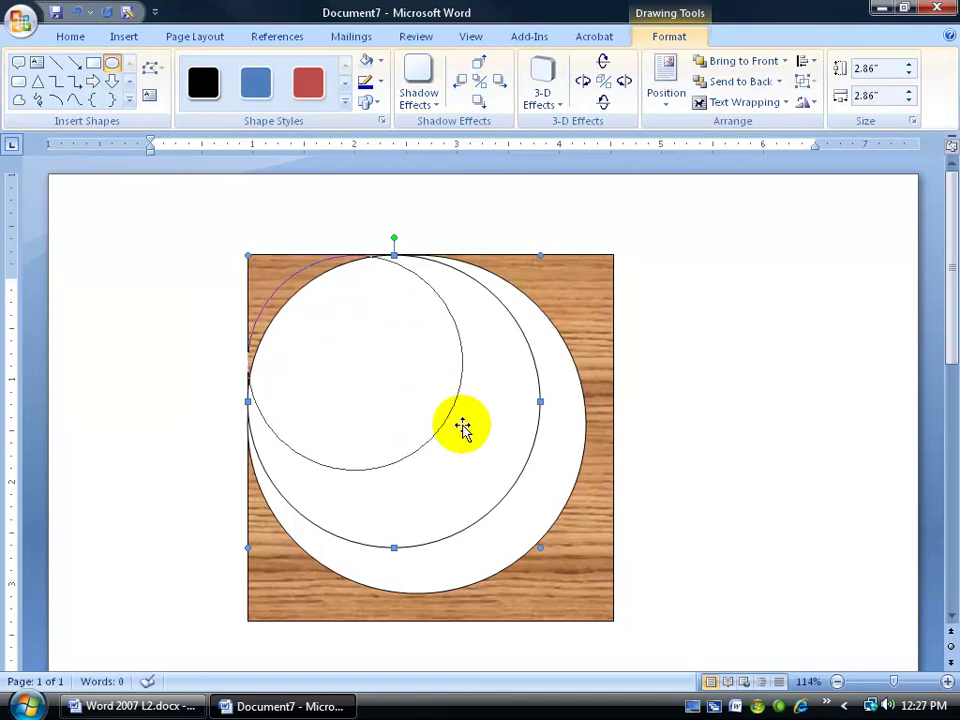
{"action": "left_click", "coordinate": [112, 63]}
{"action": "left_click_drag", "start_coordinate": [248, 255], "coordinate": [384, 381]}
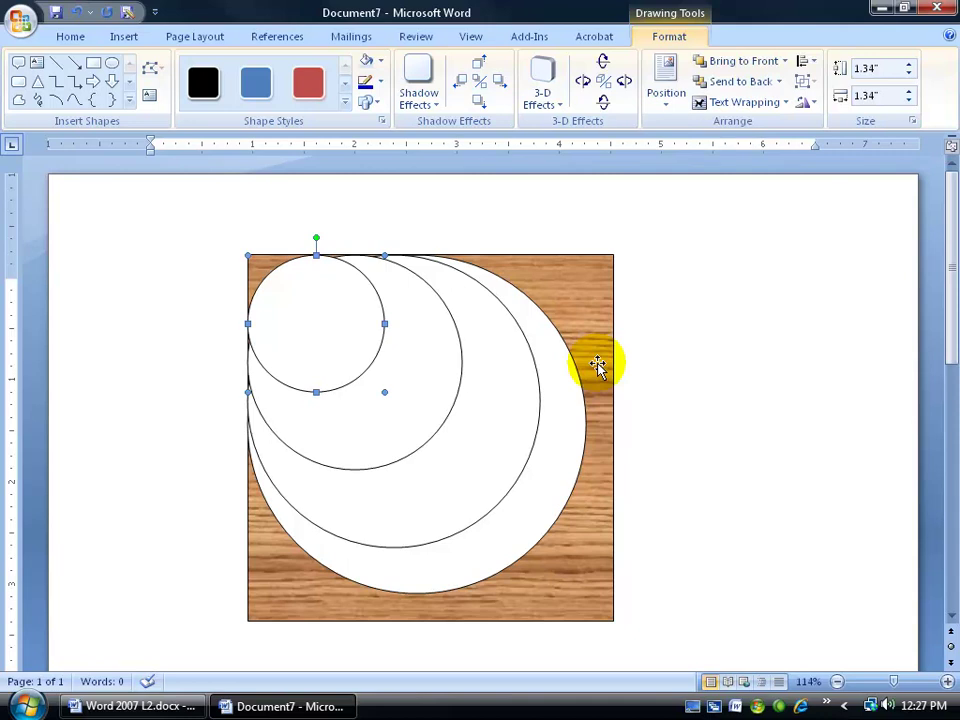
- Align the four circles and the square to each other with Align Center and Align Middle to make a concentric target
{"action": "left_click_drag", "start_coordinate": [332, 326], "coordinate": [369, 353]}
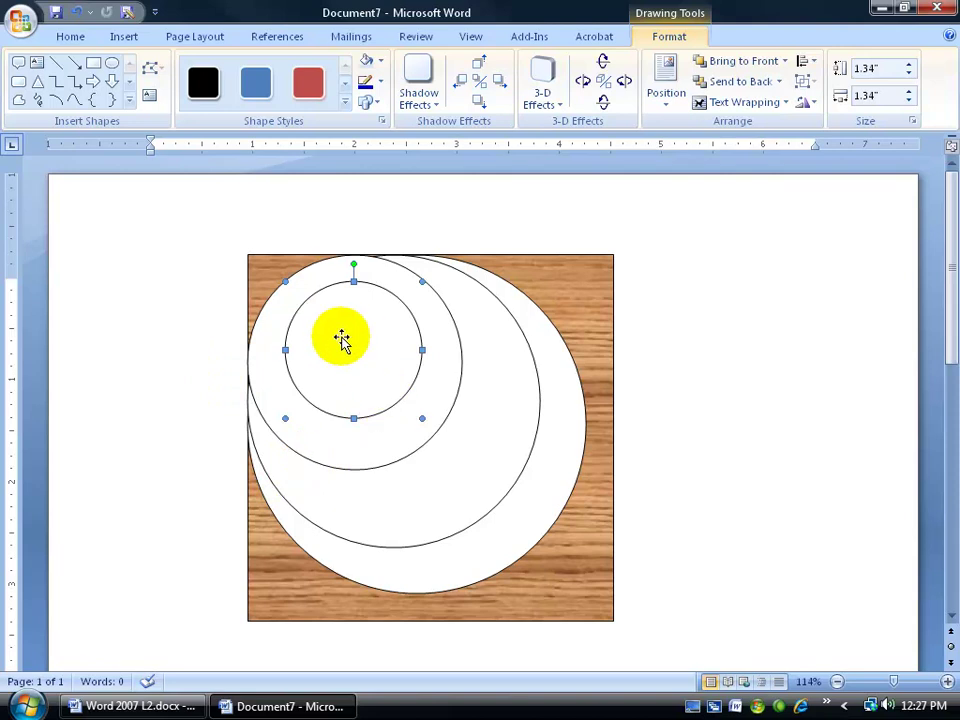
{"action": "left_click", "coordinate": [344, 449], "text": "shift"}
{"action": "left_click", "coordinate": [392, 504], "text": "shift"}
{"action": "left_click", "coordinate": [534, 540], "text": "shift"}
{"action": "left_click", "coordinate": [593, 315], "text": "shift"}
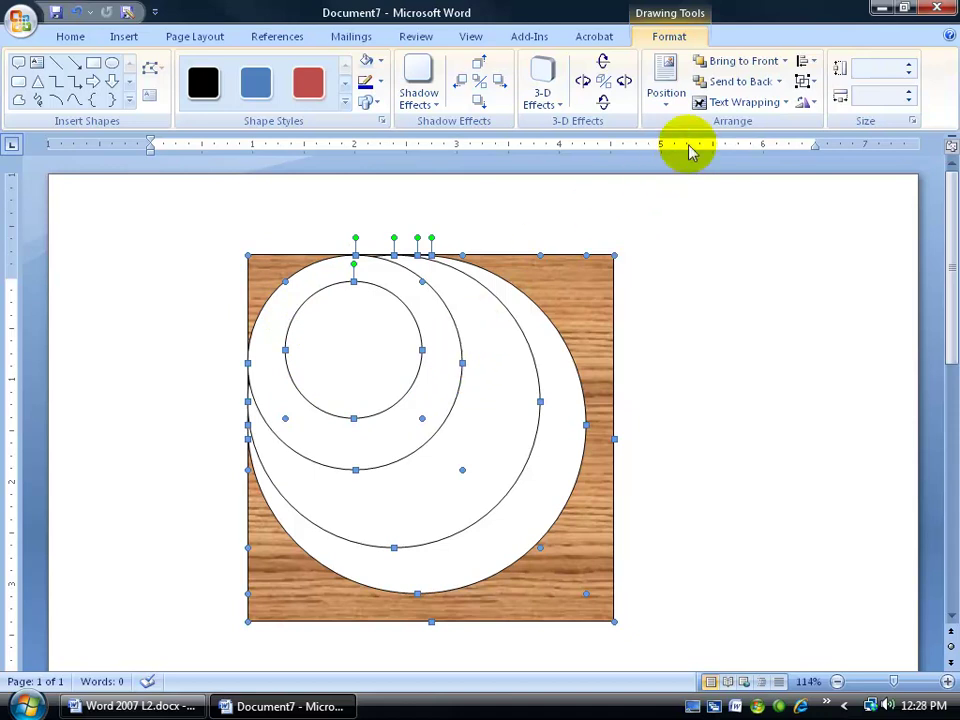
{"action": "left_click", "coordinate": [806, 62]}
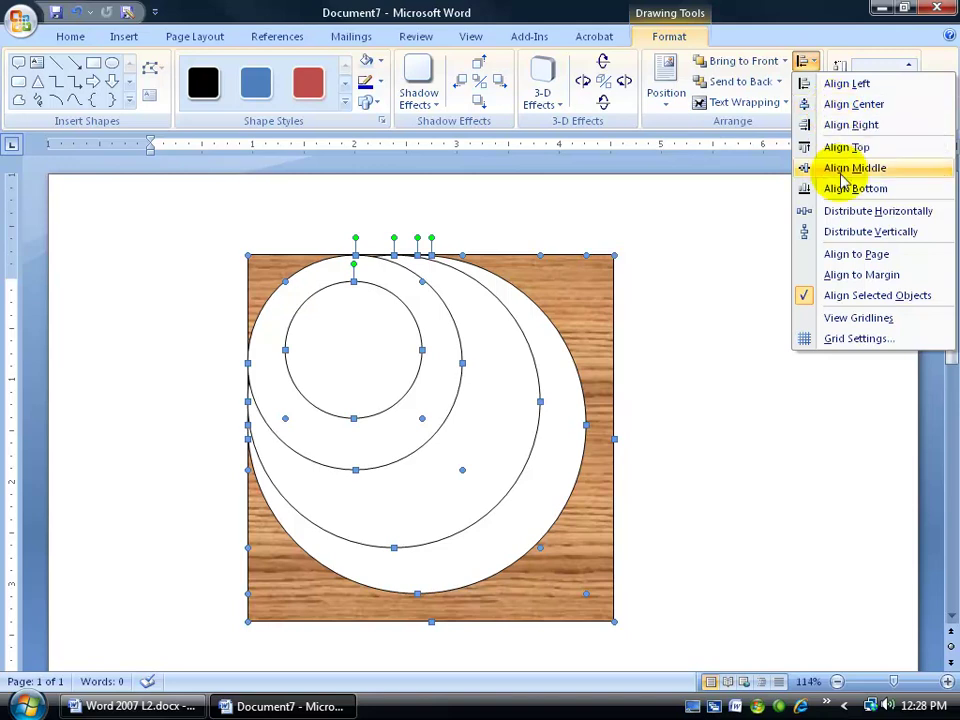
{"action": "left_click", "coordinate": [850, 104]}
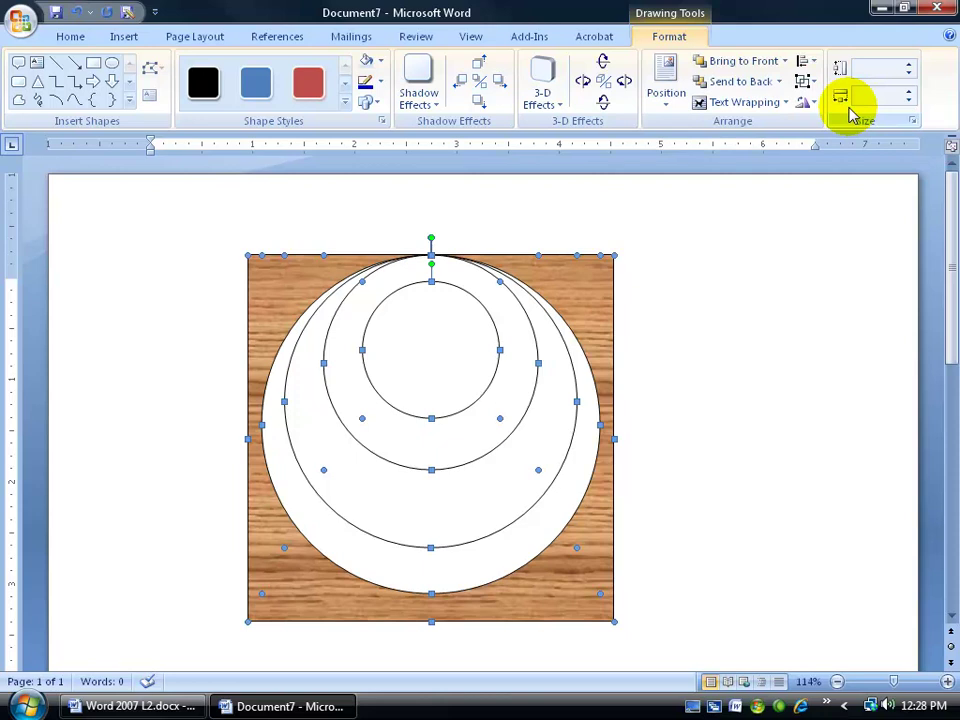
{"action": "left_click", "coordinate": [807, 63]}
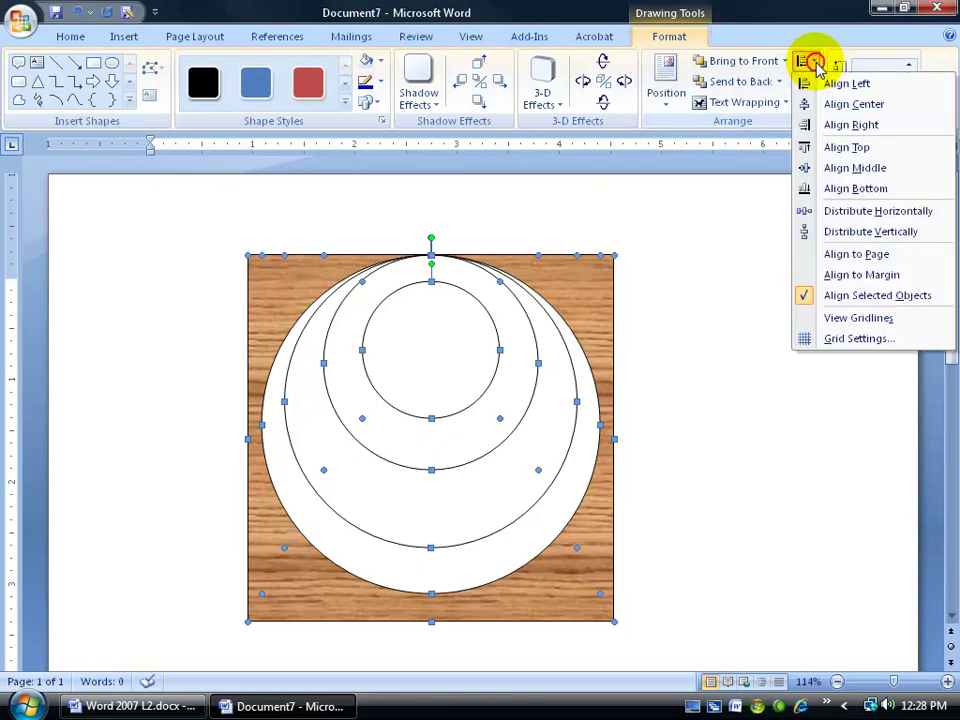
{"action": "left_click", "coordinate": [834, 170]}
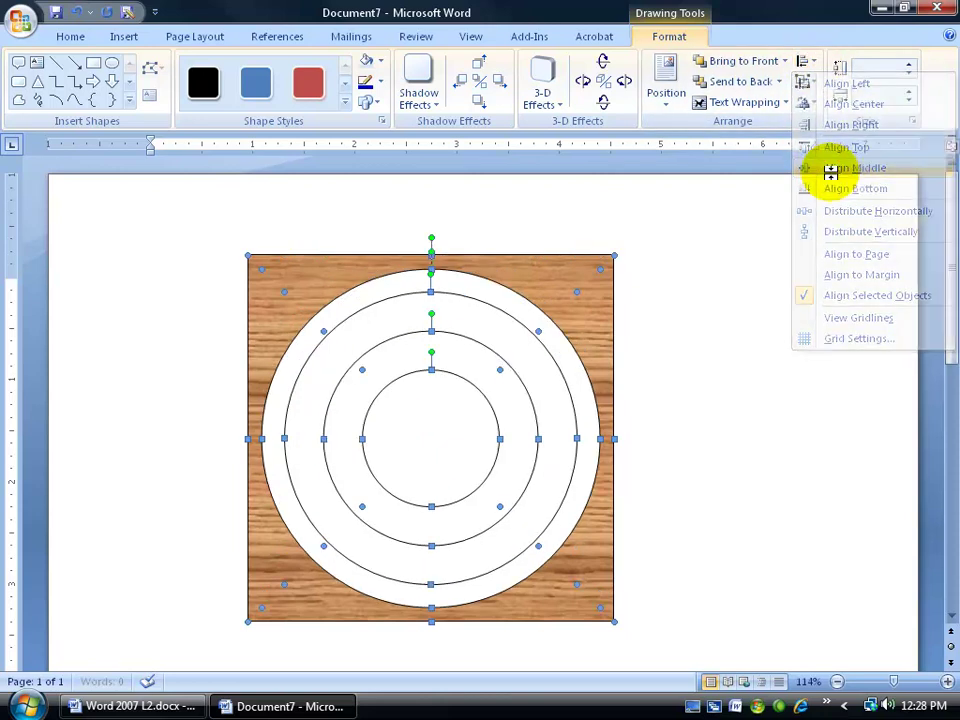
{"action": "left_click", "coordinate": [721, 341]}
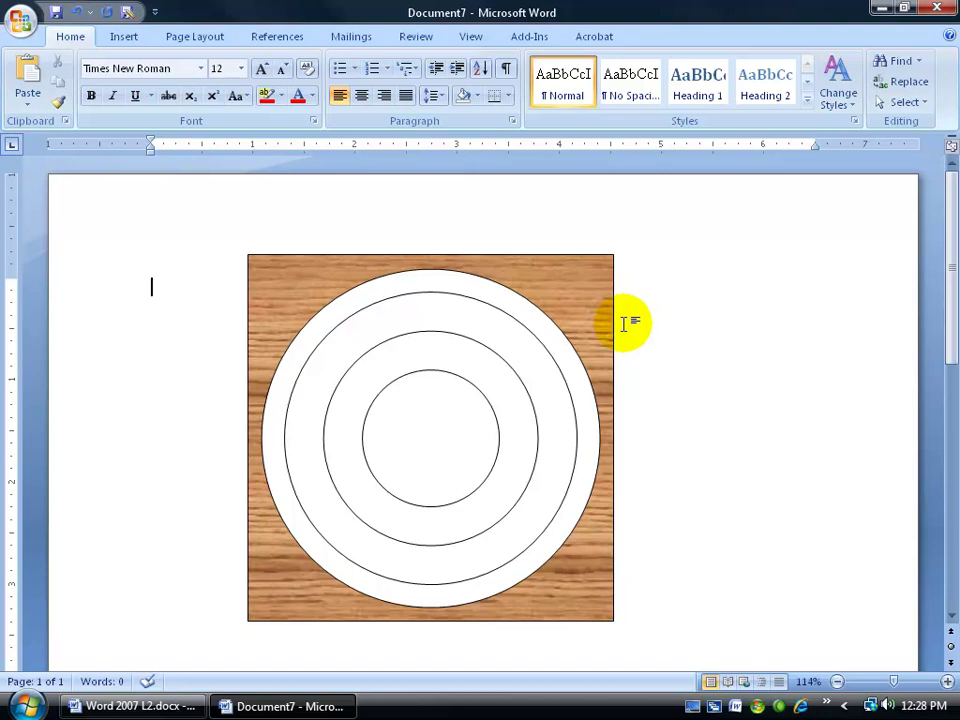
- Draw a five-pointed star about 0.87" high and 0.92" wide inside the innermost circle
{"action": "left_click", "coordinate": [124, 36]}
{"action": "left_click", "coordinate": [249, 90]}
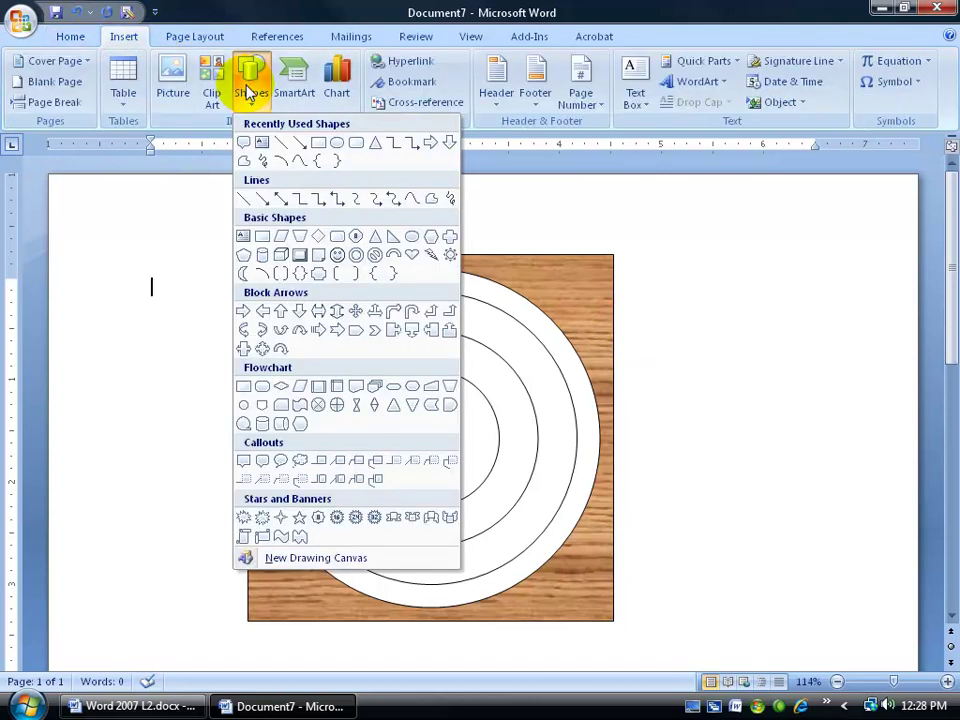
{"action": "left_click", "coordinate": [299, 518]}
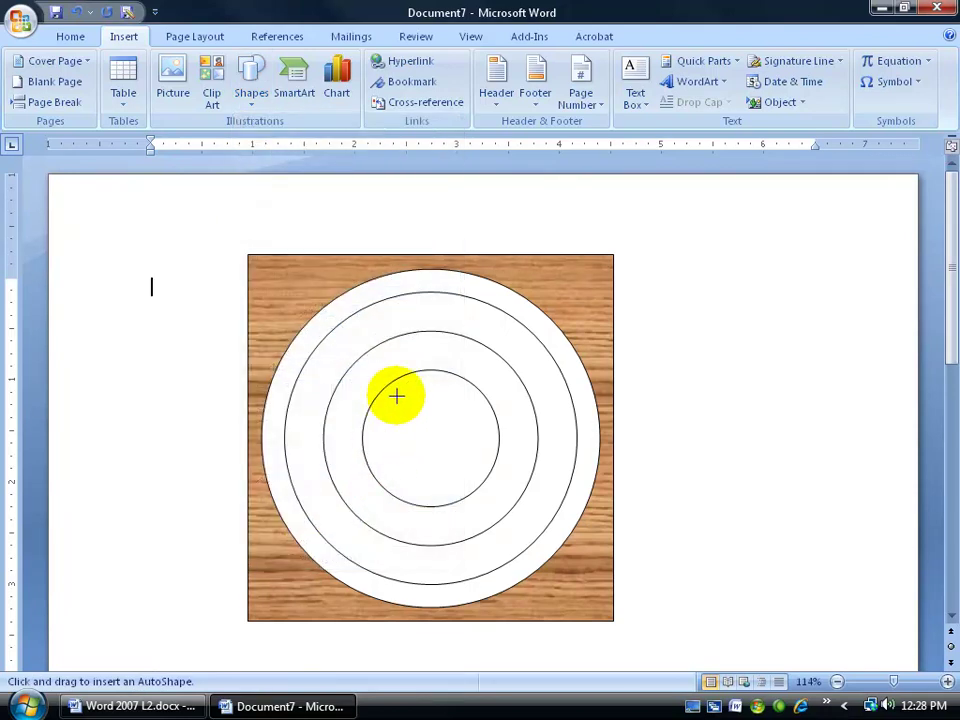
{"action": "mouse_move", "coordinate": [397, 396]}
{"action": "left_mouse_down"}
{"action": "mouse_move", "coordinate": [459, 444]}
{"action": "mouse_move", "coordinate": [478, 432]}
{"action": "mouse_move", "coordinate": [469, 484]}
{"action": "mouse_move", "coordinate": [454, 450]}
{"action": "mouse_move", "coordinate": [467, 488]}
{"action": "left_mouse_up"}
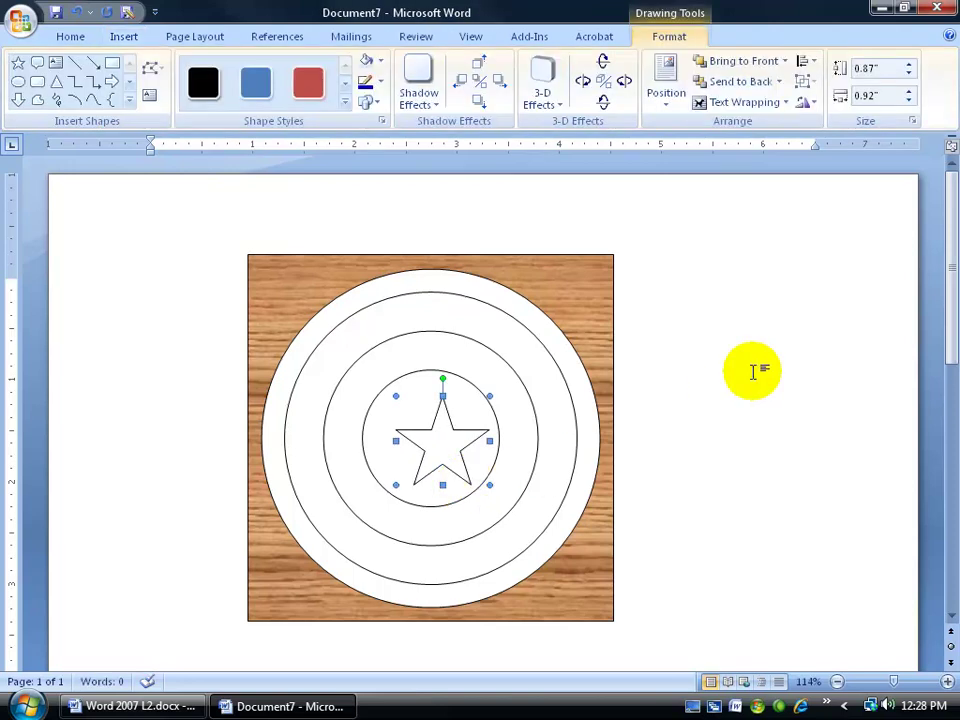
- Center the star within the innermost circle using Align Center and Align Middle on both shapes
{"action": "left_click_drag", "start_coordinate": [450, 437], "coordinate": [427, 437]}
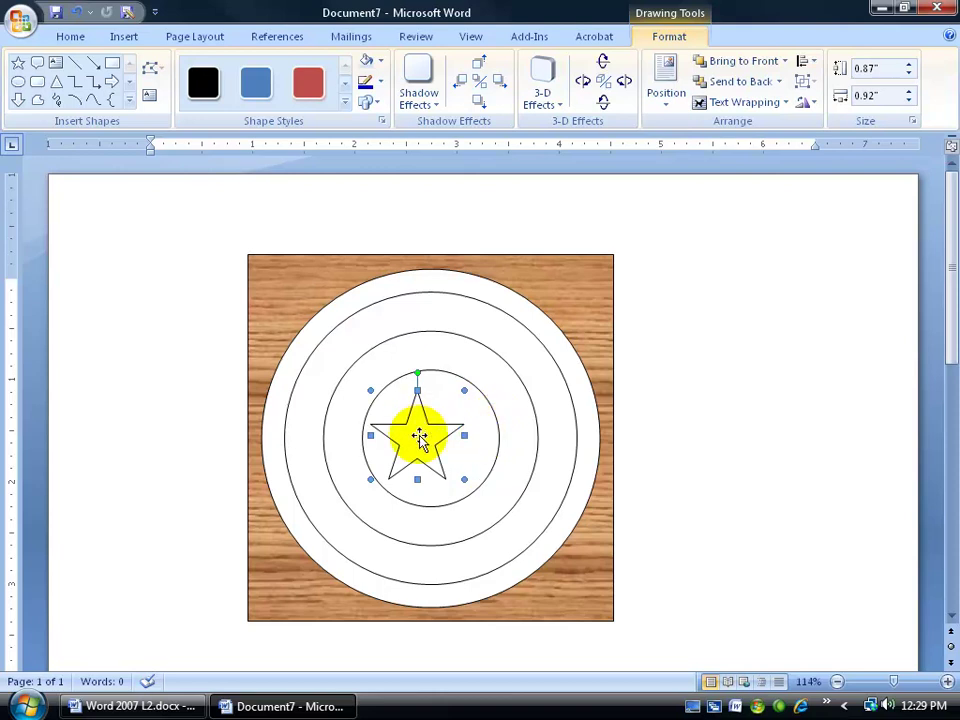
{"action": "left_click", "coordinate": [495, 438], "text": "shift"}
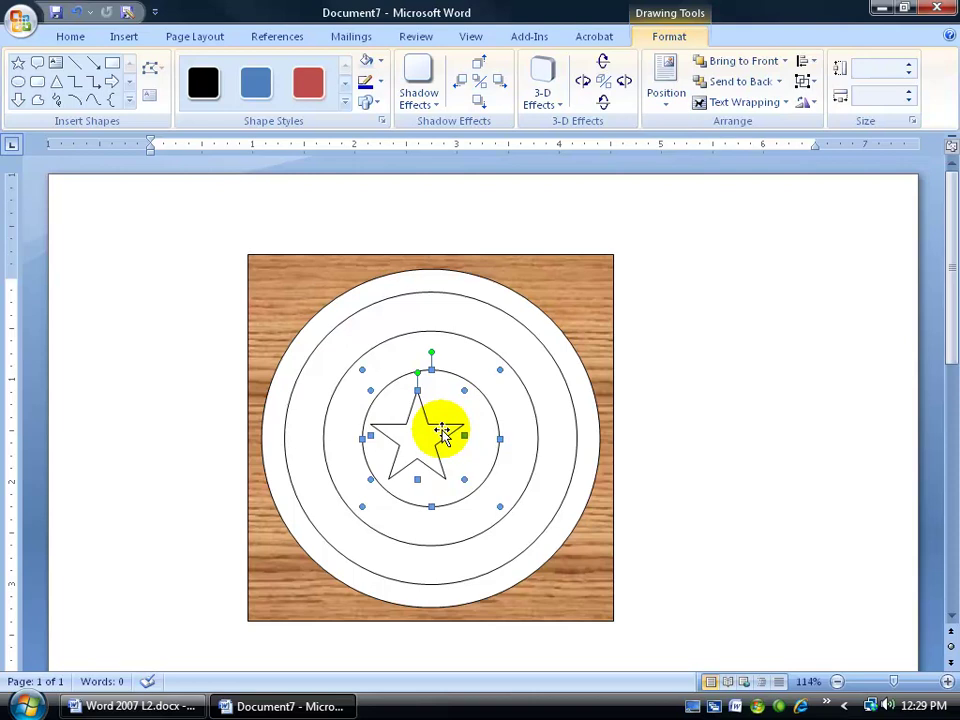
{"action": "left_click", "coordinate": [815, 62]}
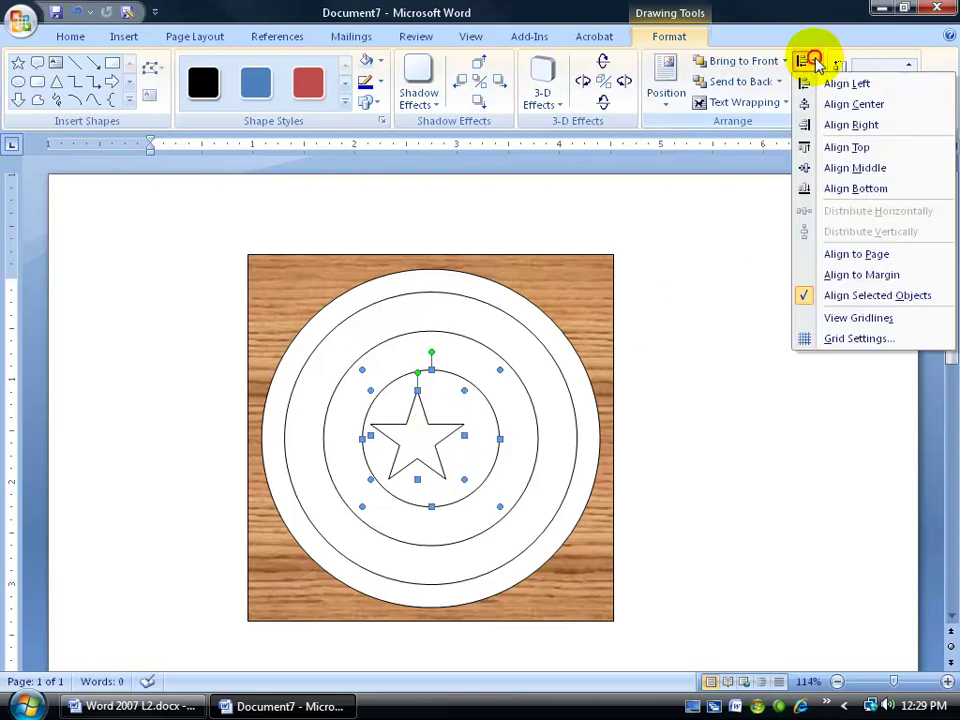
{"action": "left_click", "coordinate": [830, 103]}
{"action": "left_click", "coordinate": [808, 62]}
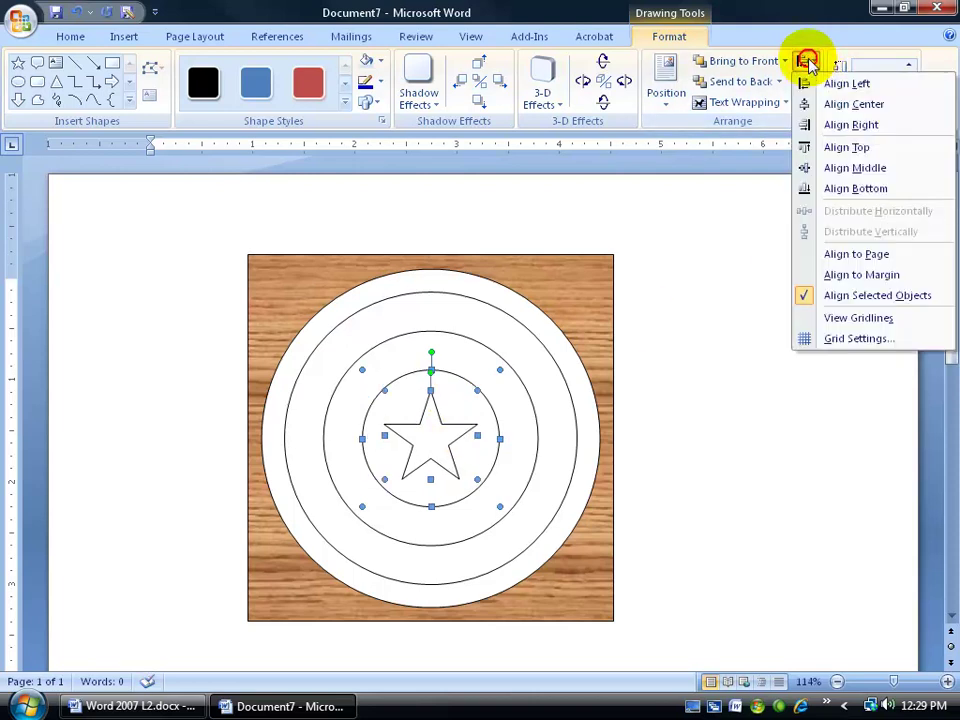
{"action": "left_click", "coordinate": [834, 167]}
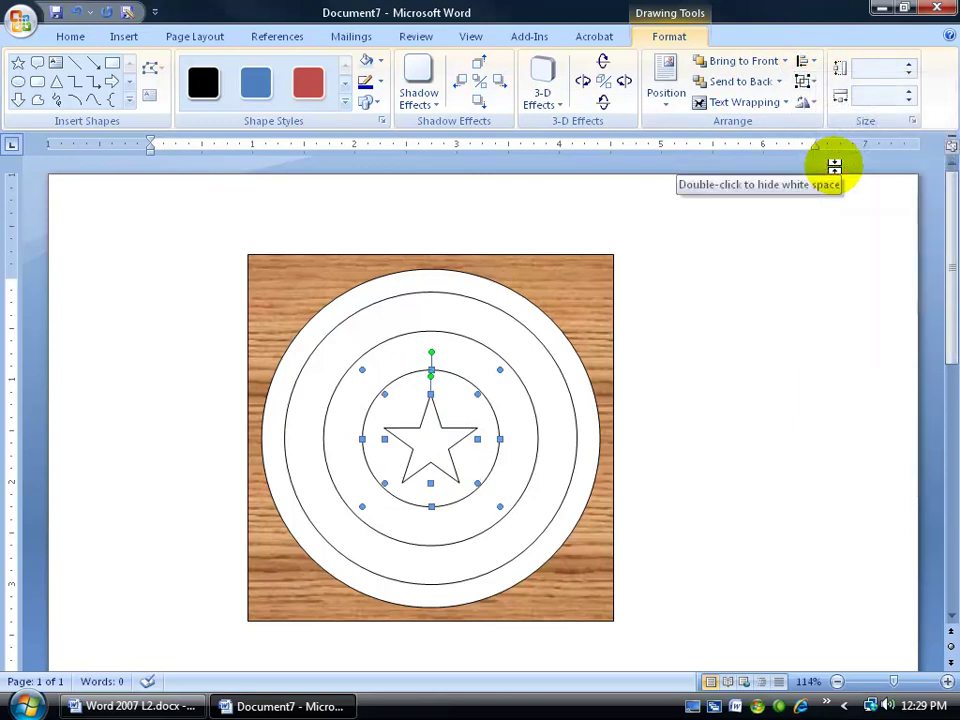
{"action": "left_click", "coordinate": [714, 315]}
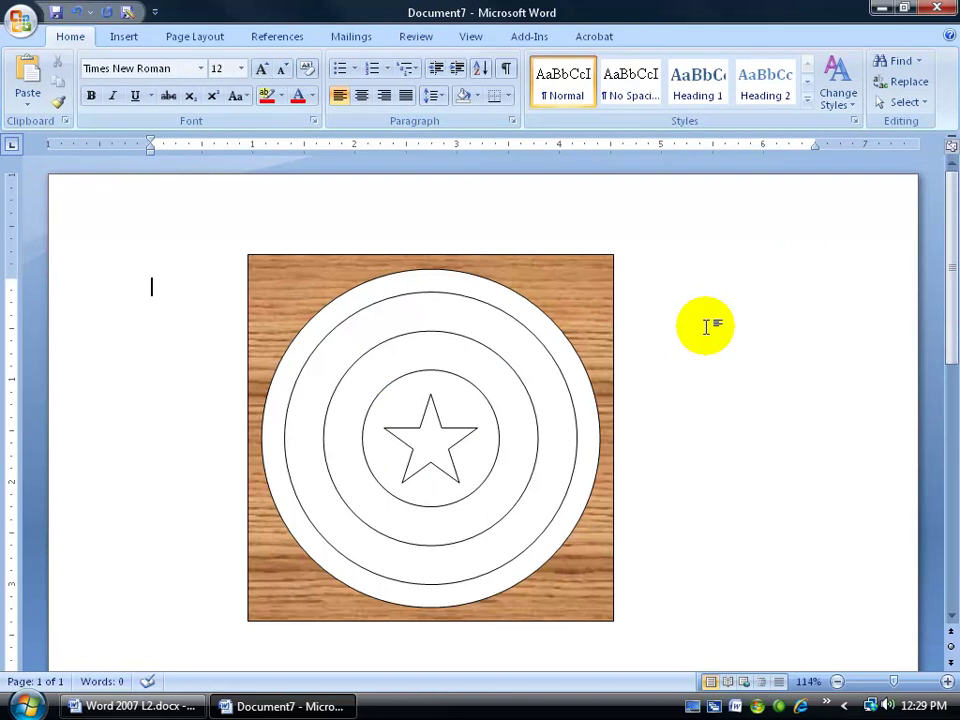
{"action": "left_click", "coordinate": [378, 298]}
{"action": "left_click", "coordinate": [418, 362], "text": "shift"}
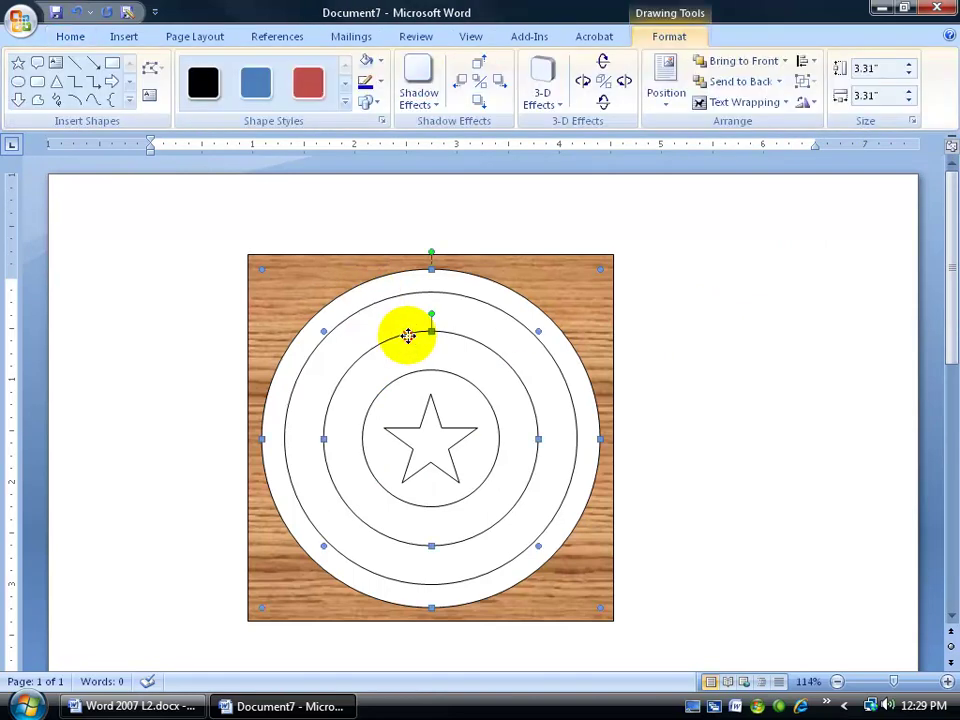
{"action": "left_click", "coordinate": [462, 438], "text": "shift"}
{"action": "left_click", "coordinate": [540, 420], "text": "shift"}
{"action": "left_click", "coordinate": [551, 392], "text": "shift"}
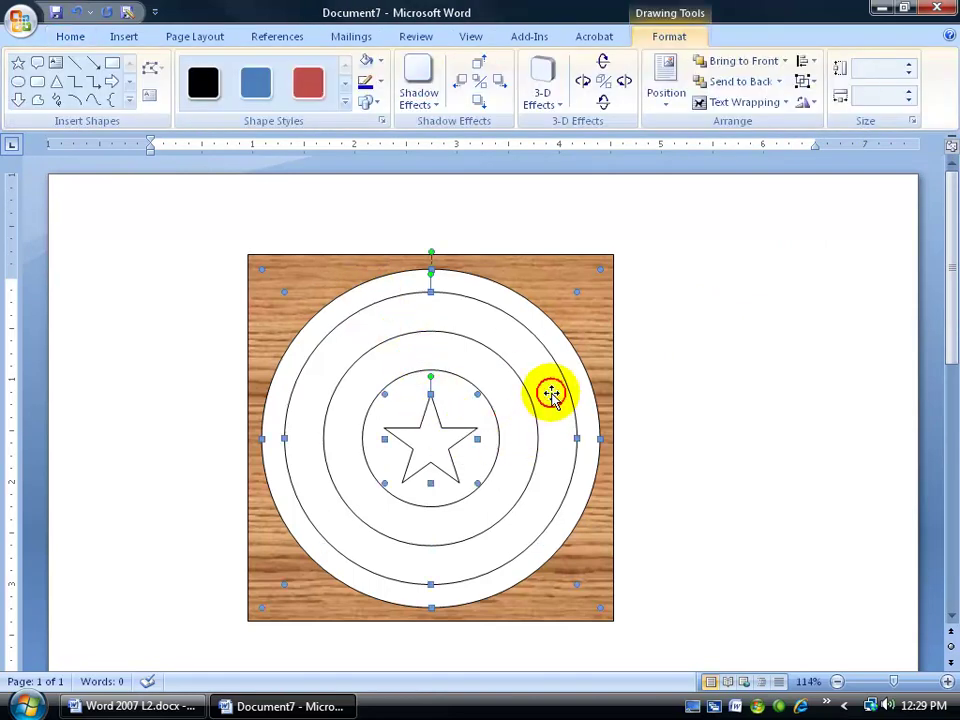
{"action": "left_click", "coordinate": [379, 61]}
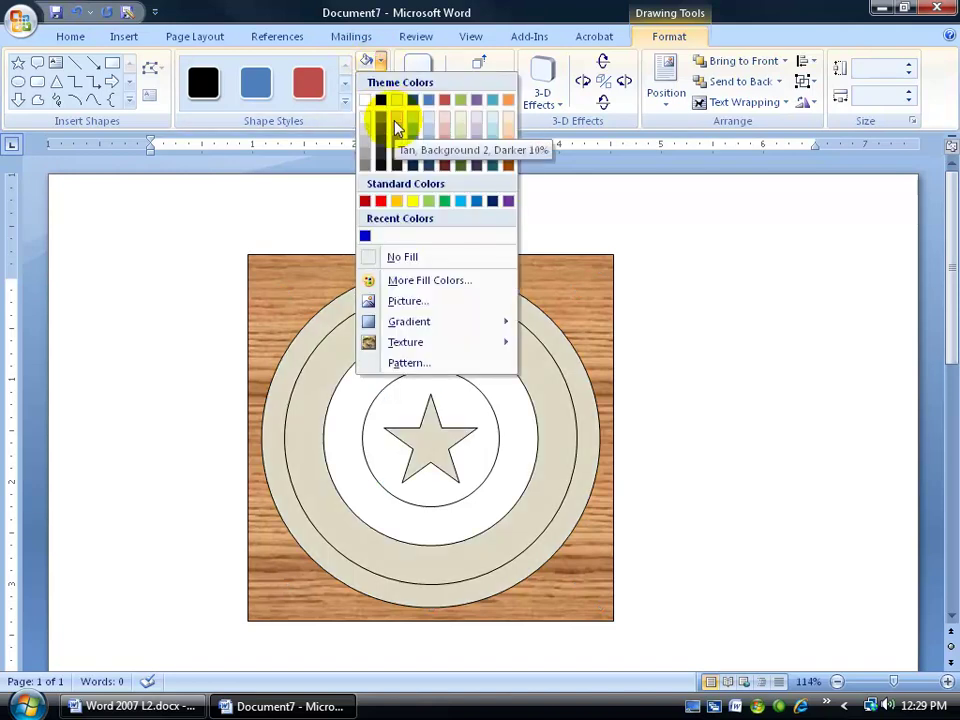
{"action": "left_click", "coordinate": [686, 242]}
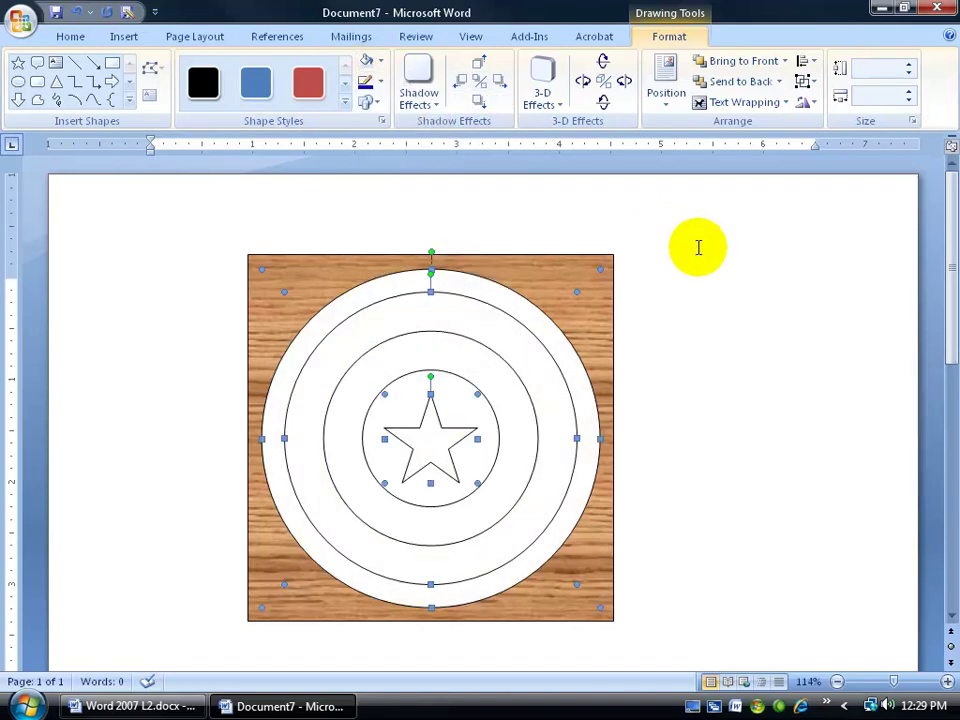
{"action": "left_click", "coordinate": [699, 246]}
- Apply the light purple gradient shape style to the star
{"action": "left_click", "coordinate": [454, 437]}
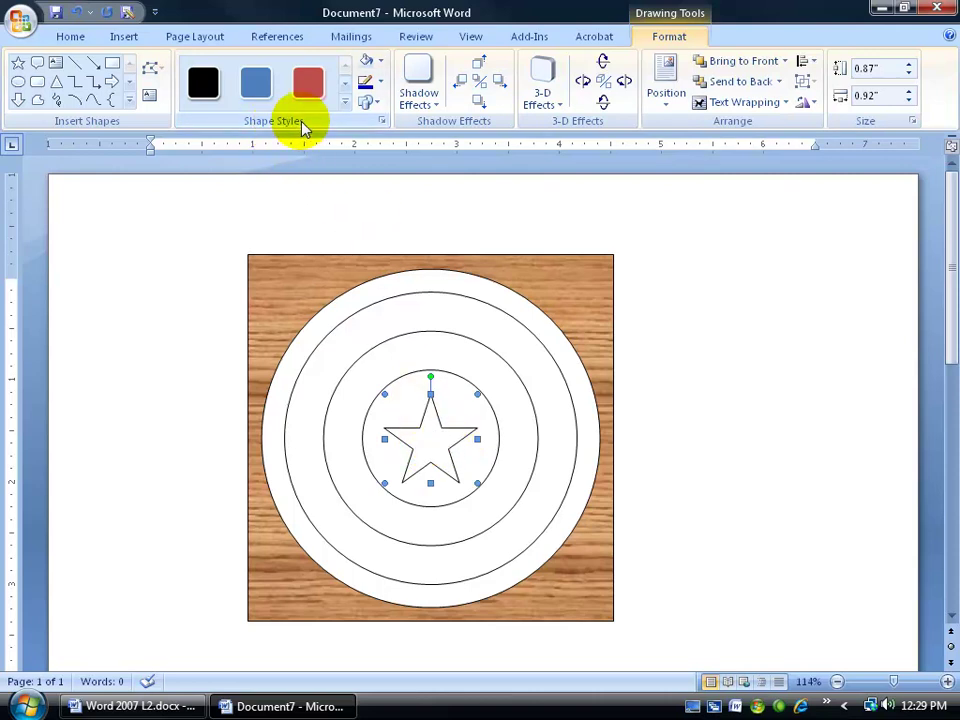
{"action": "left_click", "coordinate": [345, 103]}
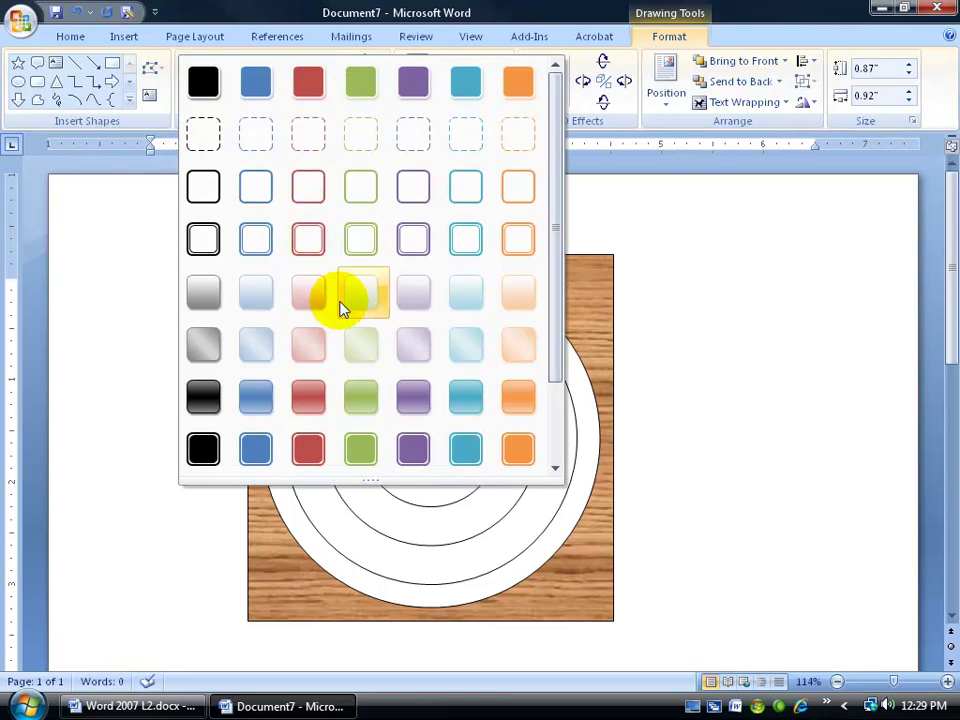
{"action": "left_click", "coordinate": [411, 298]}
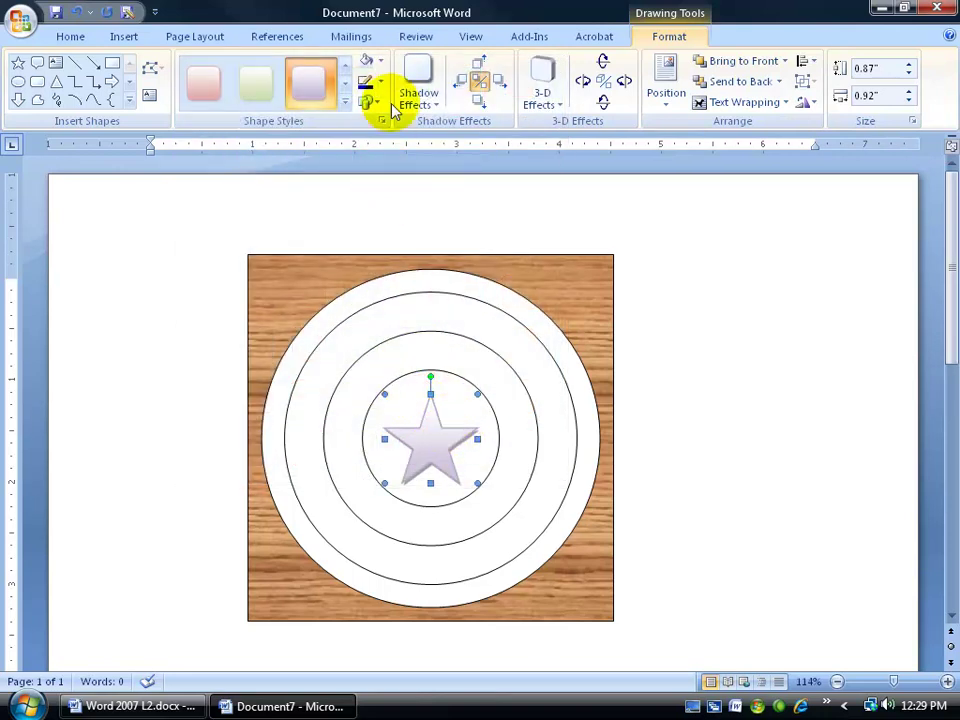
{"action": "left_click", "coordinate": [380, 62]}
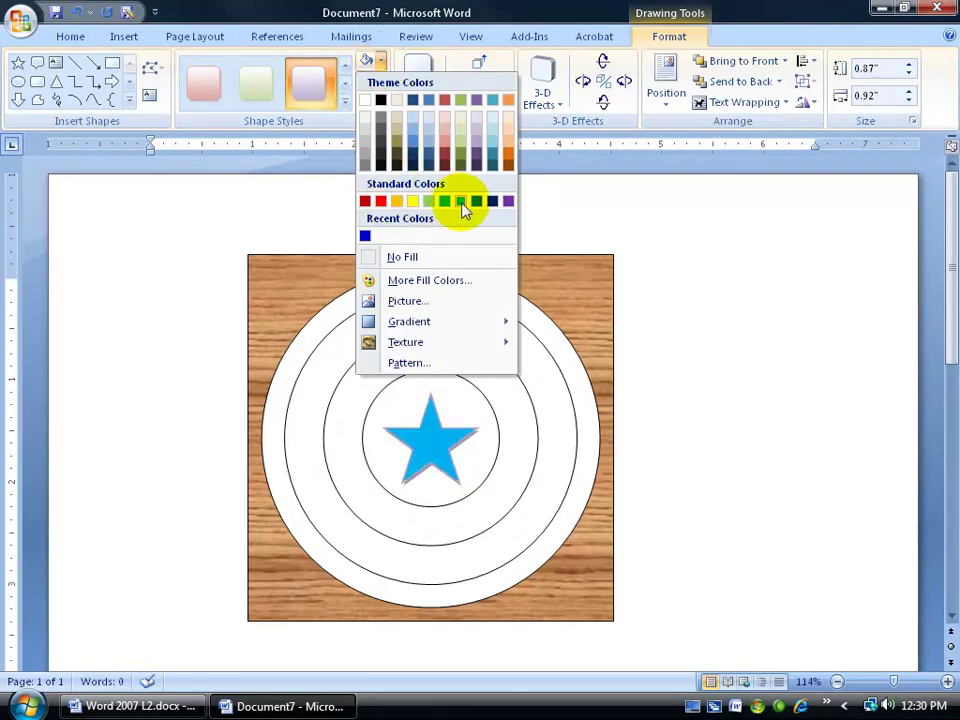
{"action": "left_click", "coordinate": [437, 280]}
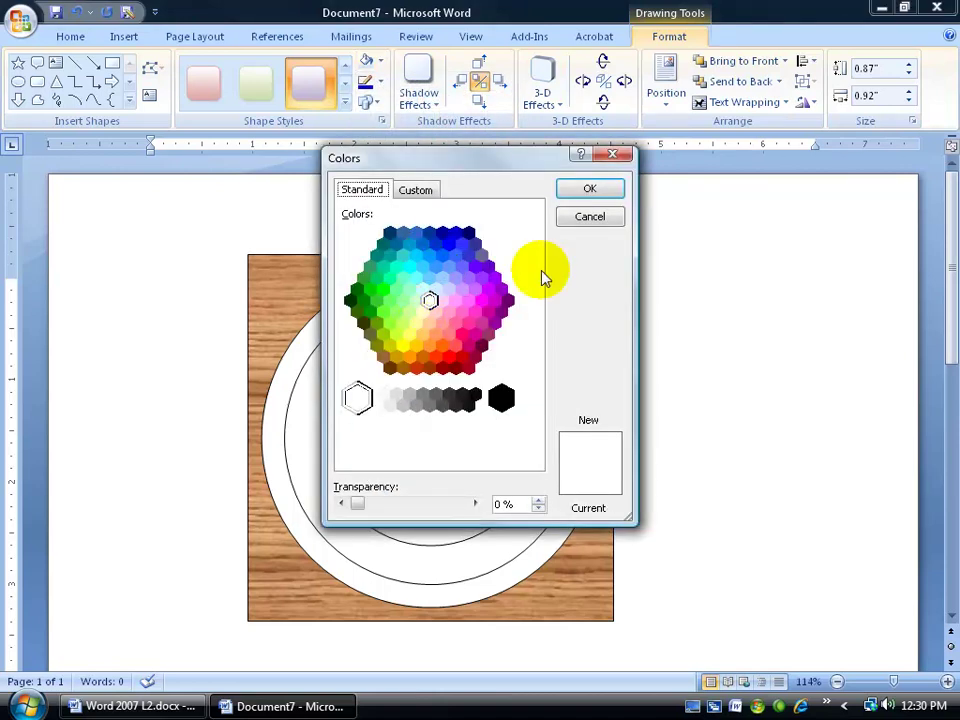
{"action": "left_click", "coordinate": [577, 220]}
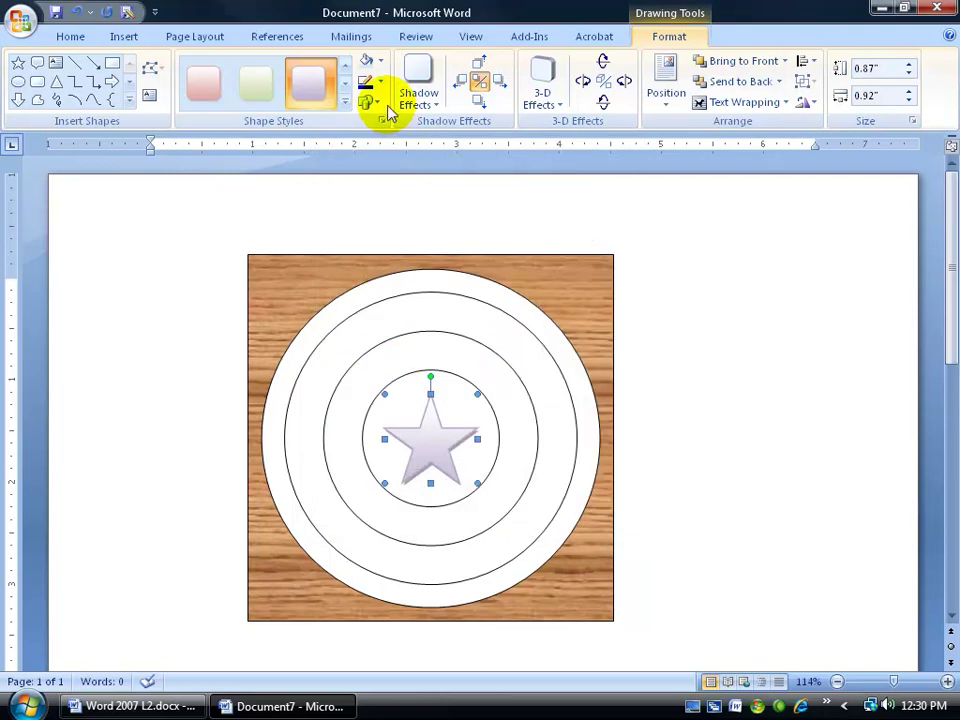
- Fill the star with standard yellow and set it to No Shadow Effect
{"action": "left_click", "coordinate": [379, 61]}
{"action": "left_click", "coordinate": [412, 201]}
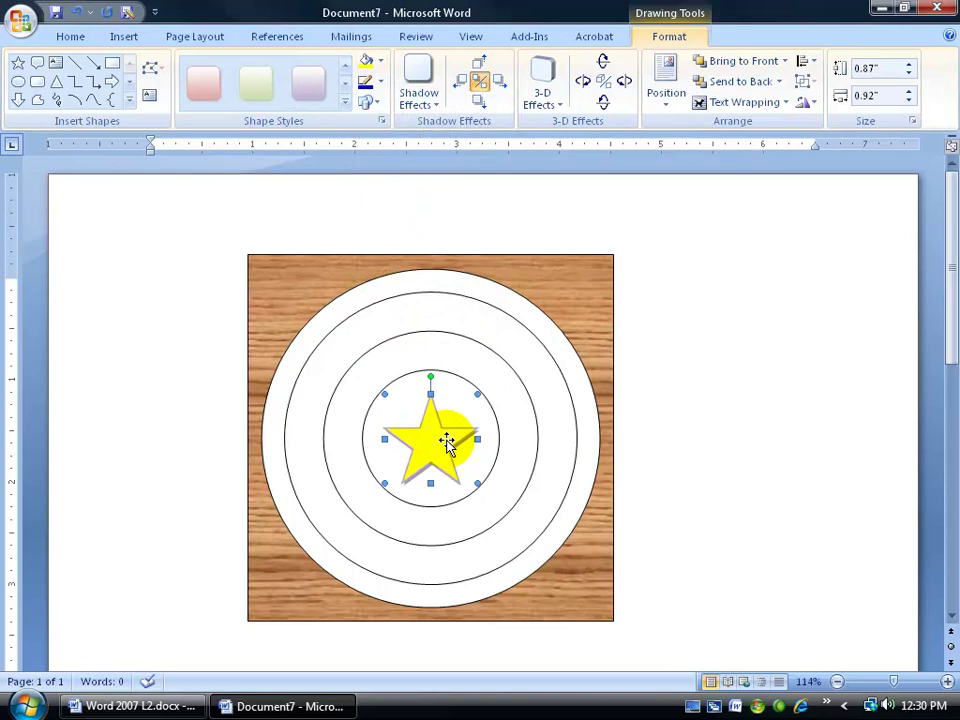
{"action": "left_click", "coordinate": [418, 88]}
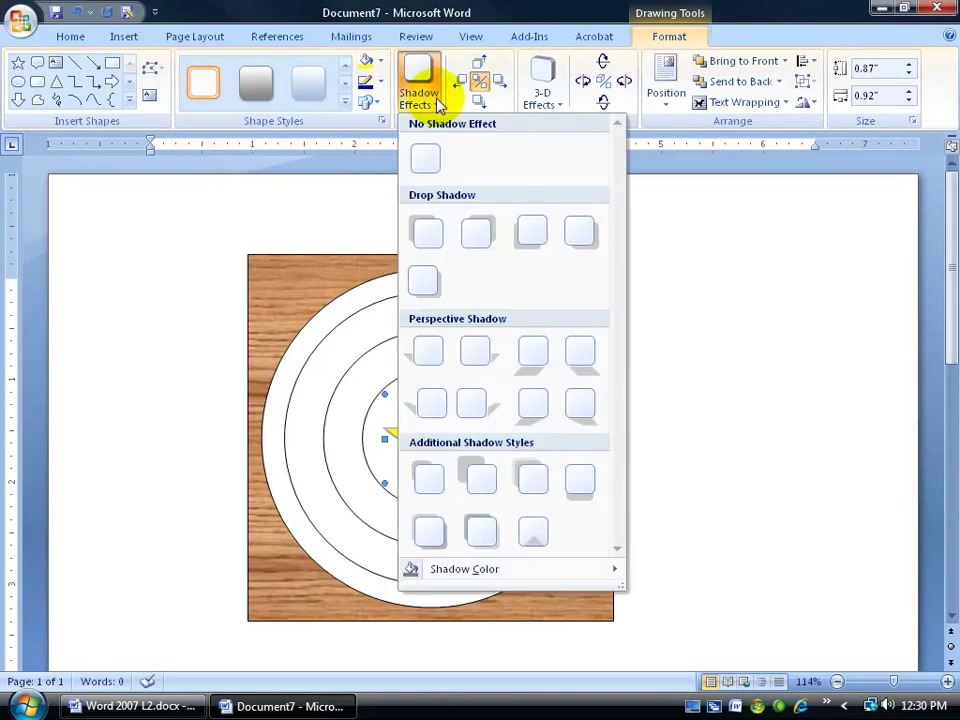
{"action": "left_click", "coordinate": [428, 153]}
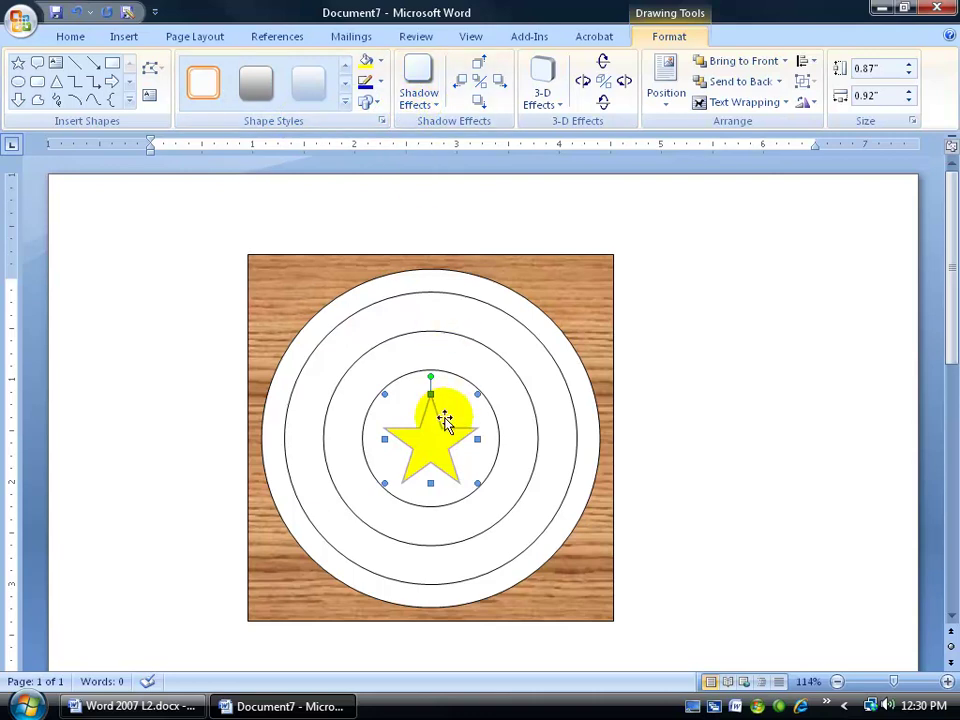
- Try filling the outermost and third circles with the Autumn Leaves.jpg picture and undo the fill
{"action": "left_click", "coordinate": [345, 303]}
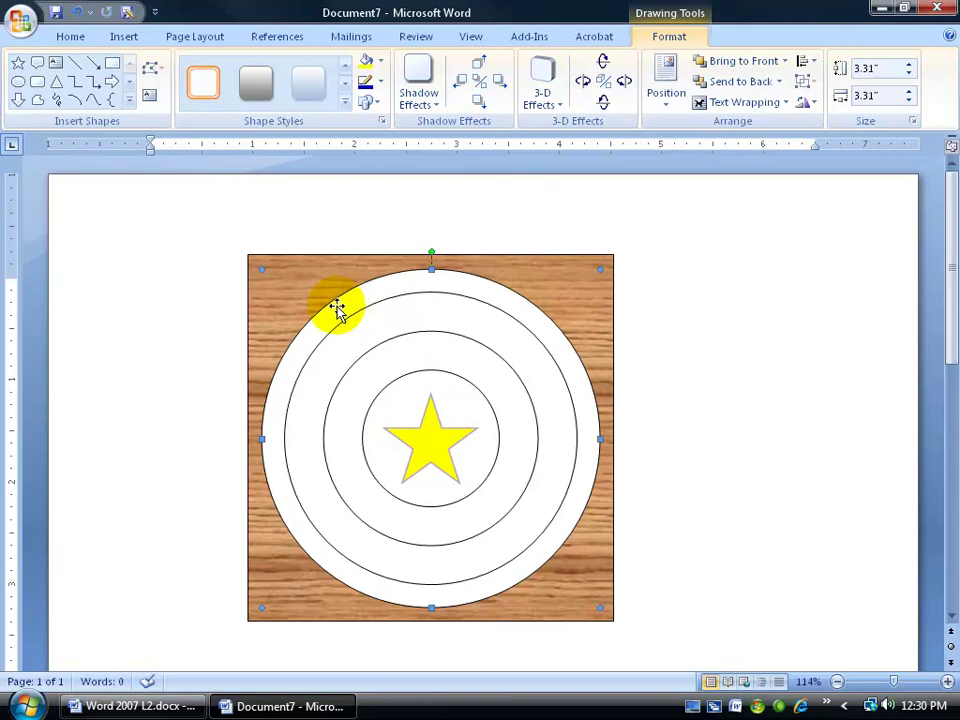
{"action": "left_click", "coordinate": [385, 374], "text": "shift"}
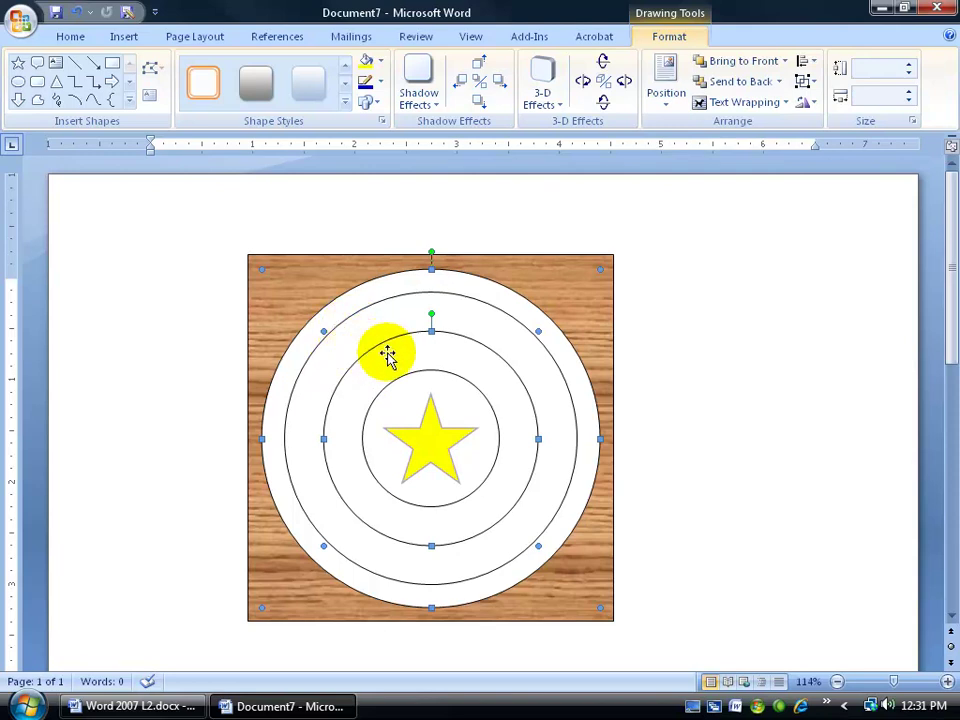
{"action": "left_click", "coordinate": [384, 62]}
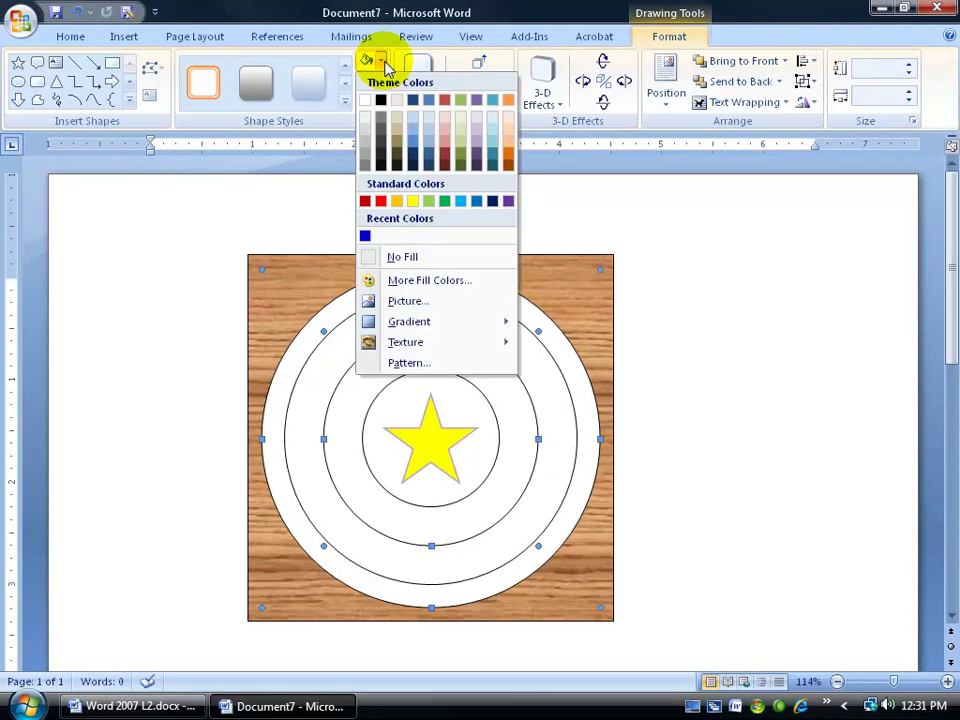
{"action": "left_click", "coordinate": [416, 301]}
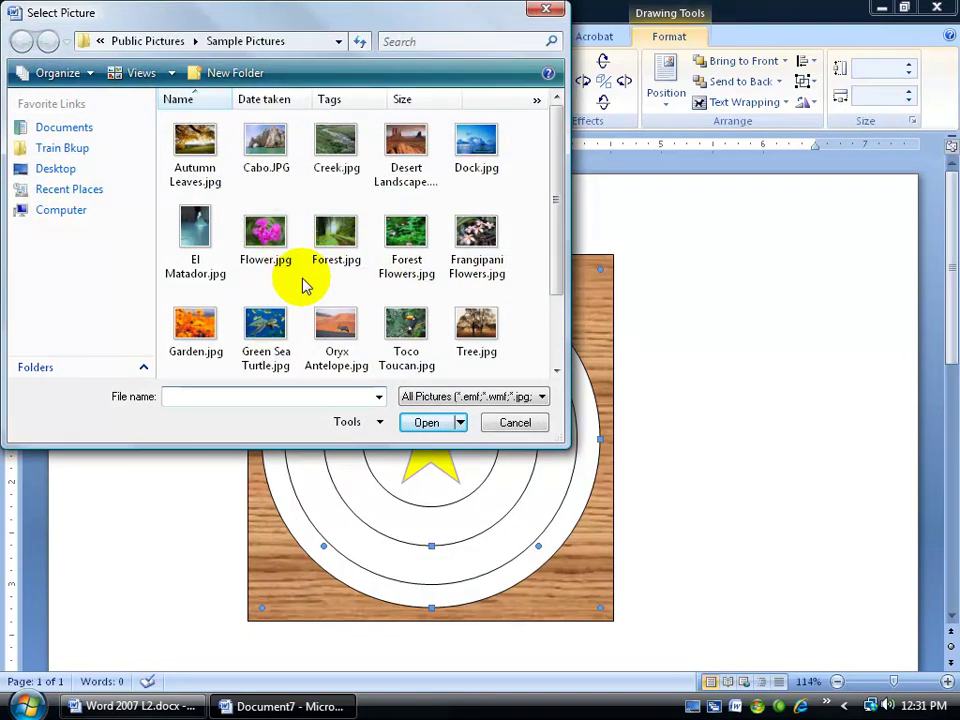
{"action": "double_click", "coordinate": [194, 137]}
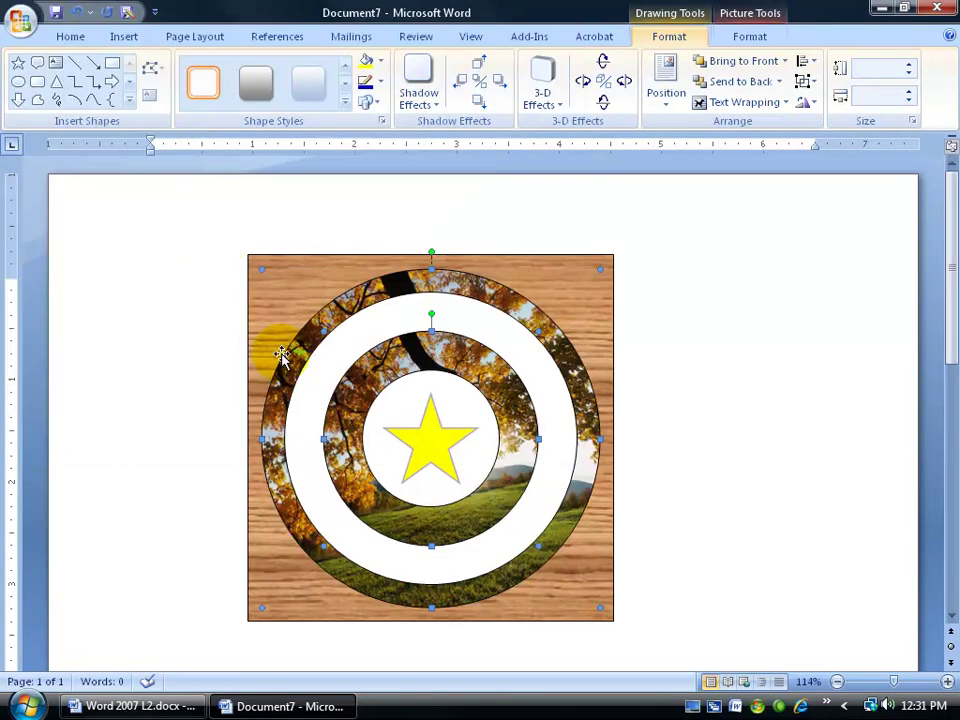
{"action": "left_click", "coordinate": [77, 12]}
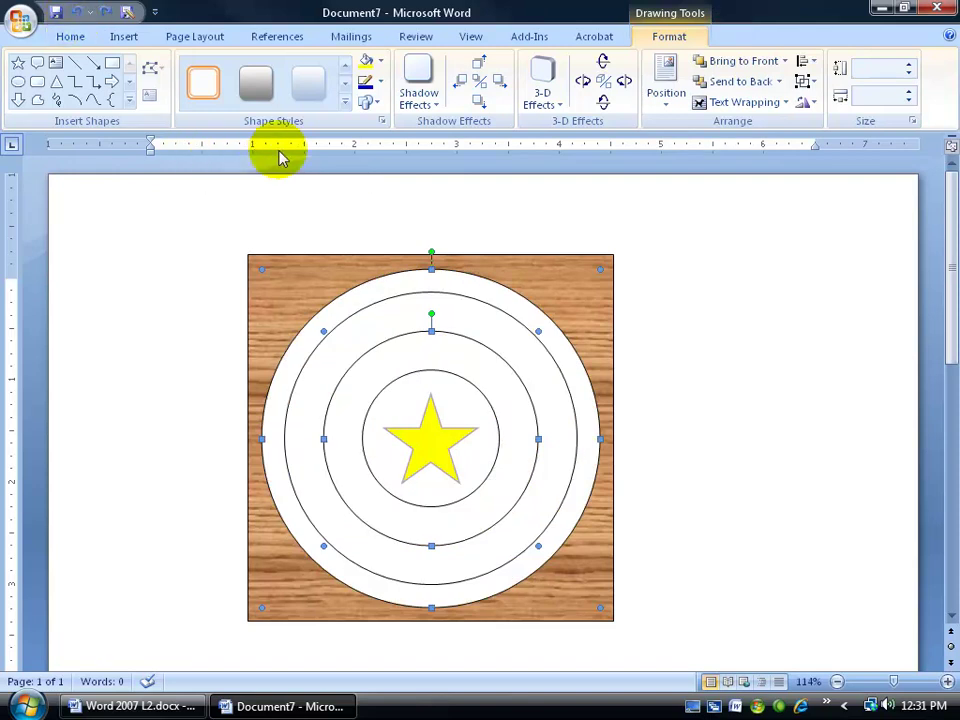
- Set up a two-color gradient fill for the outermost and third circles with standard red as Color 1
{"action": "left_click", "coordinate": [379, 61]}
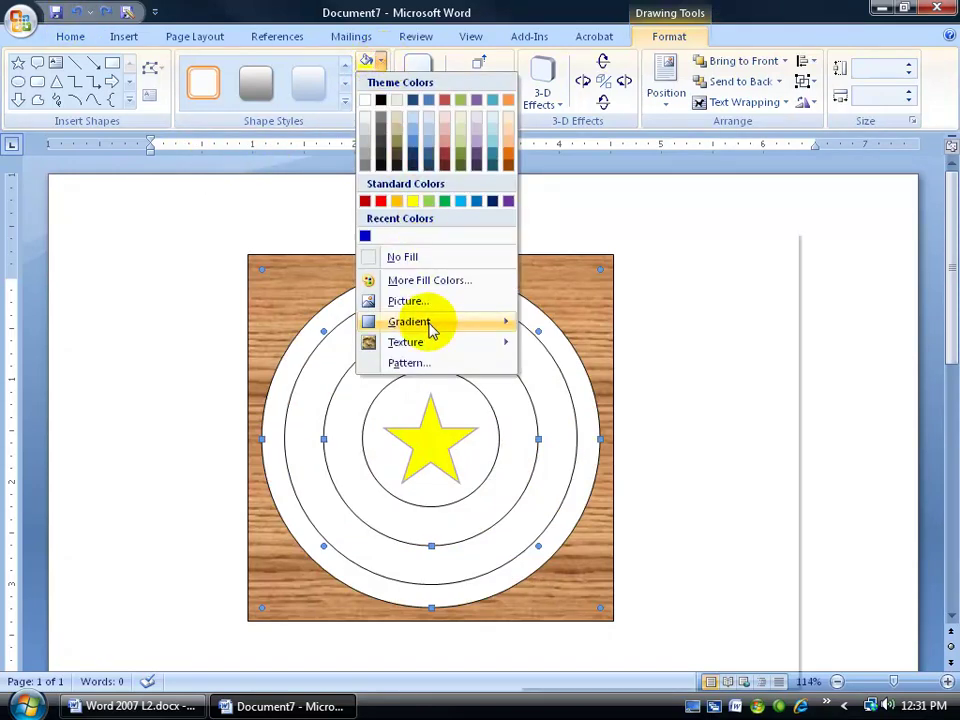
{"action": "mouse_move", "coordinate": [431, 327]}
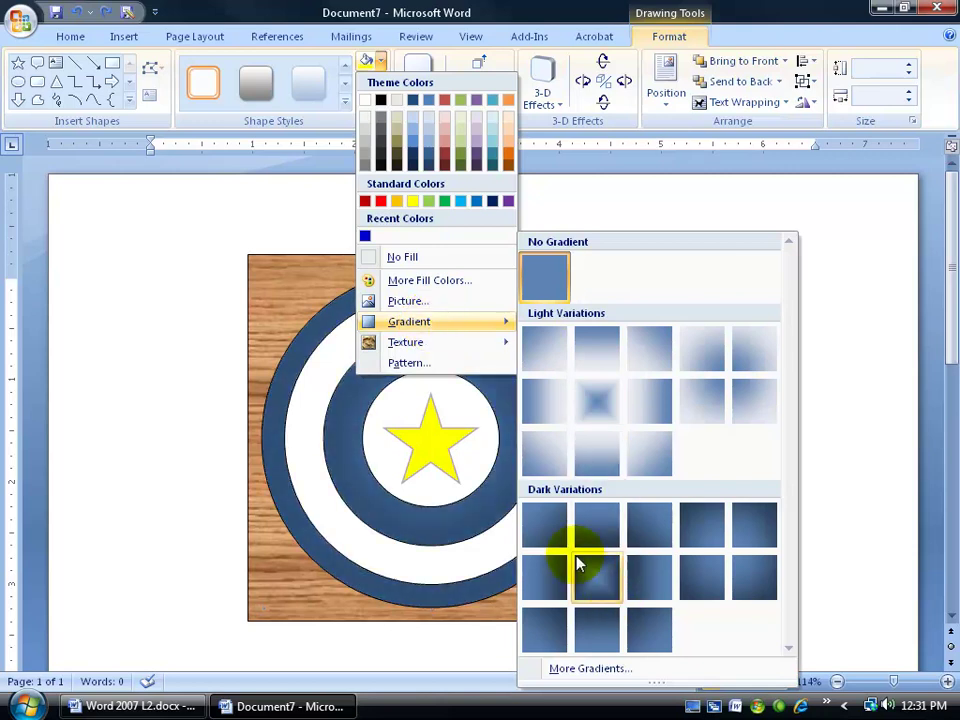
{"action": "left_click", "coordinate": [590, 670]}
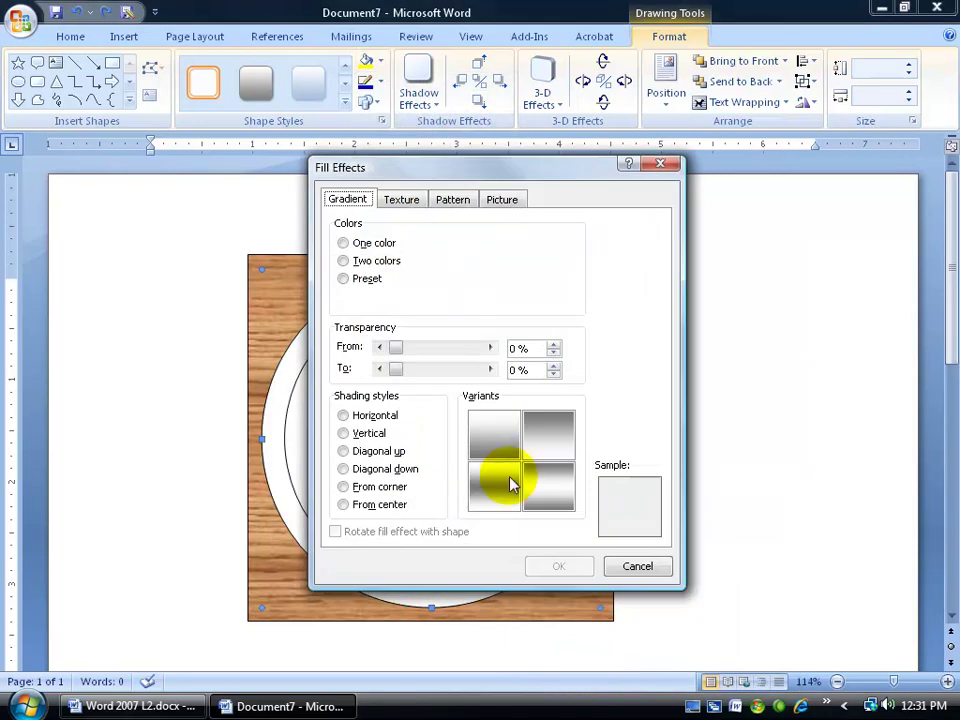
{"action": "left_click_drag", "start_coordinate": [455, 178], "coordinate": [631, 173]}
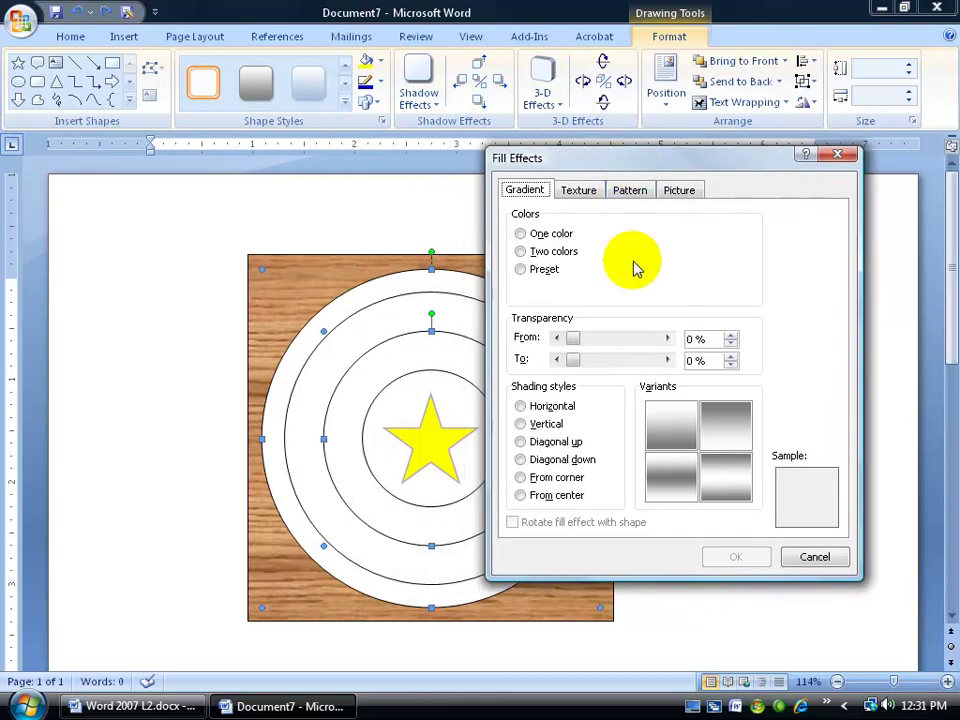
{"action": "left_click", "coordinate": [524, 237]}
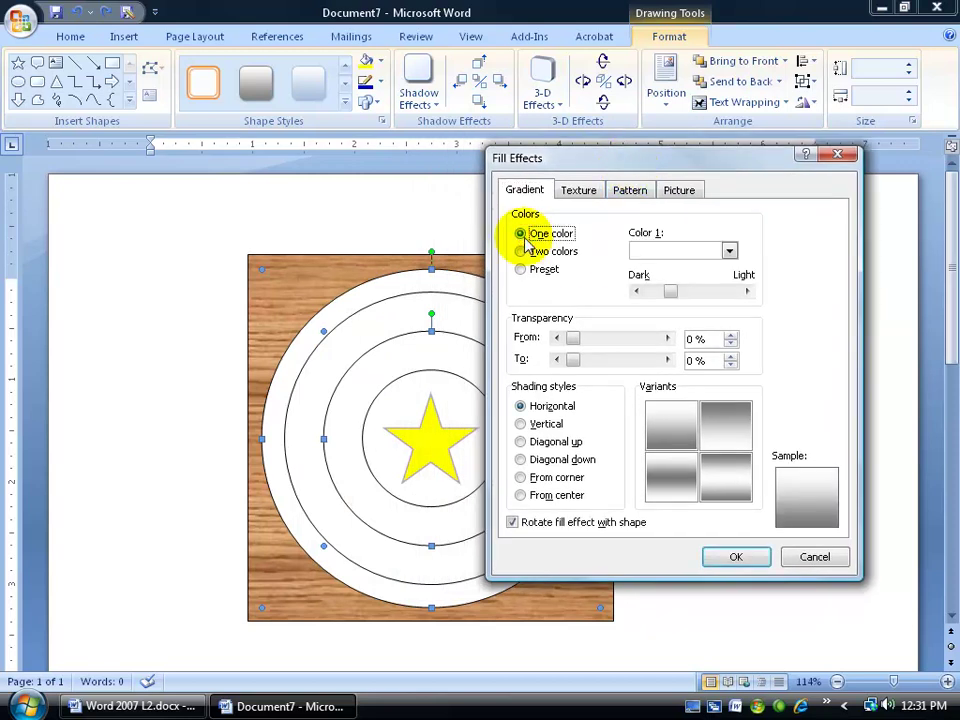
{"action": "left_click", "coordinate": [729, 250]}
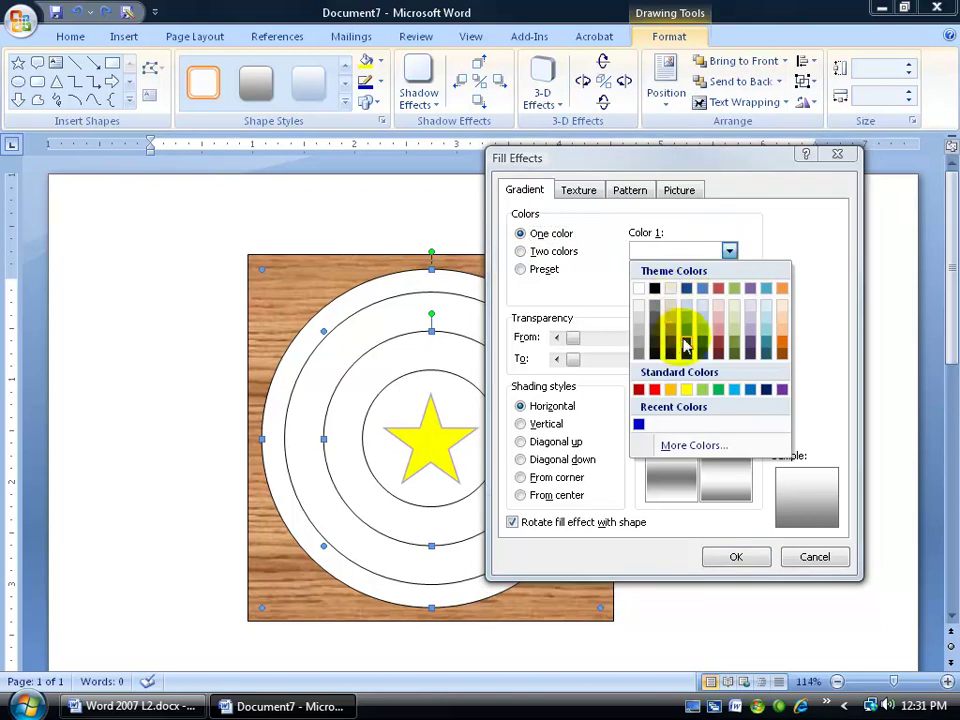
{"action": "left_click", "coordinate": [527, 251]}
{"action": "left_click", "coordinate": [565, 252]}
{"action": "left_click", "coordinate": [729, 251]}
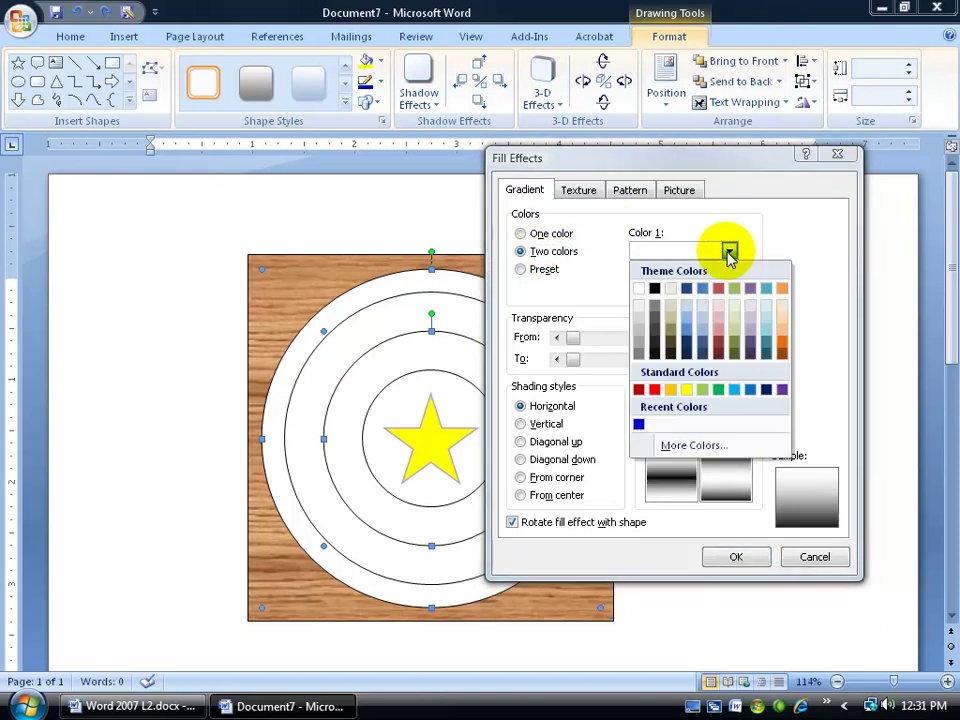
{"action": "left_click", "coordinate": [654, 389]}
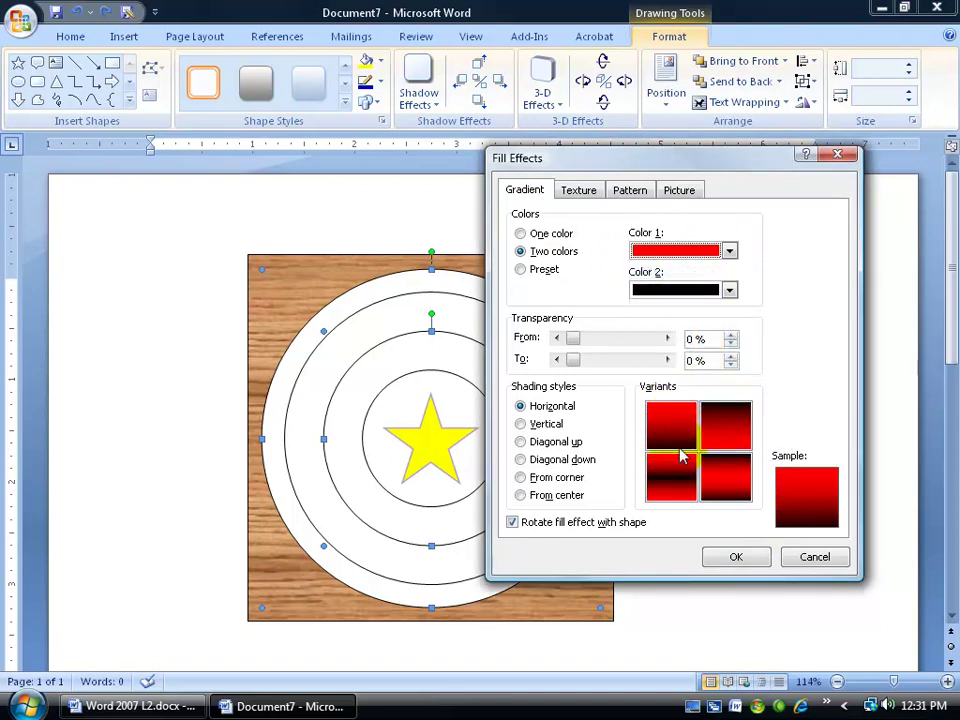
- Set Color 2 of the gradient to a dark blue from the standard color palette
{"action": "left_click", "coordinate": [729, 291]}
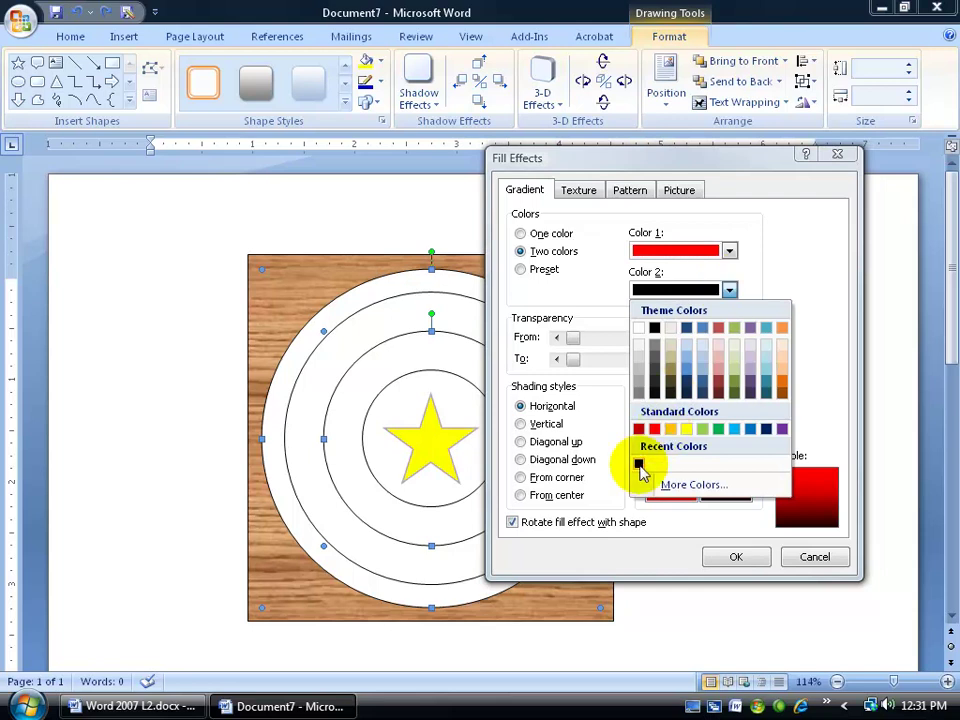
{"action": "left_click", "coordinate": [686, 486]}
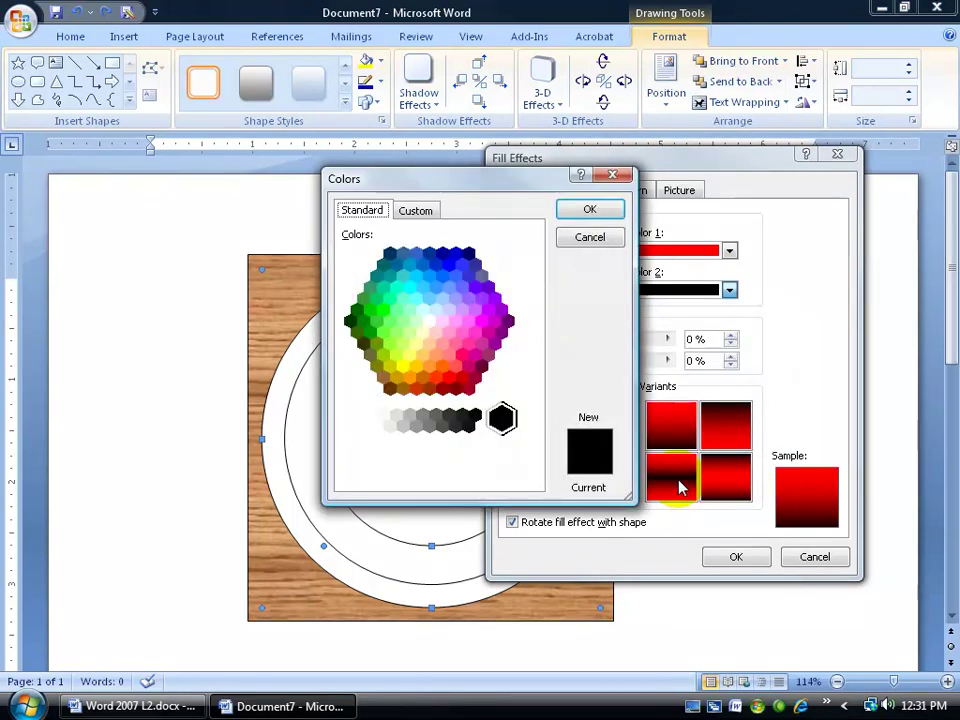
{"action": "left_click", "coordinate": [456, 254]}
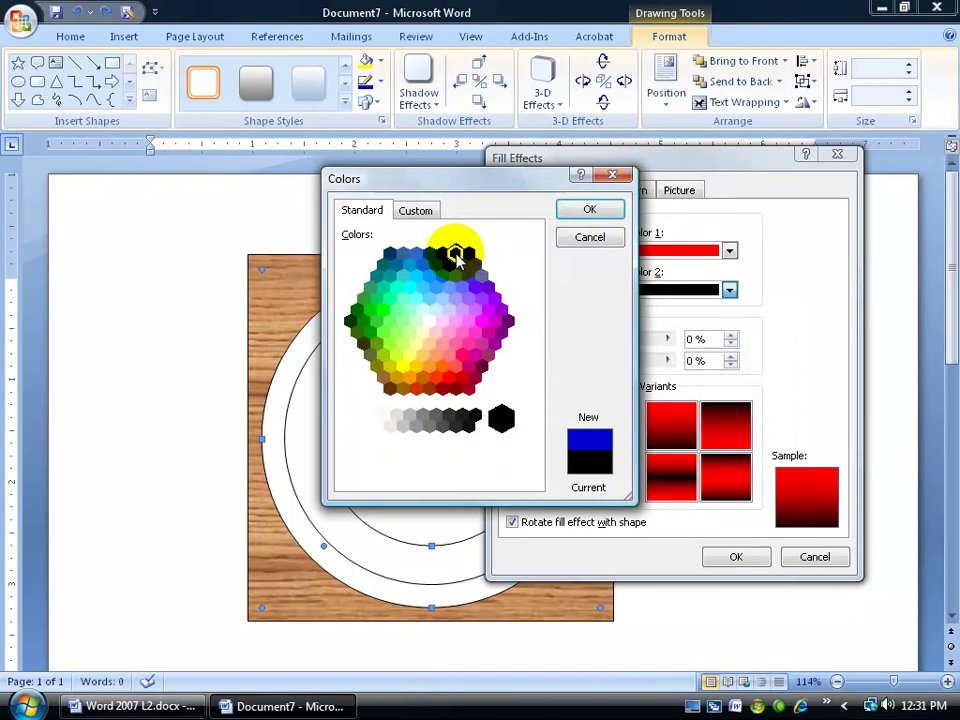
{"action": "left_click", "coordinate": [572, 209]}
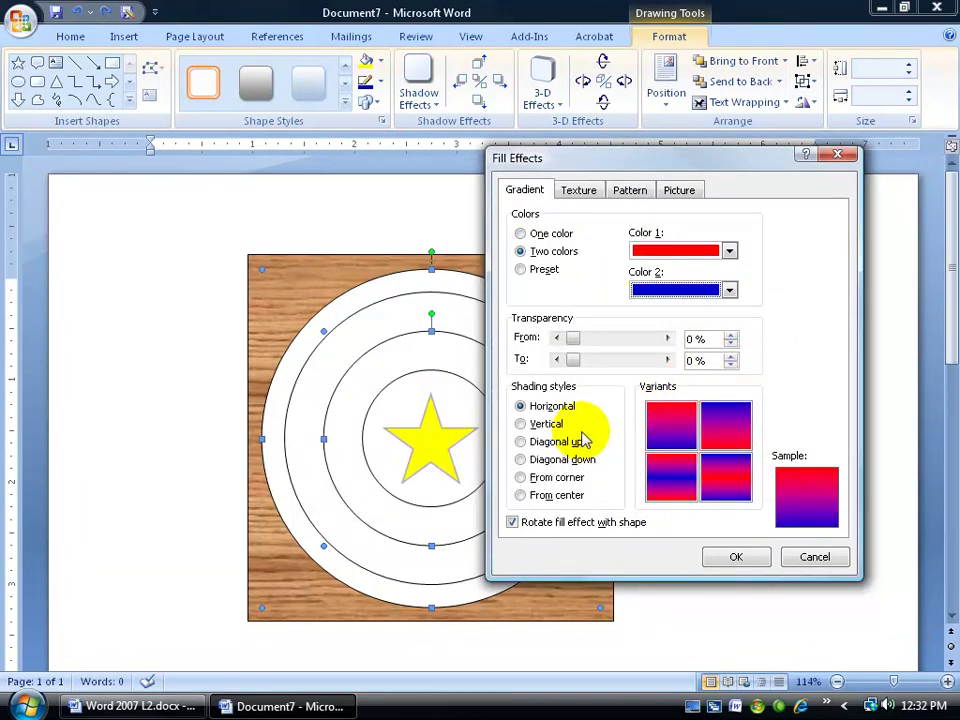
- Apply the gradient with From center shading, using the variant with red in the middle and blue at the edges
{"action": "left_click", "coordinate": [520, 496]}
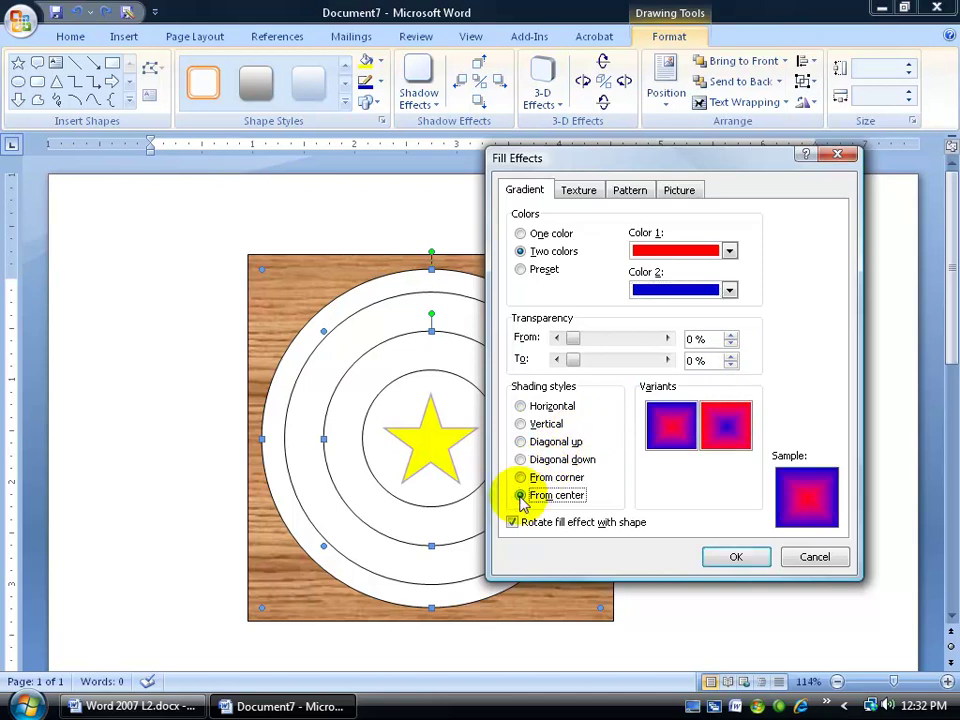
{"action": "left_click", "coordinate": [670, 424]}
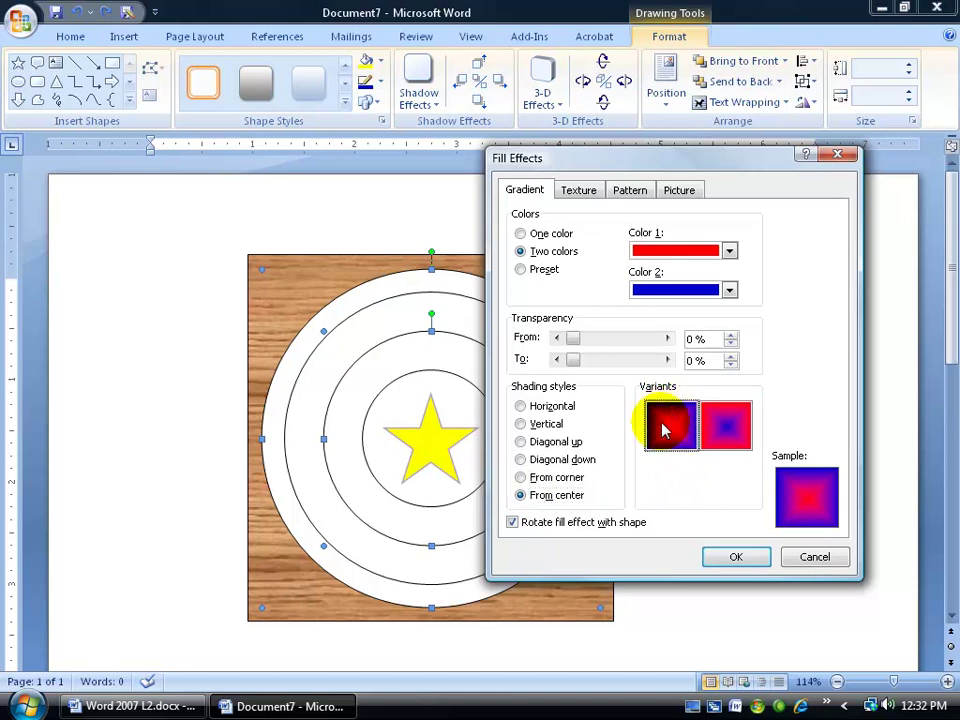
{"action": "left_click", "coordinate": [736, 556]}
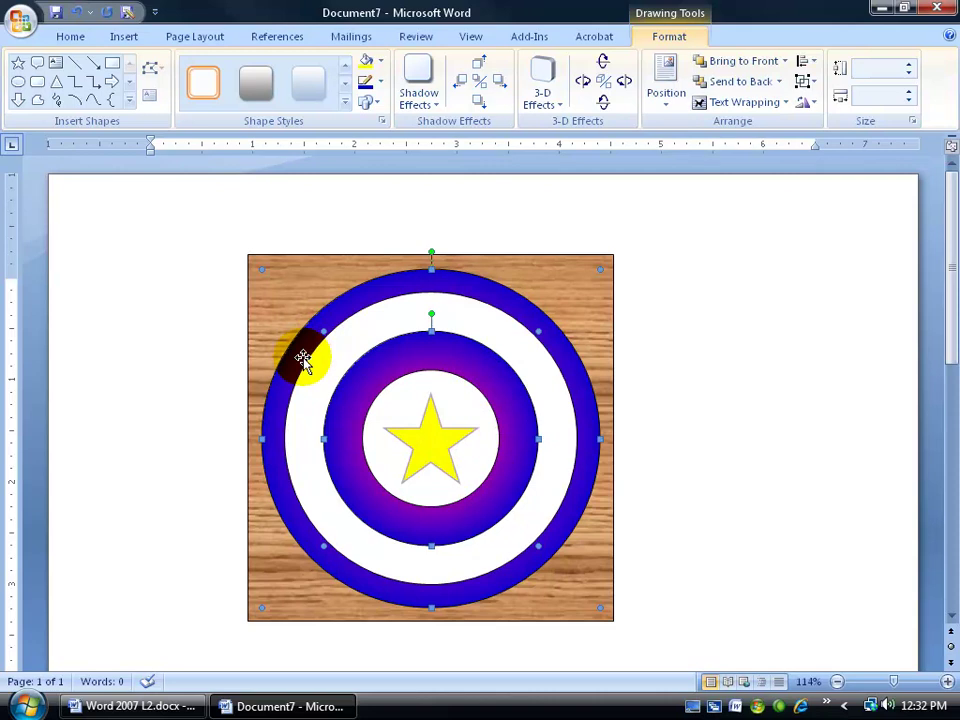
- Fill the second and innermost circles with a horizontal two-color gradient using standard red as Color 1 and black as Color 2
{"action": "left_click", "coordinate": [331, 360]}
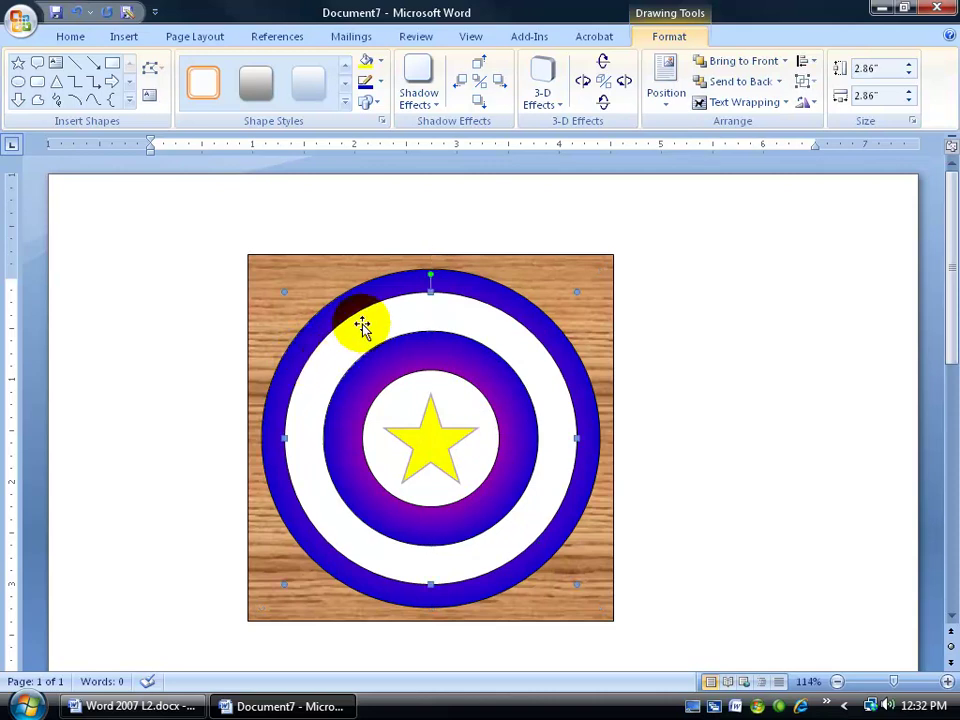
{"action": "left_click", "coordinate": [403, 407], "text": "shift"}
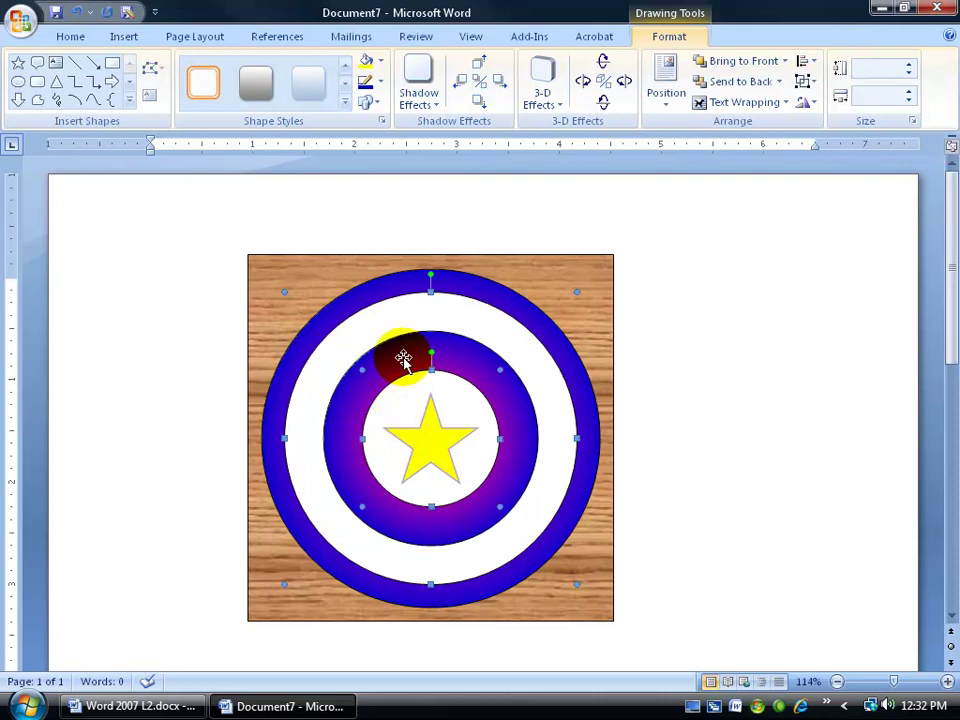
{"action": "left_click", "coordinate": [380, 62]}
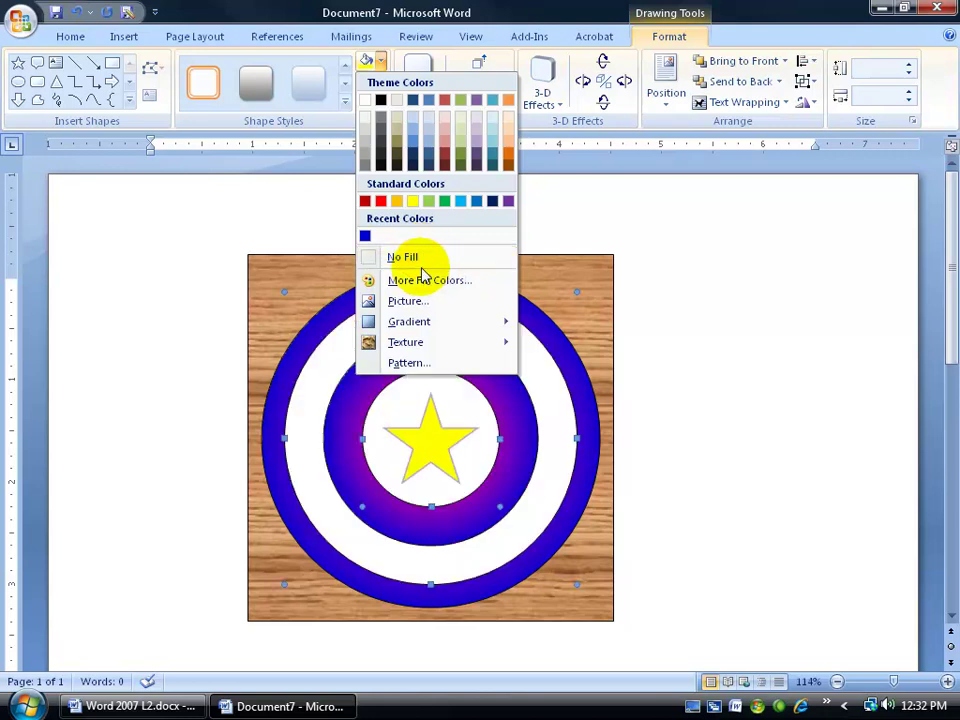
{"action": "mouse_move", "coordinate": [424, 323]}
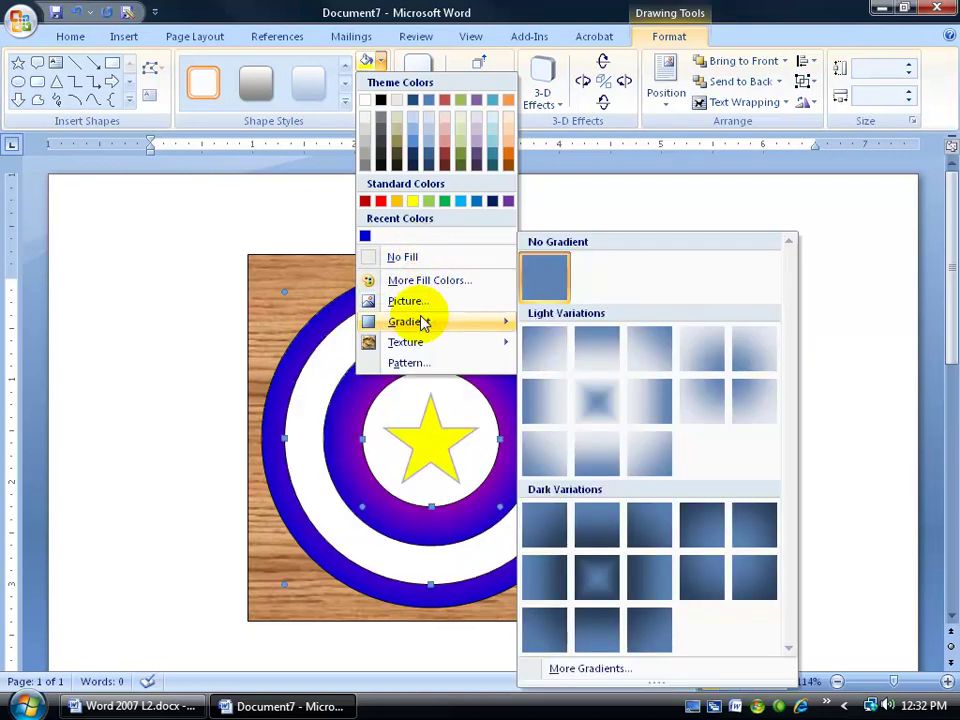
{"action": "left_click", "coordinate": [610, 670]}
{"action": "left_click", "coordinate": [546, 251]}
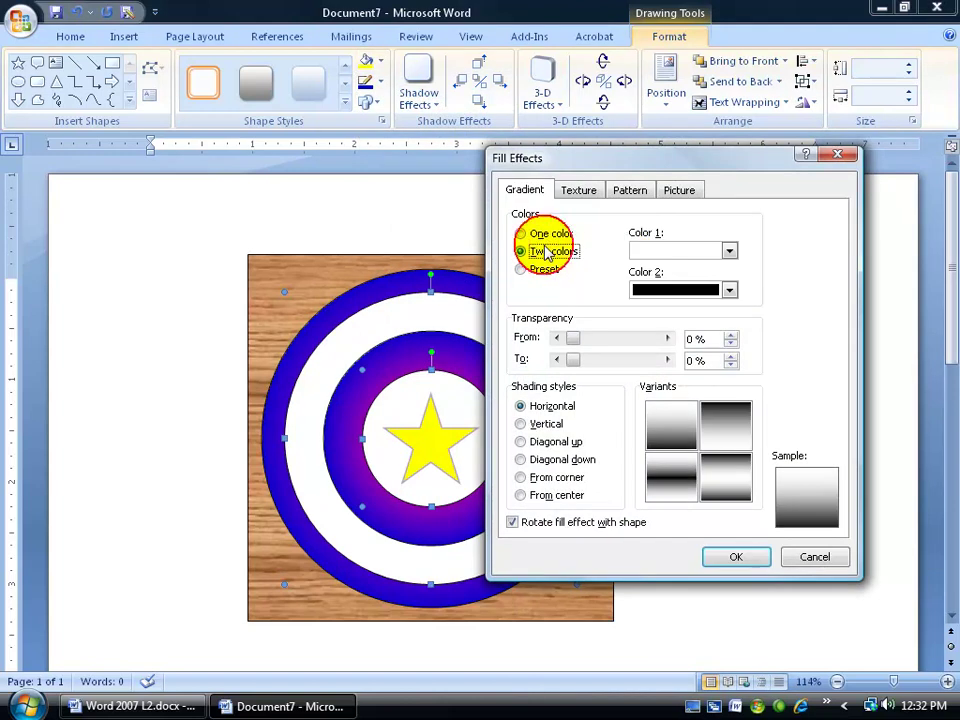
{"action": "left_click", "coordinate": [729, 251]}
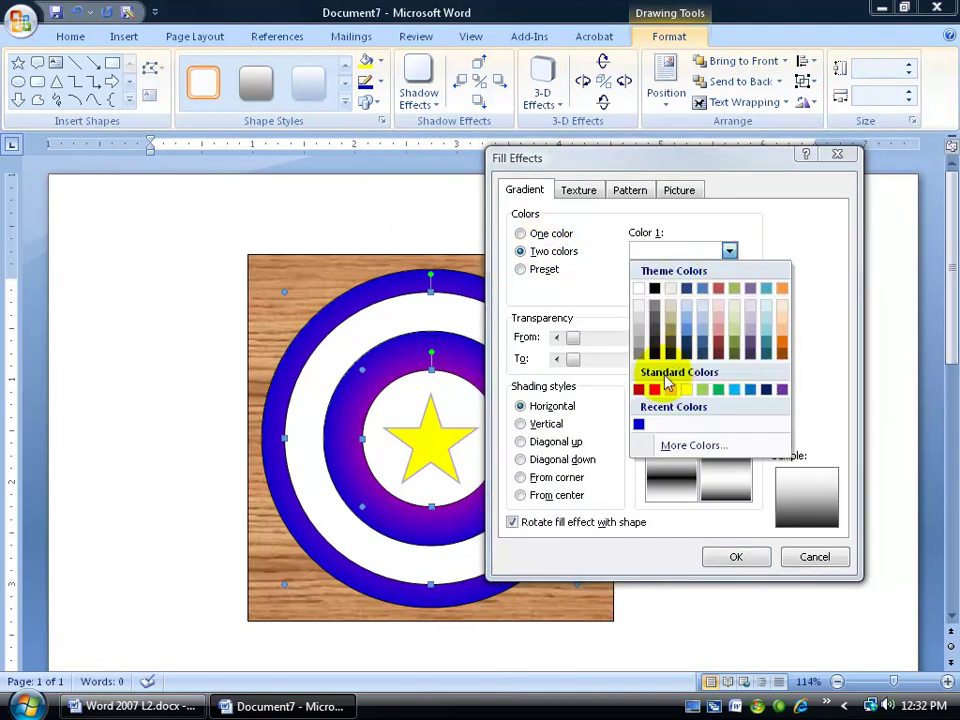
{"action": "left_click", "coordinate": [664, 388]}
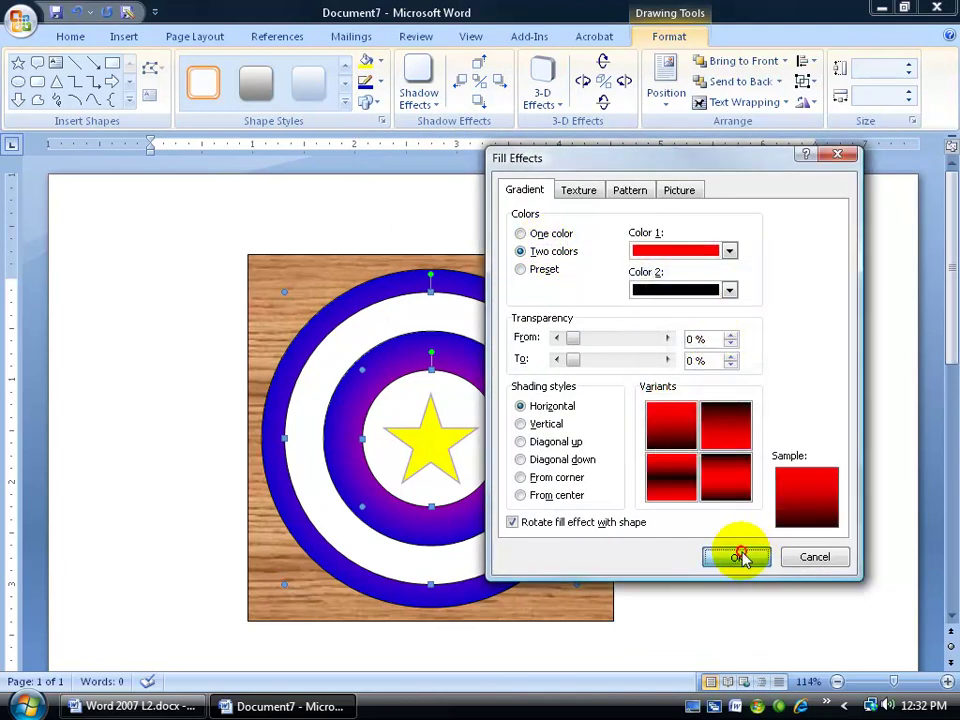
{"action": "left_click", "coordinate": [735, 556]}
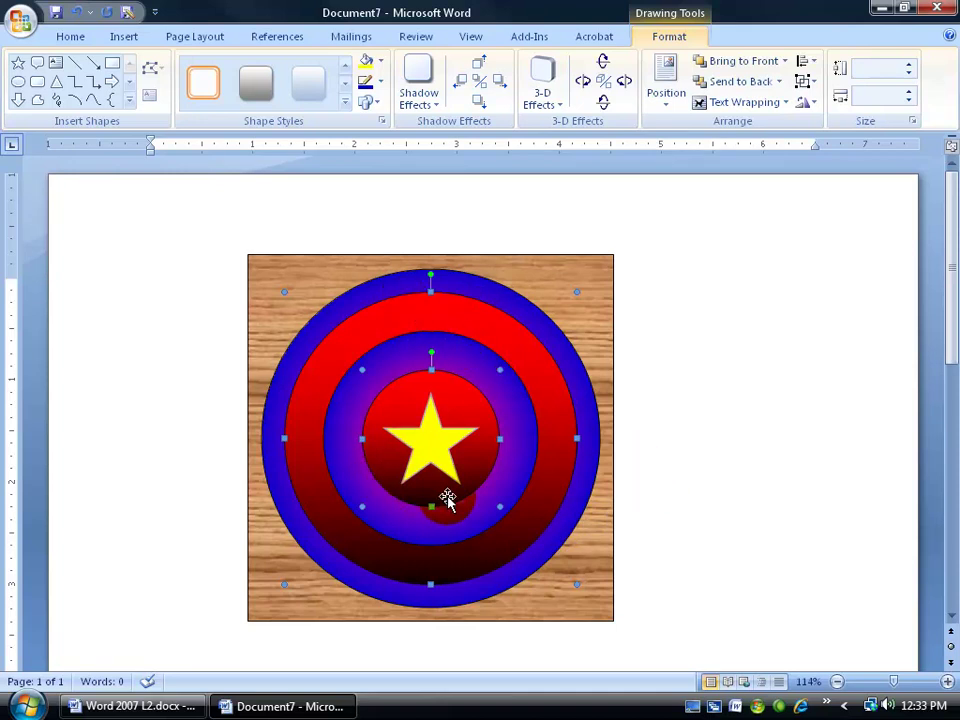
{"action": "left_click_drag", "start_coordinate": [471, 477], "coordinate": [529, 451]}
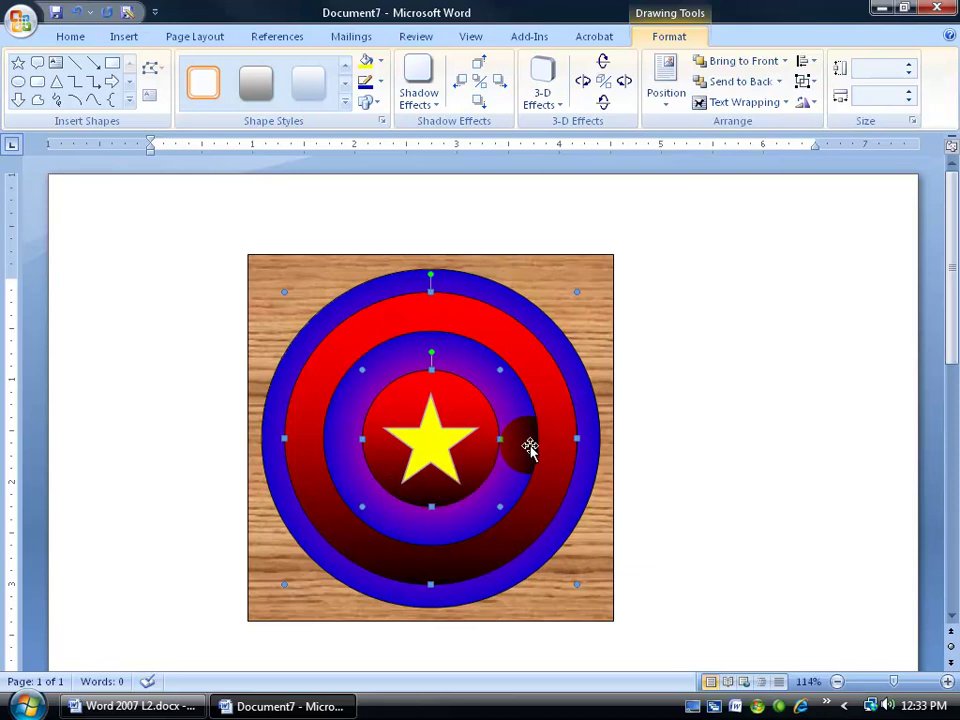
{"action": "left_click", "coordinate": [634, 403]}
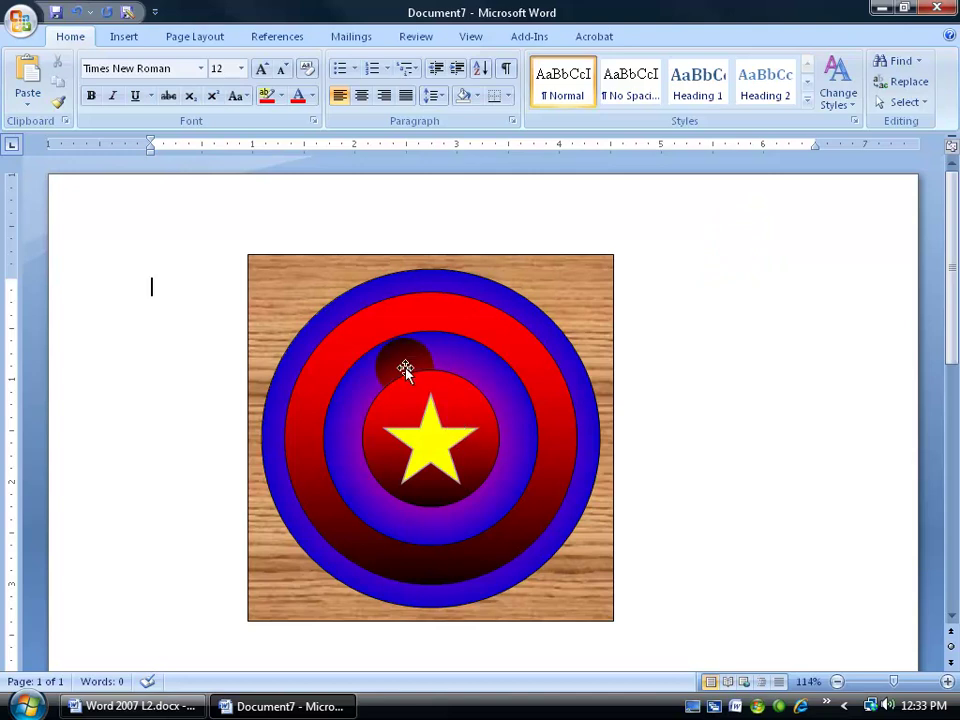
- Draw an arrow from beyond the square's upper right to the star's right point and shorten its tail to about 1.18" high by 2.11" wide
{"action": "left_click", "coordinate": [120, 37]}
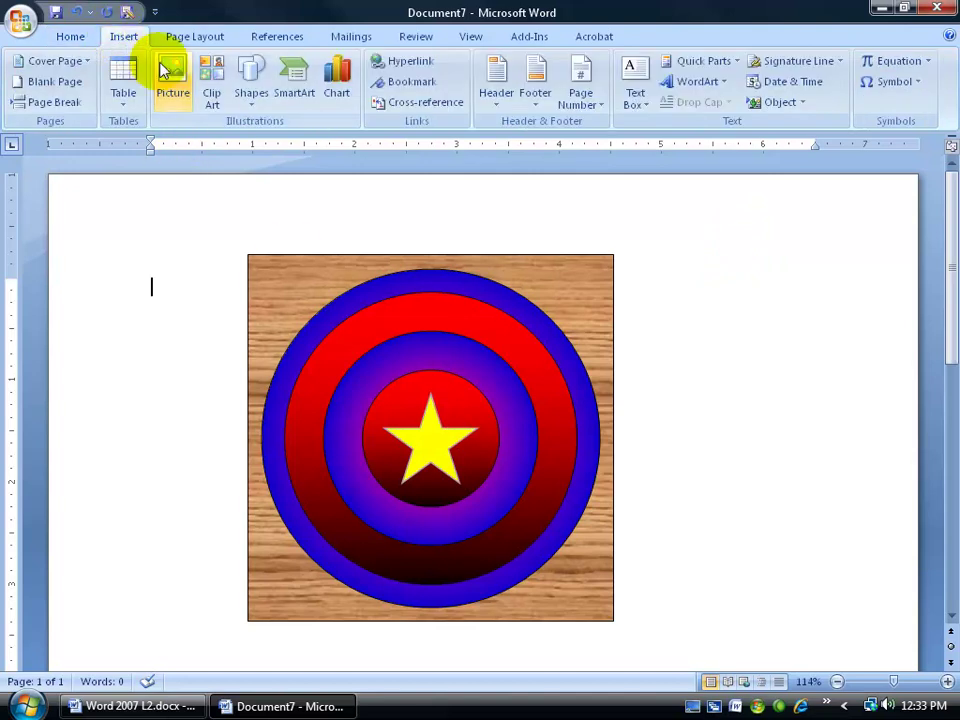
{"action": "left_click", "coordinate": [255, 90]}
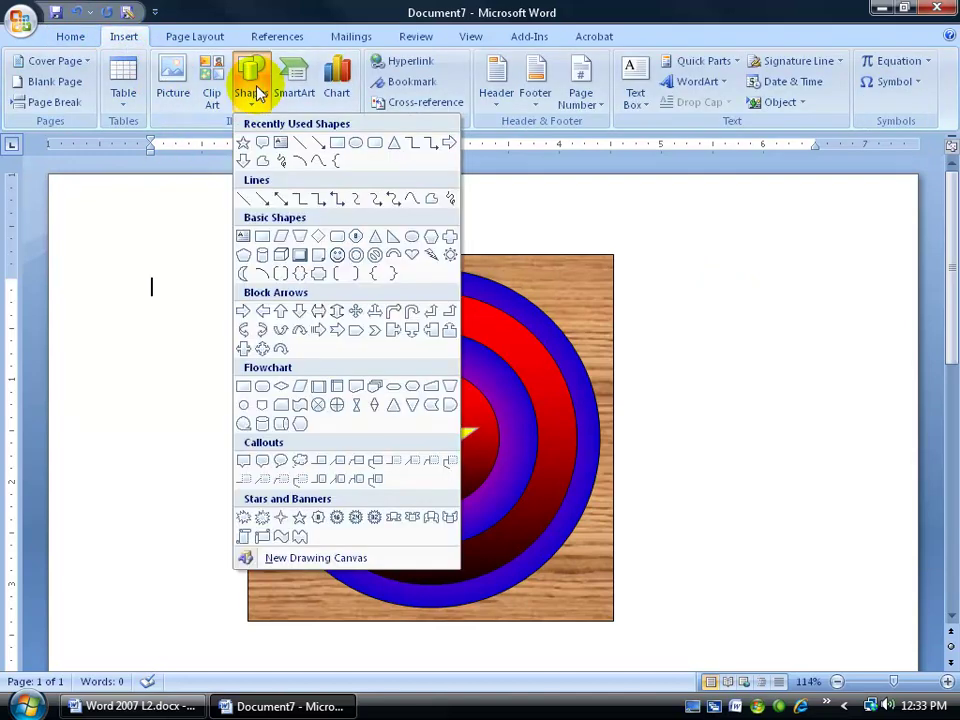
{"action": "left_click", "coordinate": [317, 145]}
{"action": "mouse_move", "coordinate": [761, 263]}
{"action": "left_mouse_down"}
{"action": "mouse_move", "coordinate": [574, 379]}
{"action": "mouse_move", "coordinate": [468, 425]}
{"action": "left_mouse_up"}
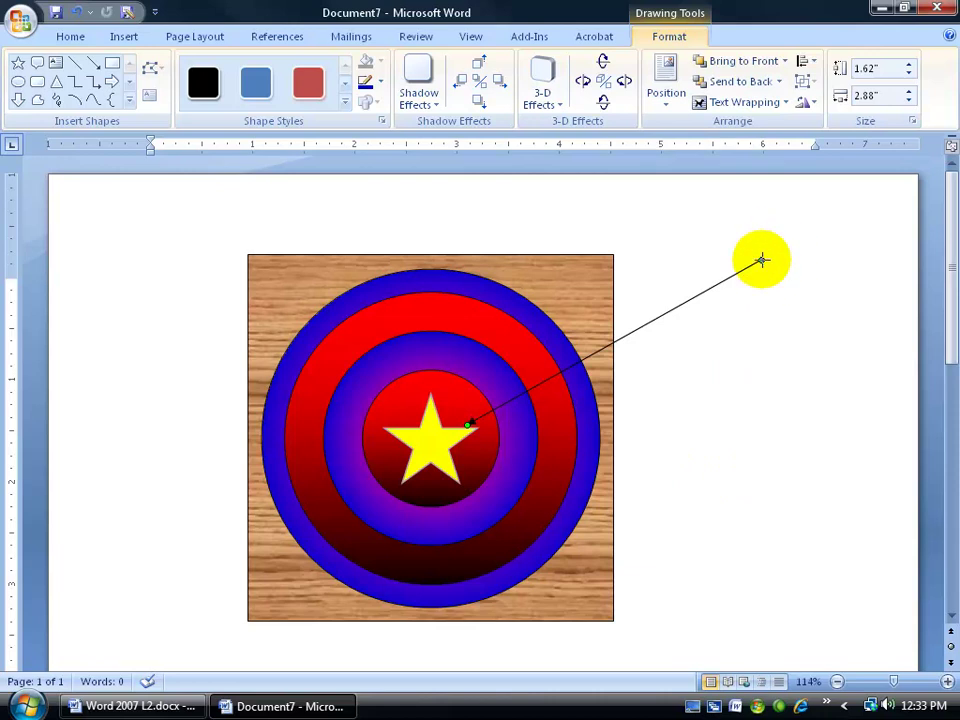
{"action": "left_click_drag", "start_coordinate": [762, 260], "coordinate": [683, 304]}
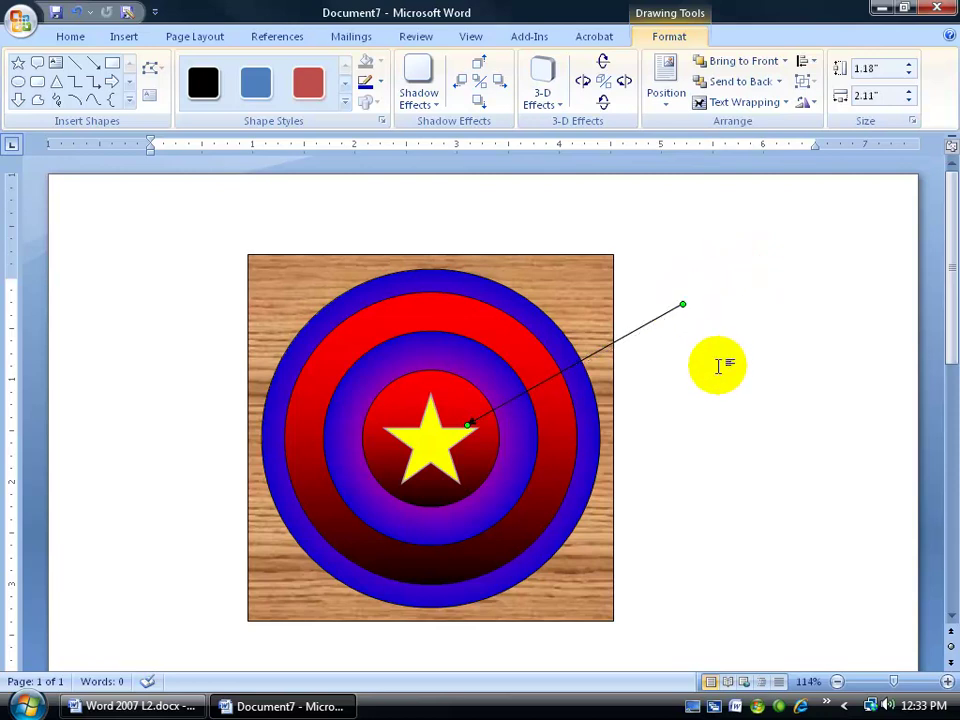
- Set the arrow's line weight to 5 pt in its AutoShape formatting
{"action": "right_click", "coordinate": [624, 336]}
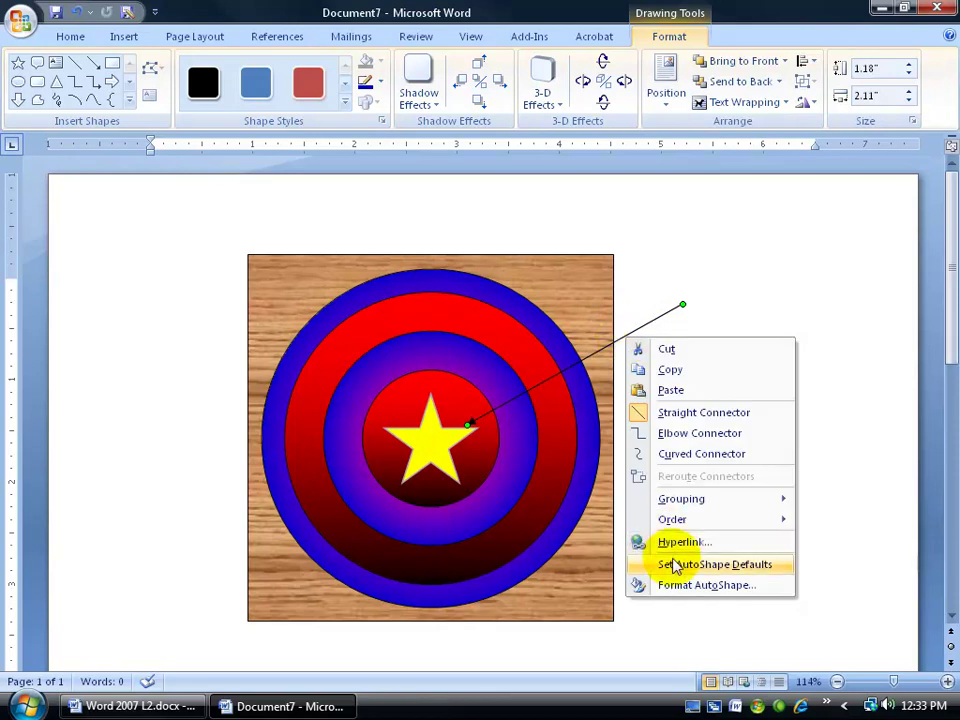
{"action": "left_click", "coordinate": [676, 584]}
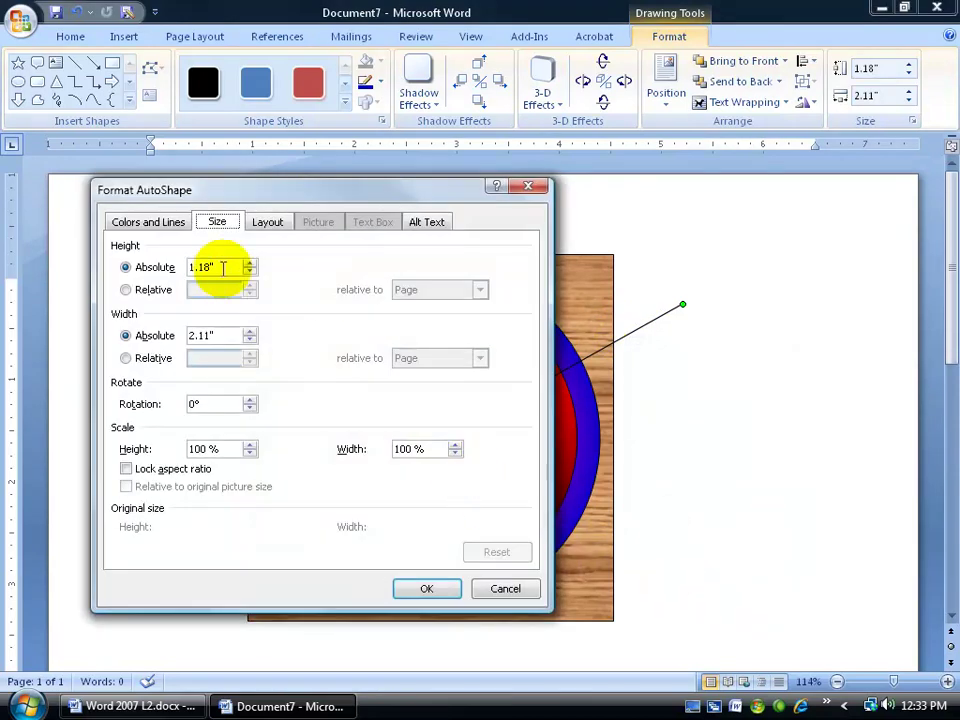
{"action": "left_click", "coordinate": [157, 222]}
{"action": "left_click_drag", "start_coordinate": [217, 198], "coordinate": [399, 212]}
{"action": "left_click", "coordinate": [403, 237]}
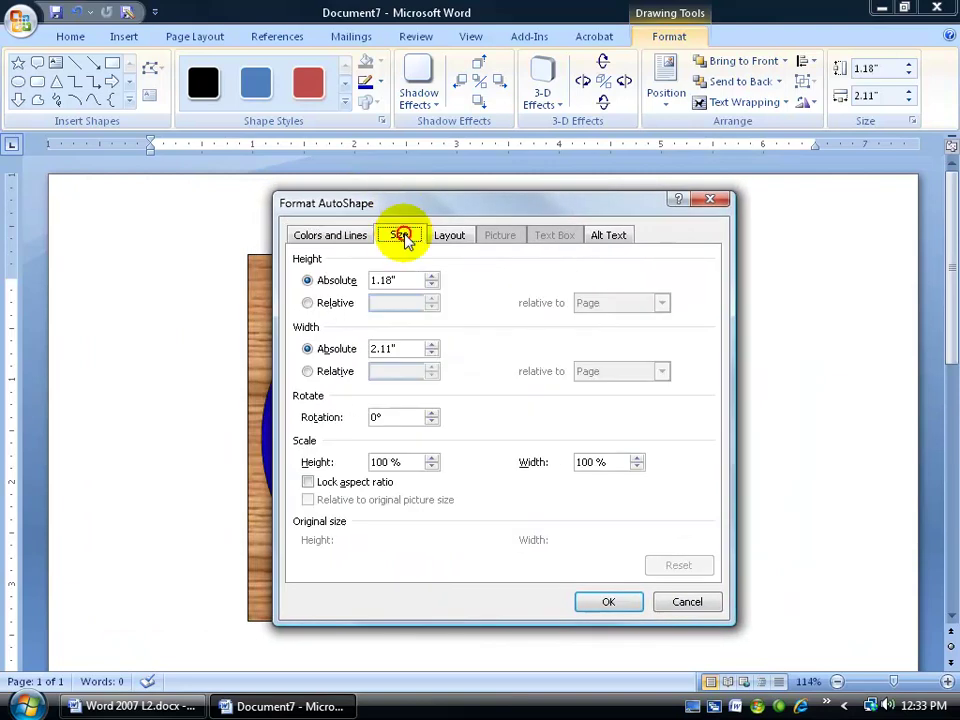
{"action": "left_click", "coordinate": [328, 236]}
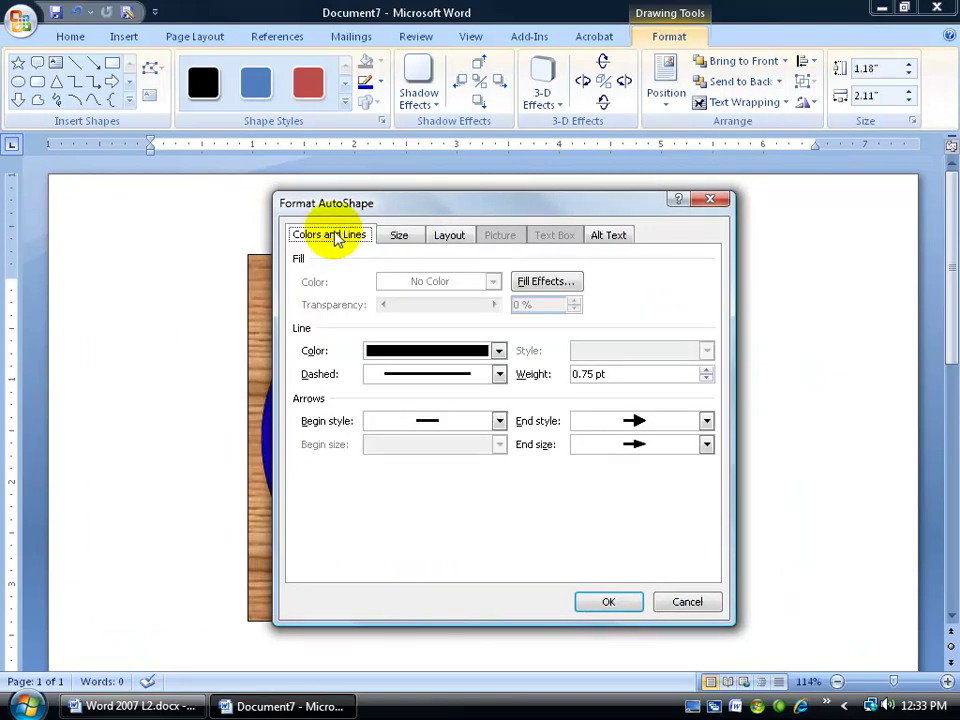
{"action": "key", "text": "Tab"}
{"action": "key", "text": "Tab"}
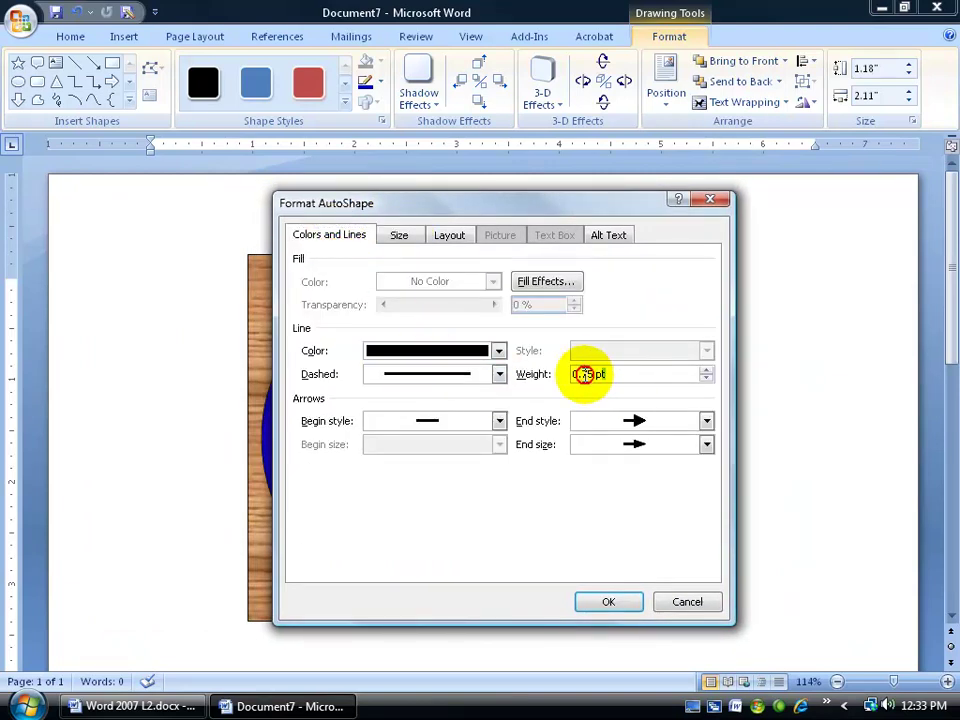
{"action": "type", "text": "5"}
{"action": "key", "text": "Tab"}
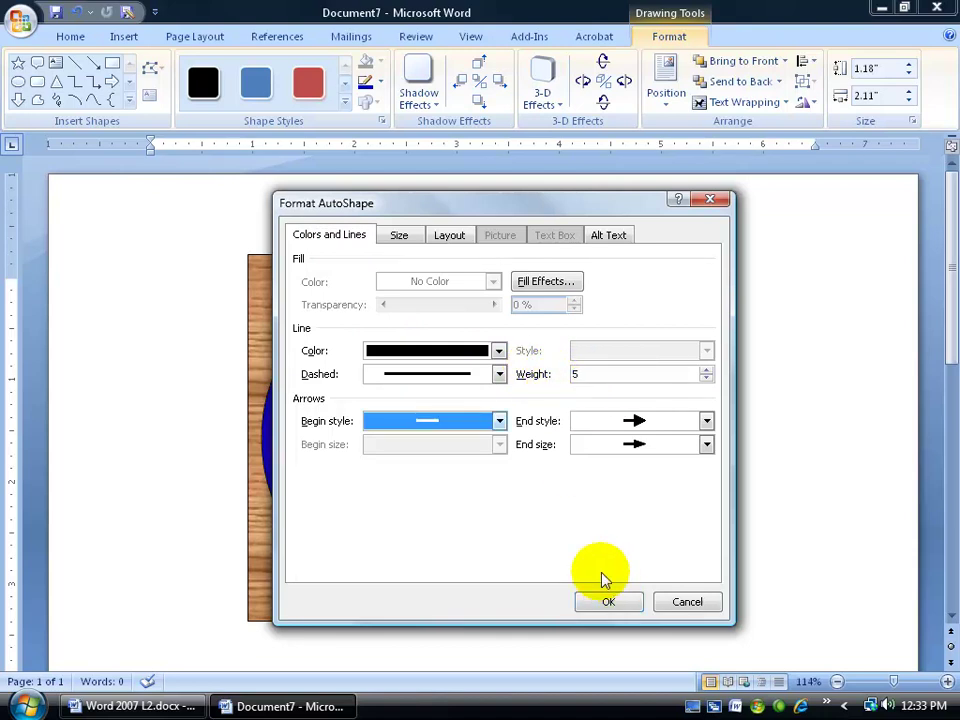
- Try standard red as the arrow's line color, and change its outline to black
{"action": "left_click", "coordinate": [498, 350]}
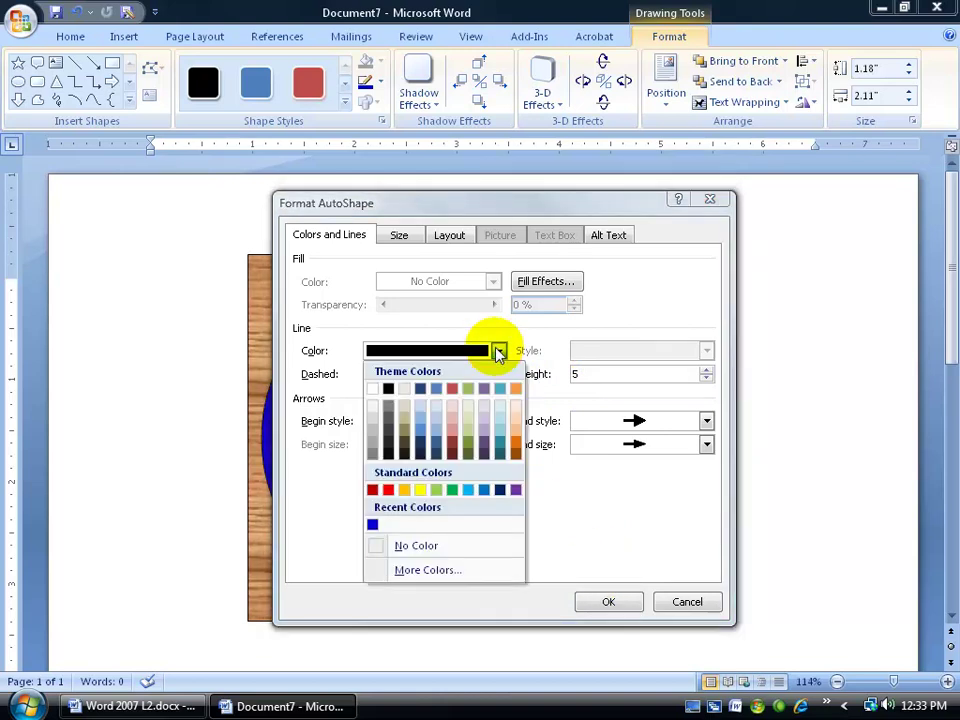
{"action": "left_click", "coordinate": [388, 489]}
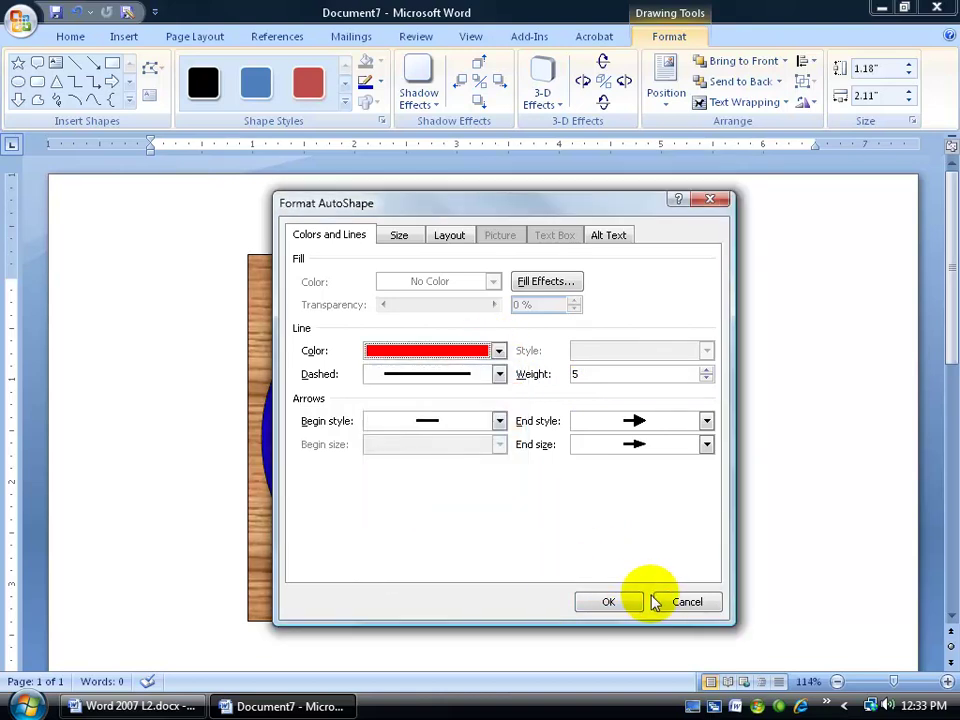
{"action": "left_click", "coordinate": [608, 601]}
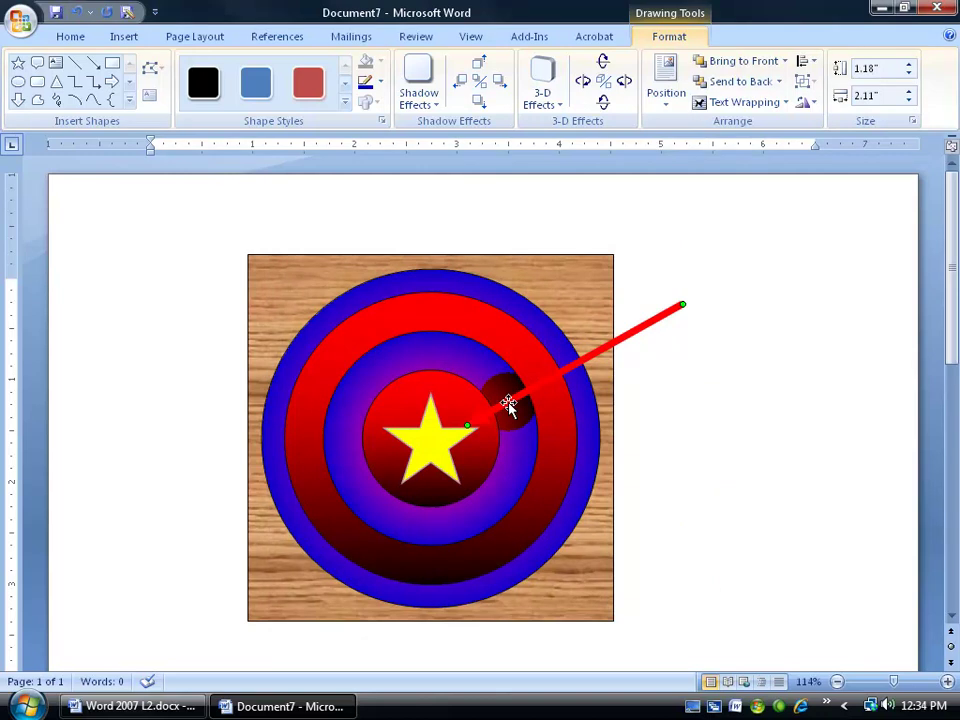
{"action": "left_click", "coordinate": [380, 82]}
{"action": "left_click", "coordinate": [380, 120]}
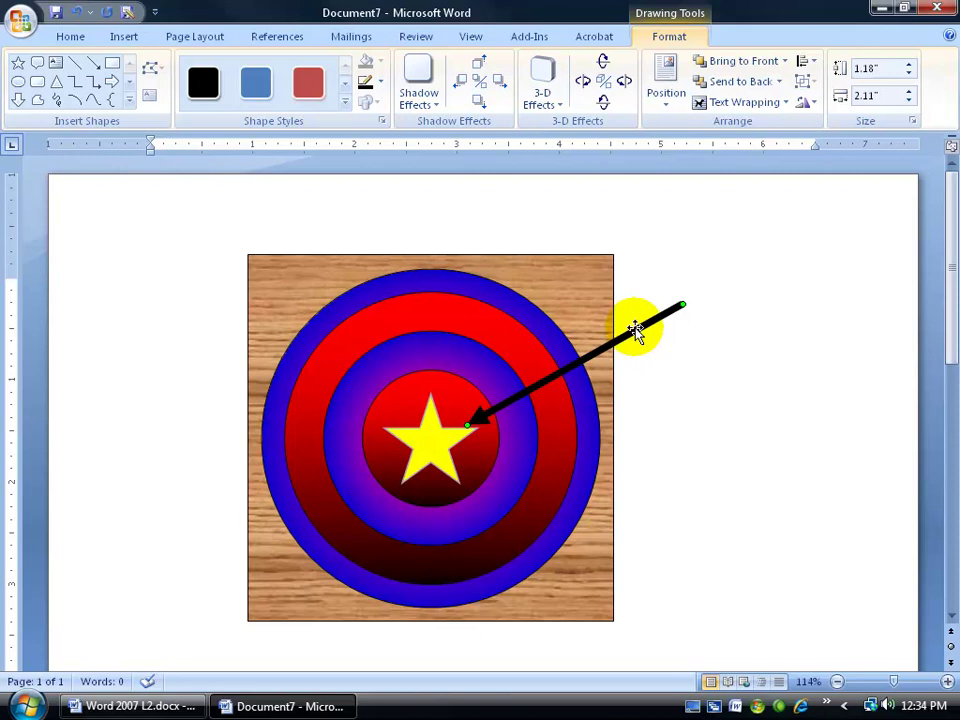
- Duplicate the arrow and reposition the copy so it points from the square's lower right to the third circle, just outside the innermost one
{"action": "left_click", "coordinate": [66, 37]}
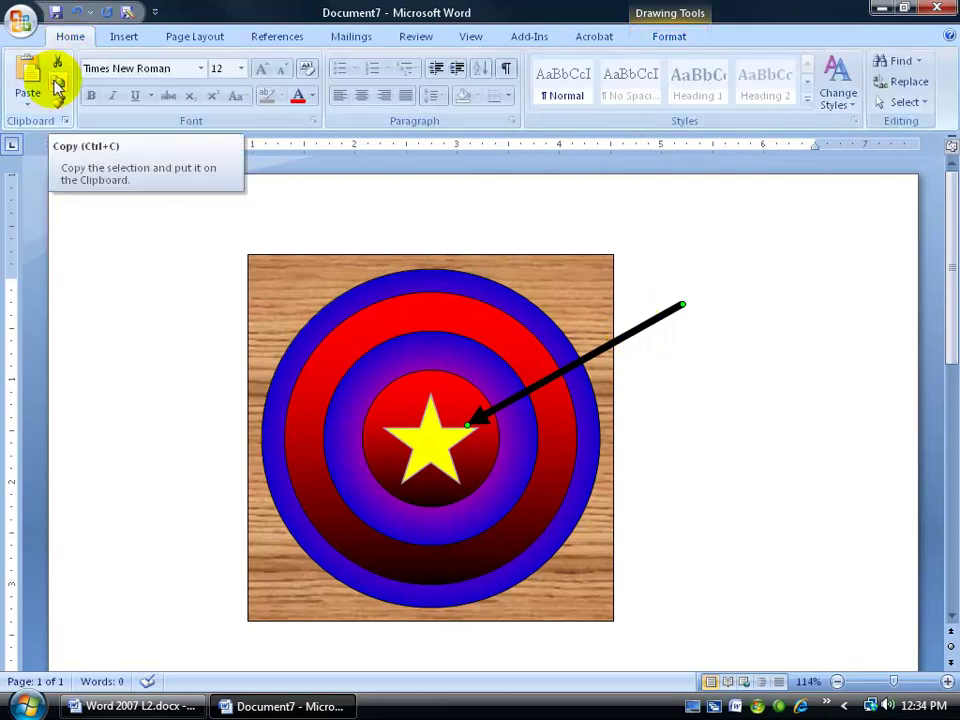
{"action": "left_click", "coordinate": [57, 87]}
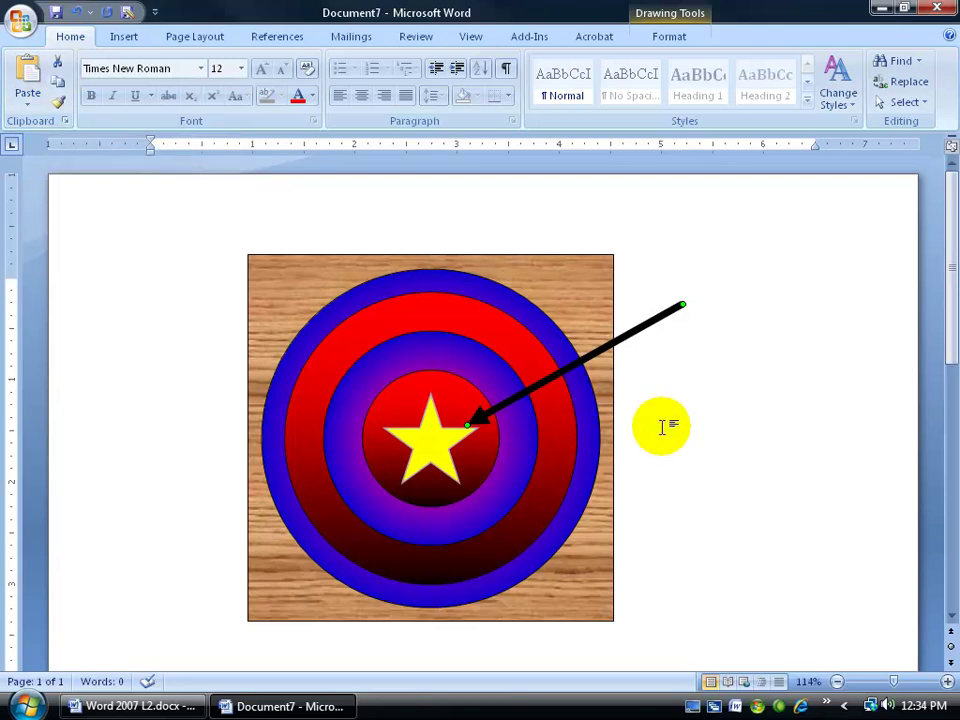
{"action": "key", "text": "ctrl+v"}
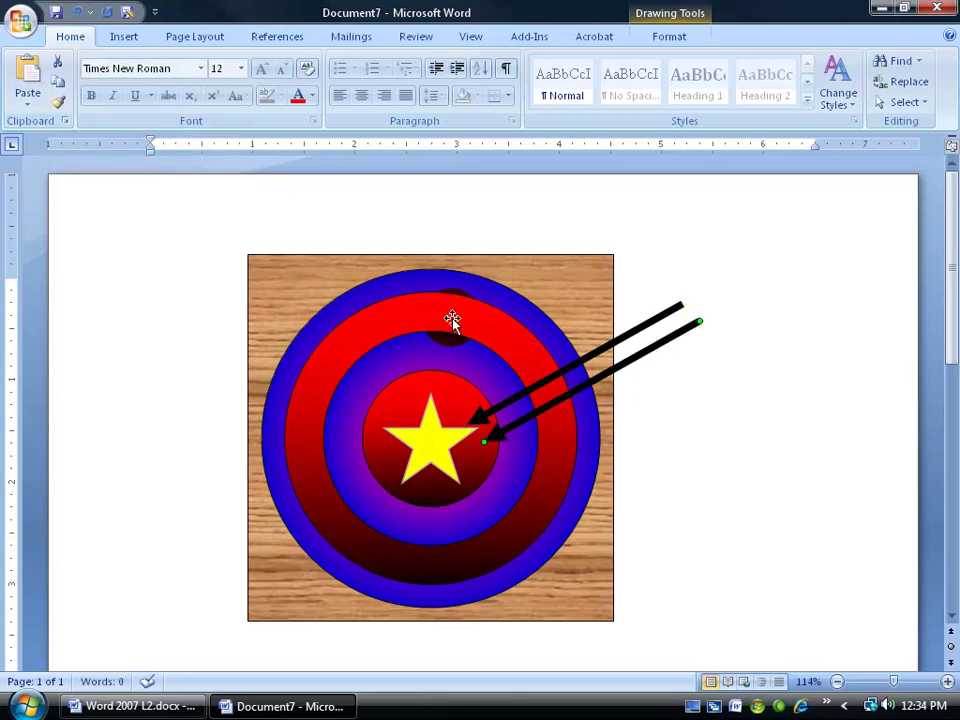
{"action": "left_click_drag", "start_coordinate": [634, 368], "coordinate": [671, 455]}
{"action": "left_click_drag", "start_coordinate": [740, 411], "coordinate": [670, 612]}
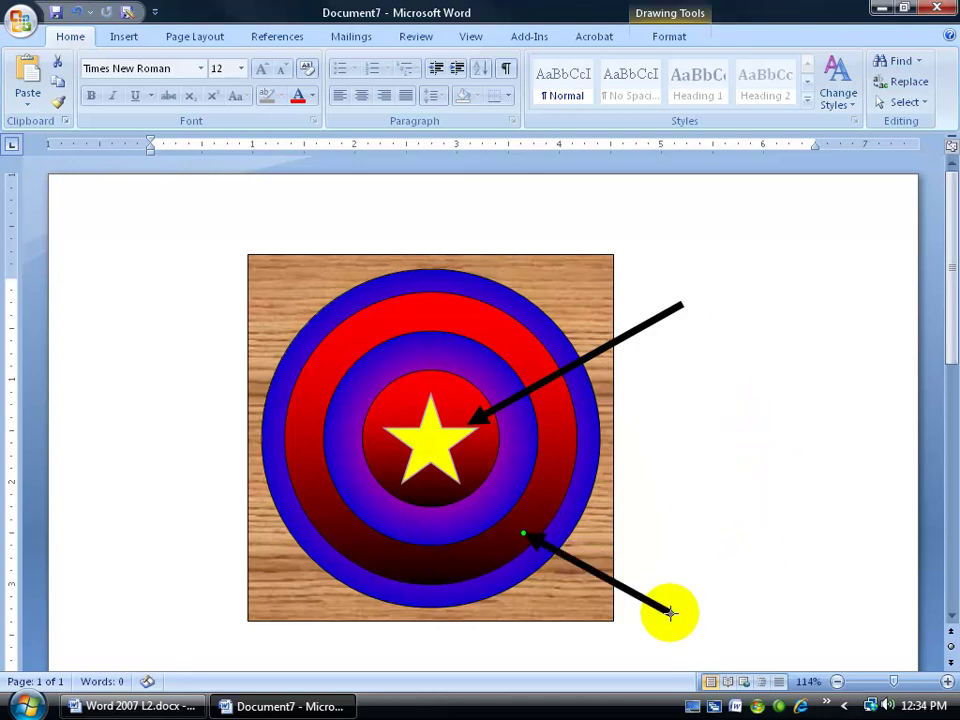
{"action": "left_click_drag", "start_coordinate": [536, 546], "coordinate": [499, 514]}
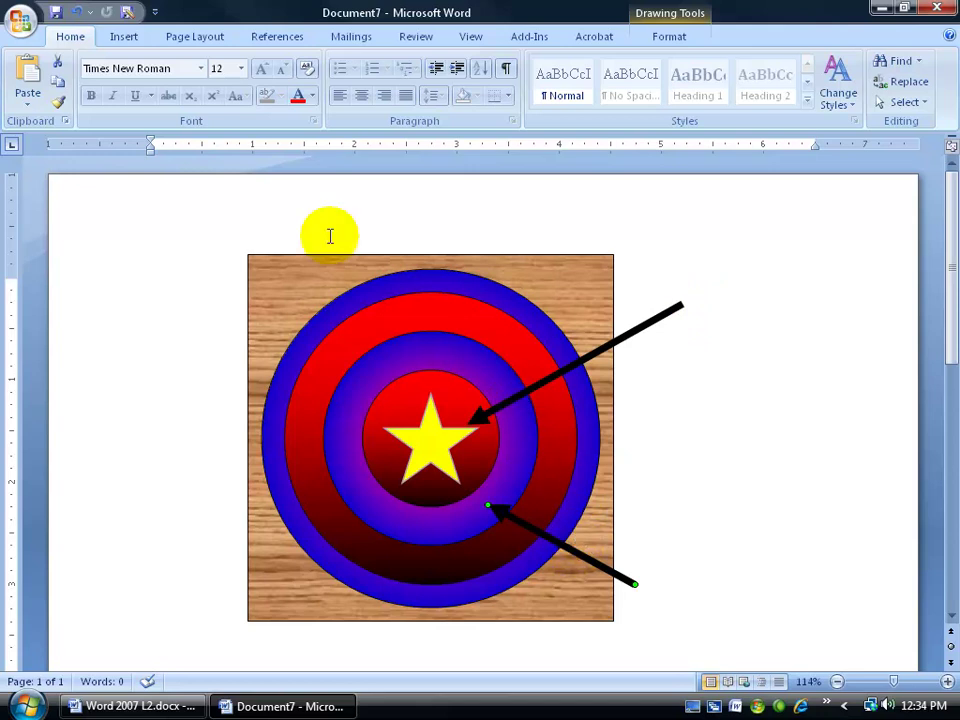
- Add a rounded rectangular callout about 1" by 1.01" near the upper arrow's tail, containing the text "January is on target"
{"action": "left_click", "coordinate": [133, 42]}
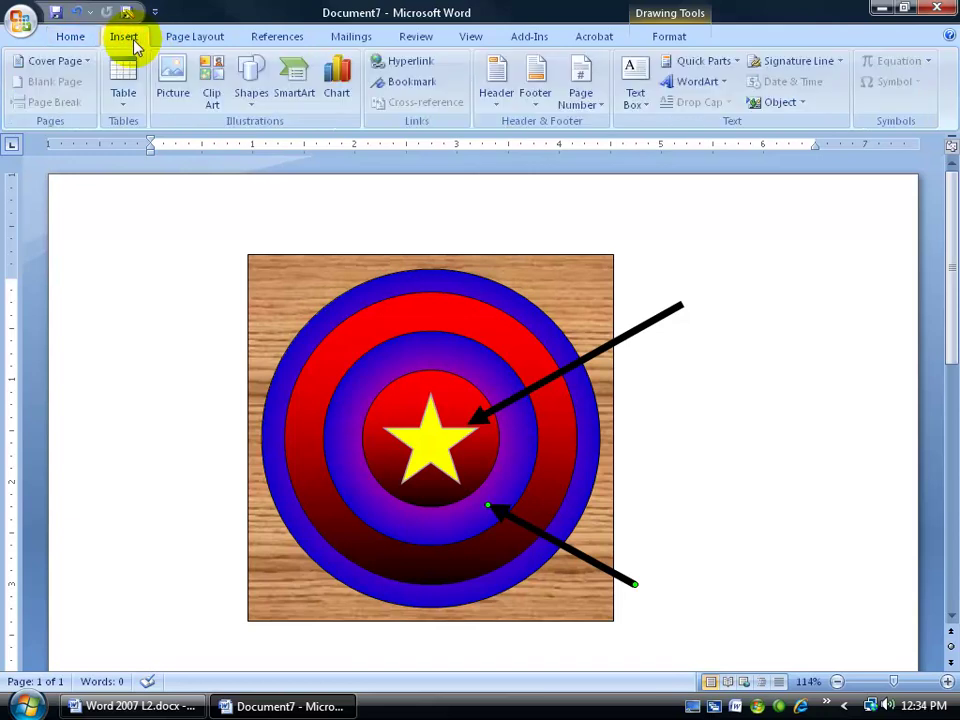
{"action": "left_click", "coordinate": [251, 88]}
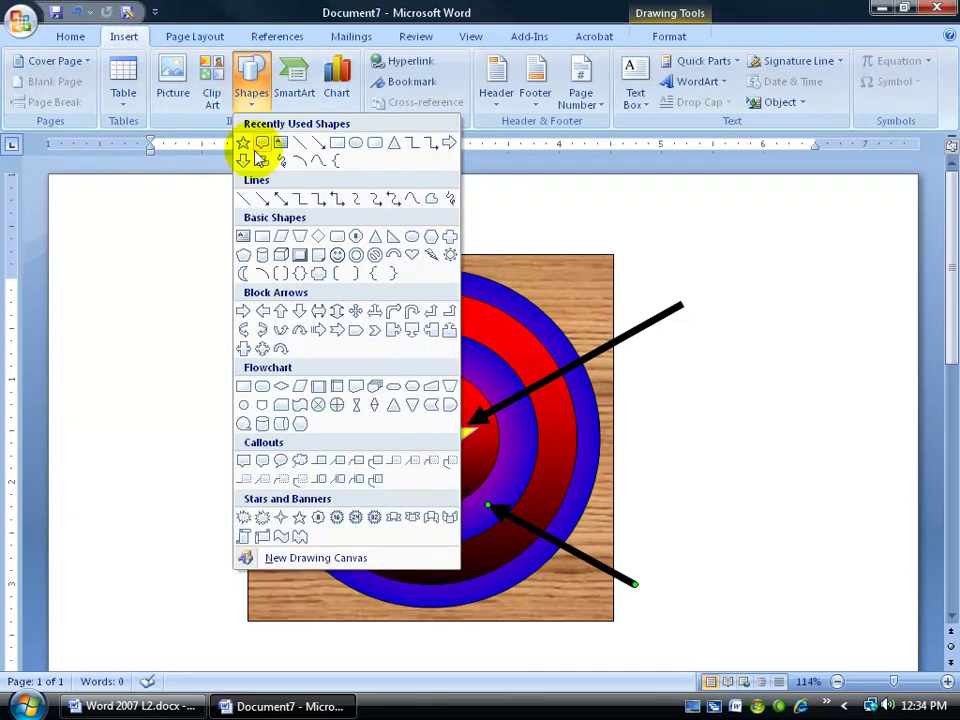
{"action": "left_click", "coordinate": [265, 466]}
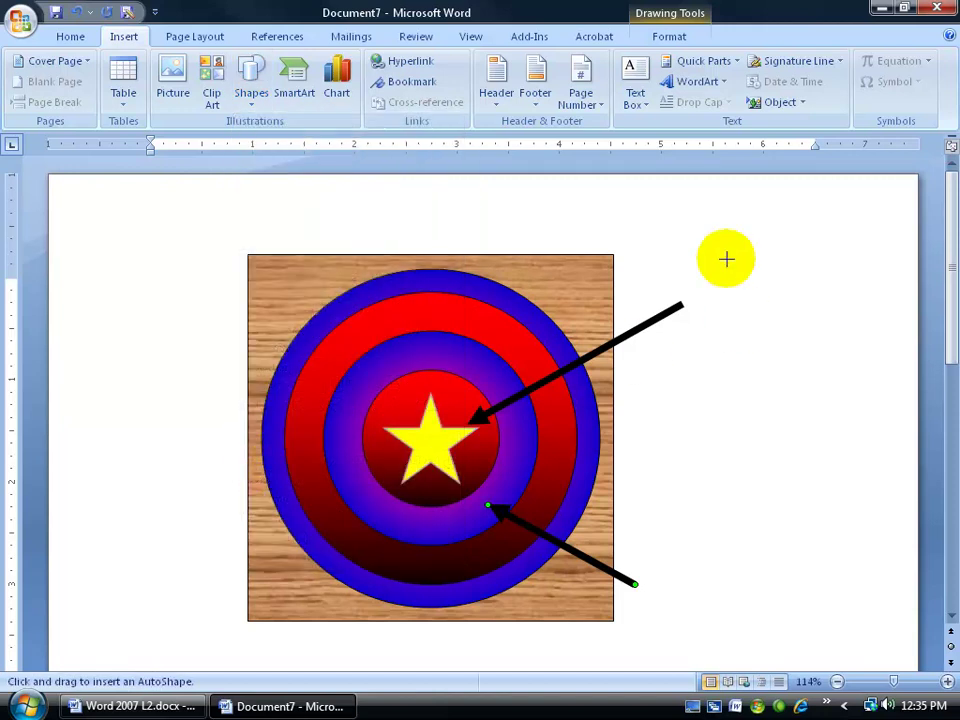
{"action": "left_click_drag", "start_coordinate": [726, 259], "coordinate": [834, 361]}
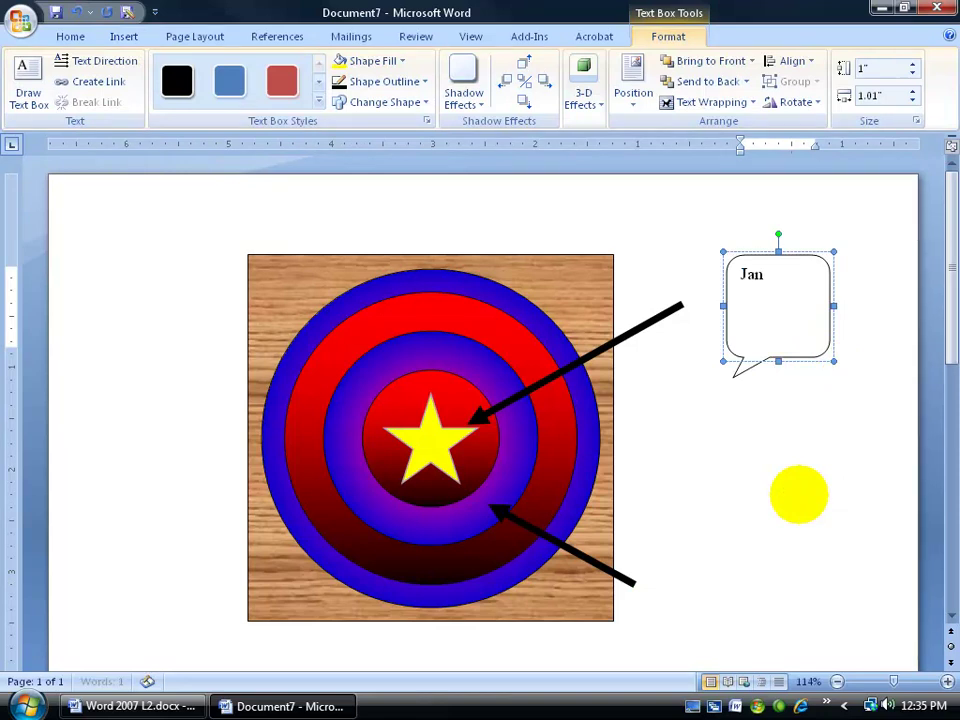
{"action": "type", "text": "January is on target"}
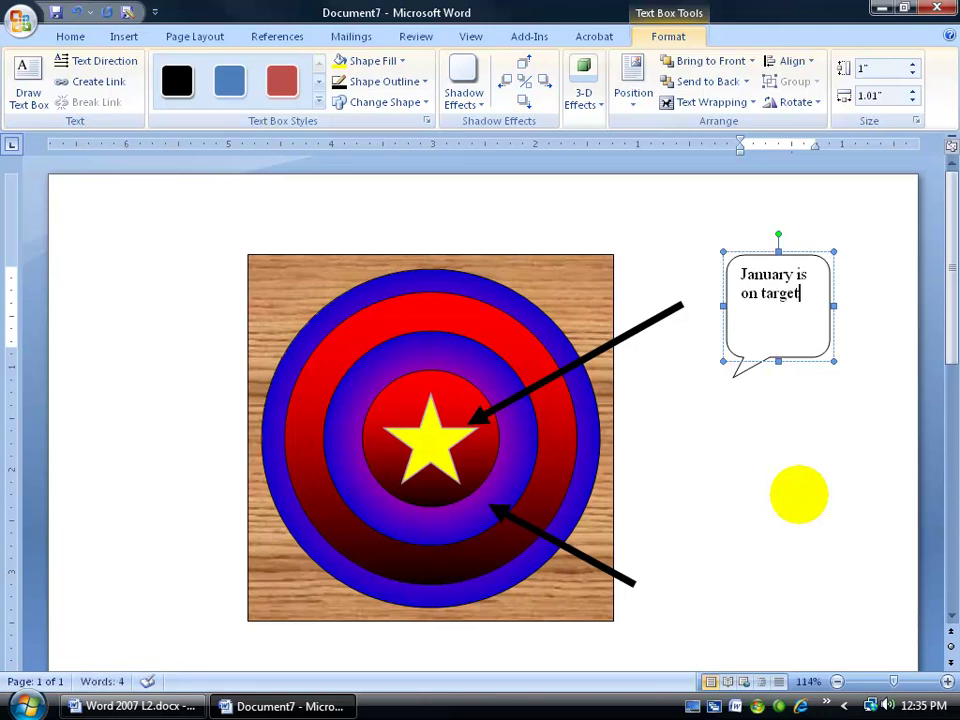
{"action": "left_click", "coordinate": [744, 510]}
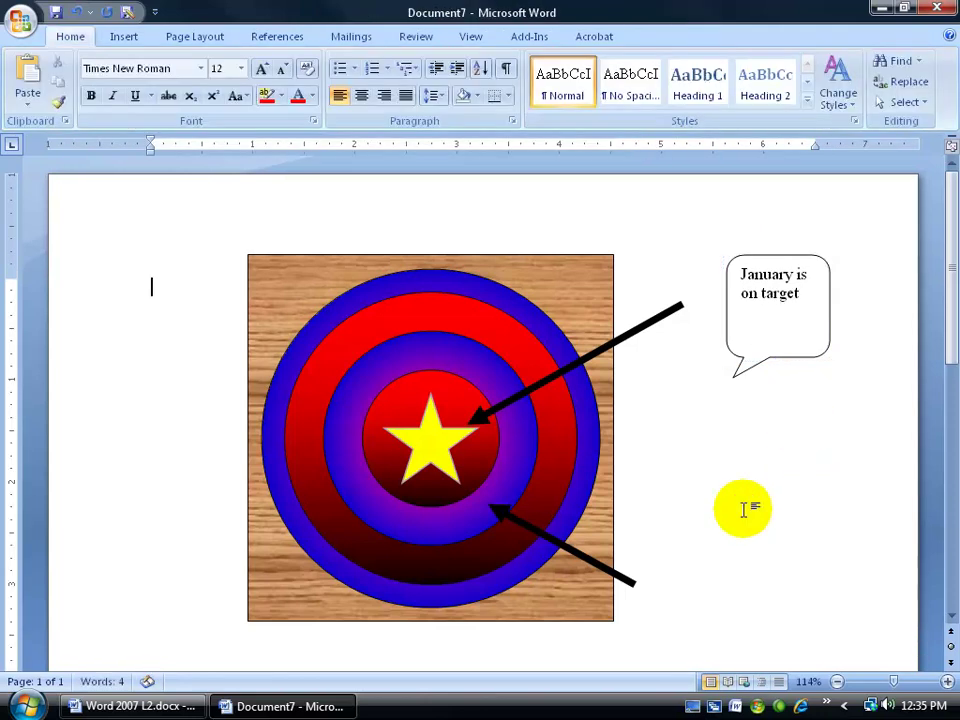
- Shorten the January callout to 0.71" high, place it above the upper arrow, and put its pointer tip on that arrow's tail
{"action": "left_click_drag", "start_coordinate": [799, 356], "coordinate": [758, 273]}
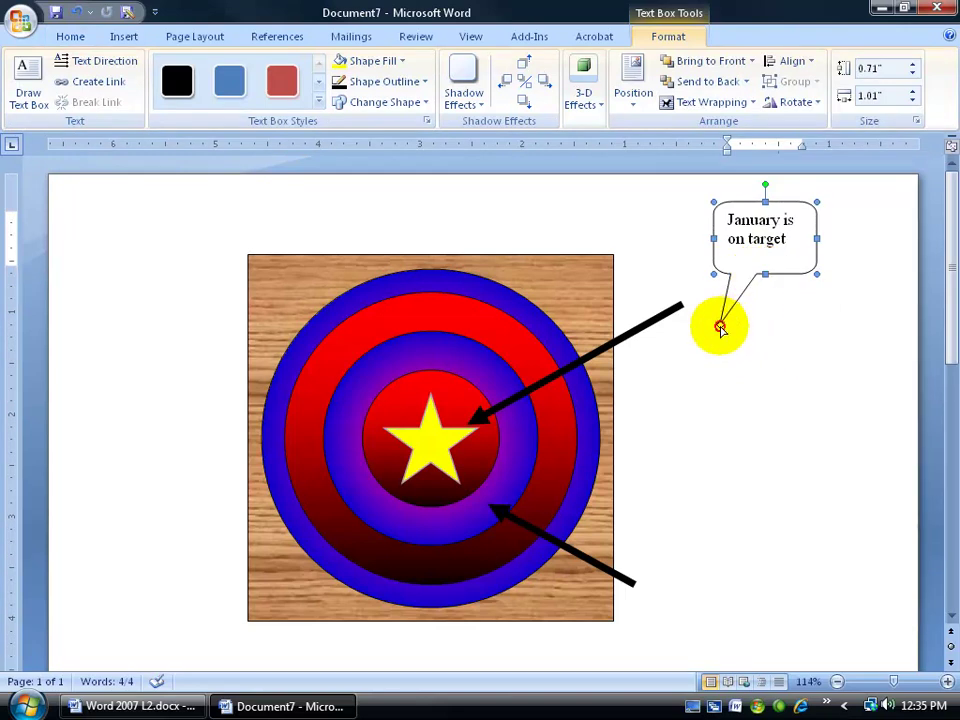
{"action": "left_click_drag", "start_coordinate": [716, 310], "coordinate": [685, 308]}
{"action": "left_click", "coordinate": [760, 446]}
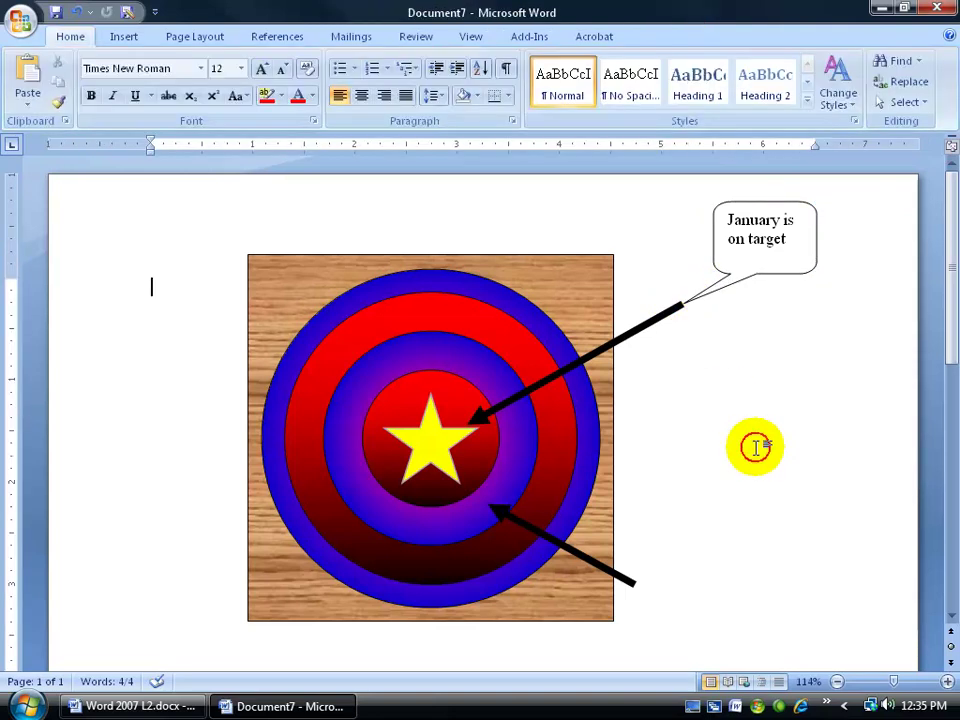
- Change the color of the "January is on target" text to the recently used blue
{"action": "left_click_drag", "start_coordinate": [780, 236], "coordinate": [729, 214]}
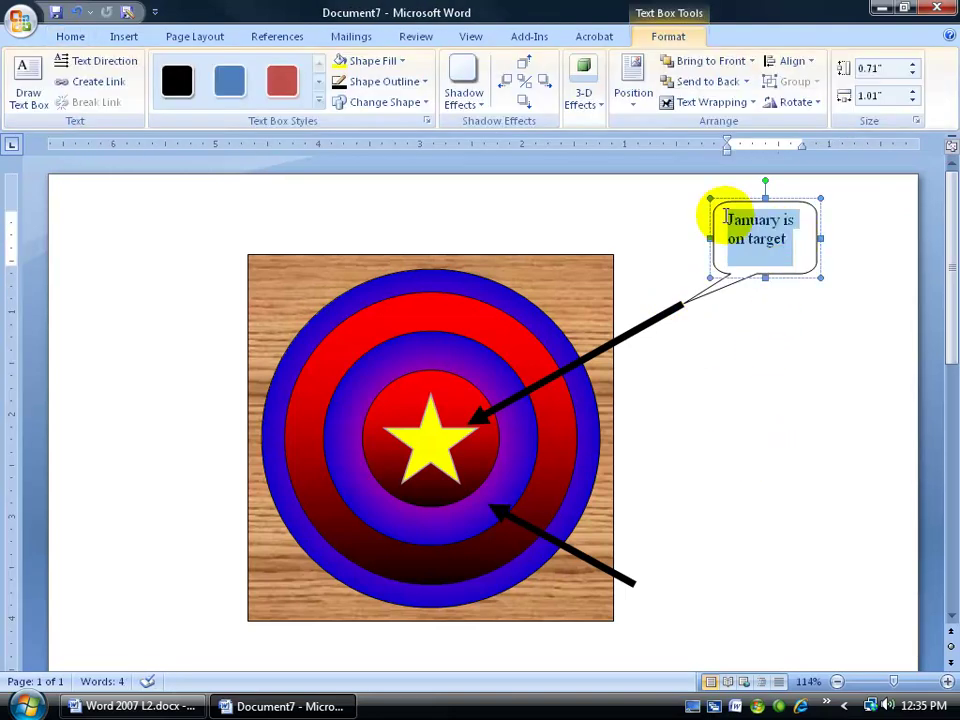
{"action": "right_click", "coordinate": [750, 236]}
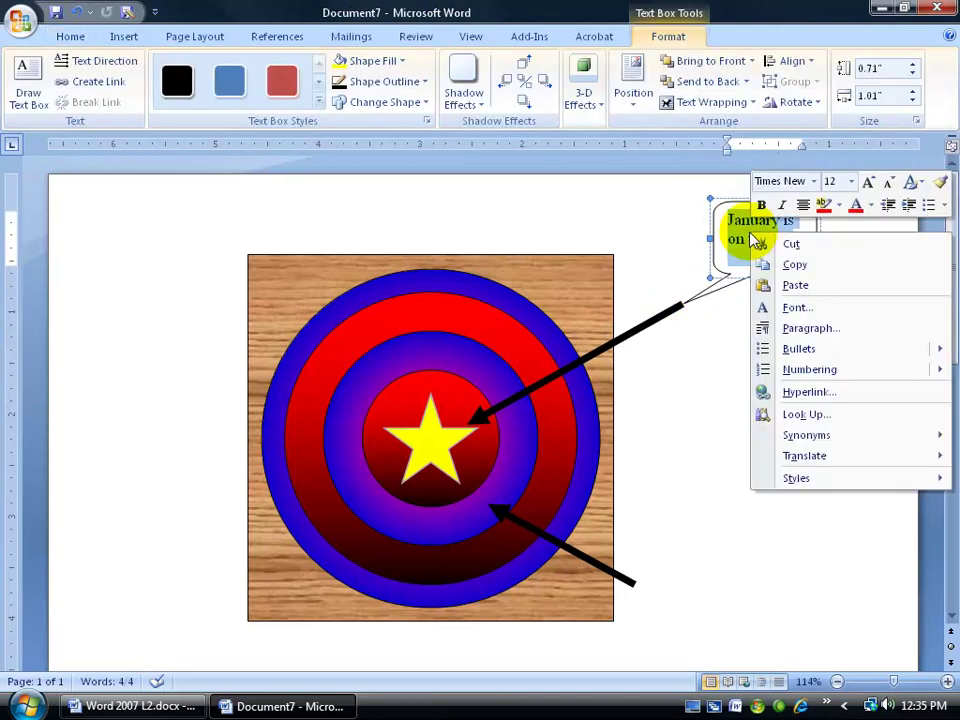
{"action": "left_click", "coordinate": [868, 206]}
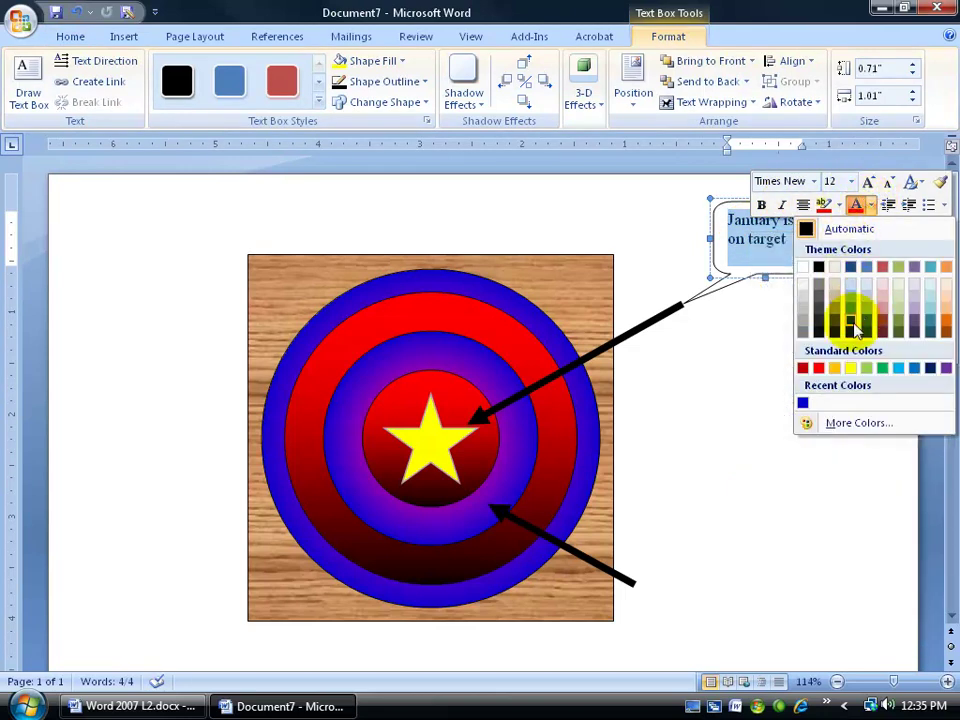
{"action": "left_click", "coordinate": [800, 403]}
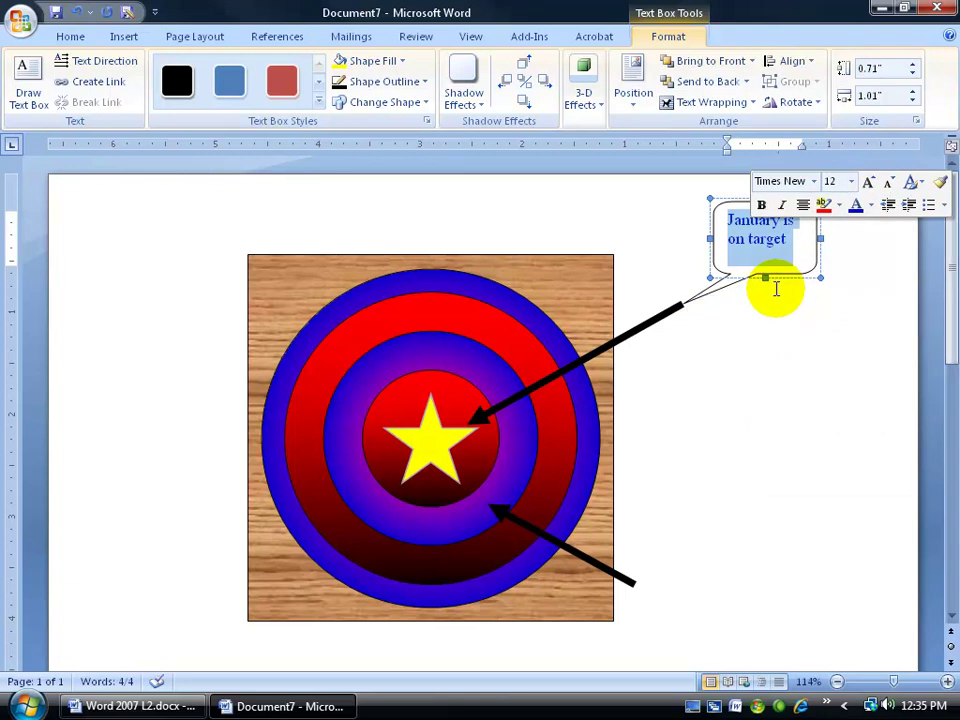
{"action": "left_click", "coordinate": [774, 297]}
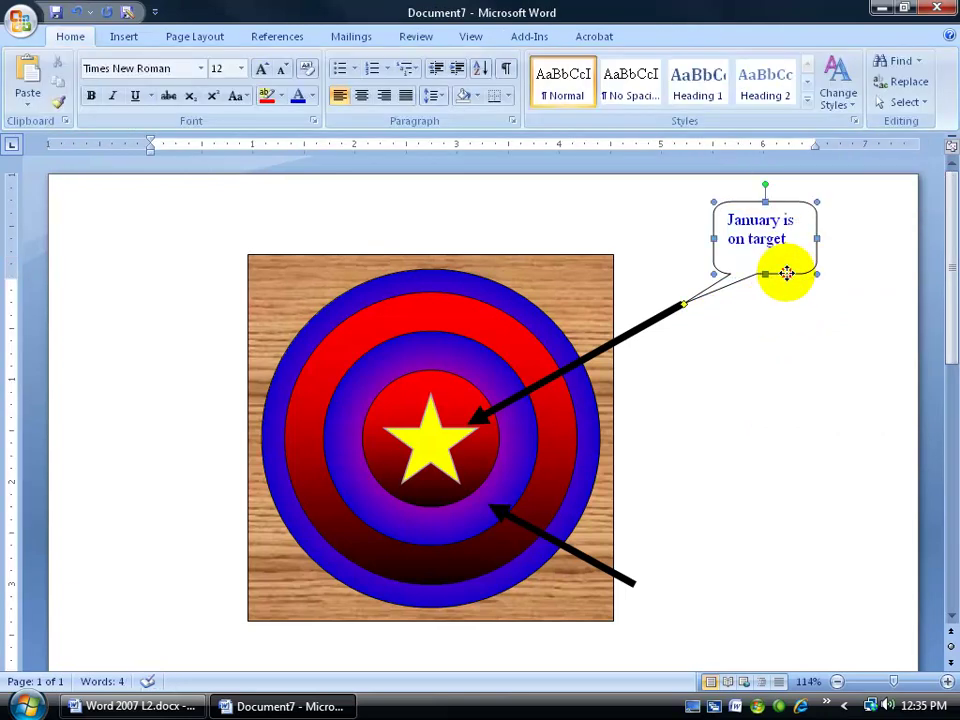
- Apply the light green diagonal gradient text box style to the January callout
{"action": "left_click", "coordinate": [787, 277]}
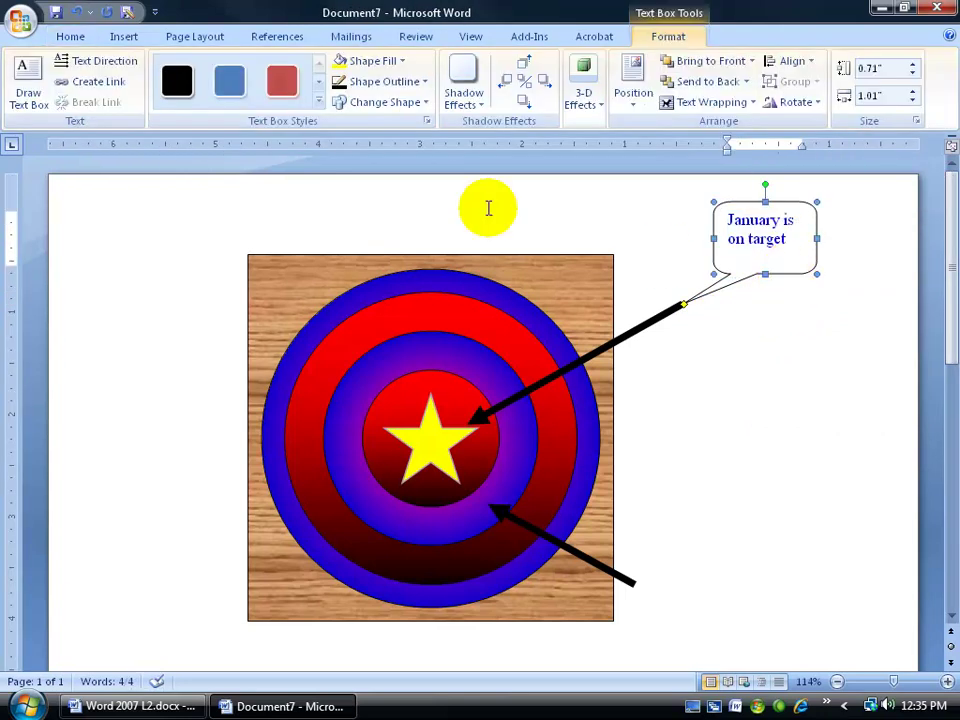
{"action": "left_click", "coordinate": [318, 101]}
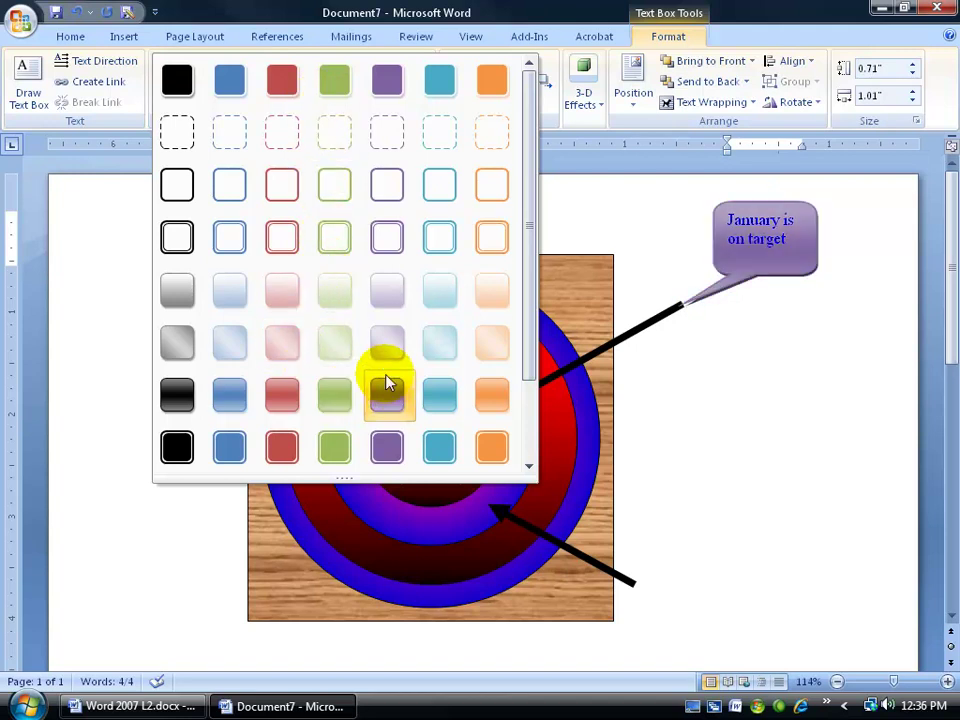
{"action": "left_click", "coordinate": [340, 337]}
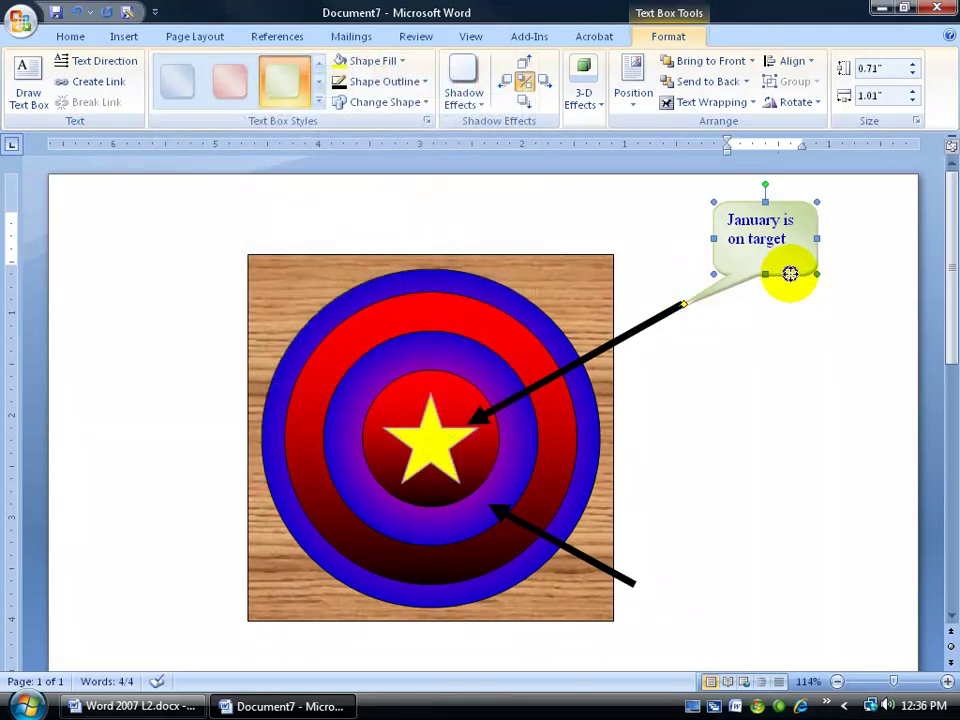
- Fill the January callout with the Yosemite Valley picture from the Sample Pictures folder
{"action": "right_click", "coordinate": [790, 273]}
{"action": "left_click", "coordinate": [705, 481]}
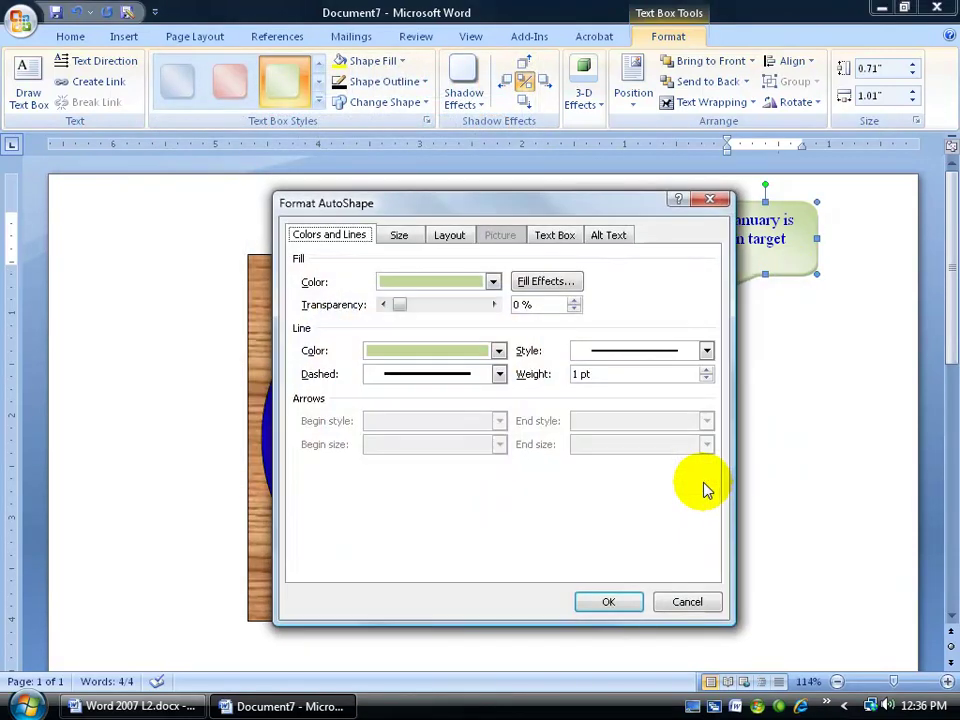
{"action": "left_click", "coordinate": [537, 284]}
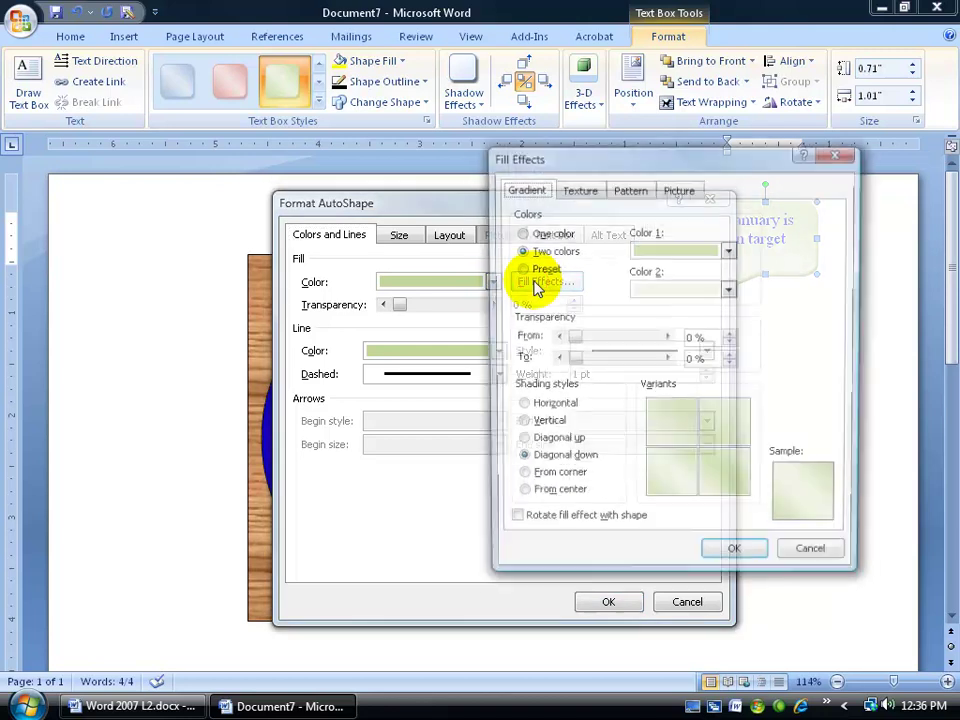
{"action": "left_click", "coordinate": [679, 190]}
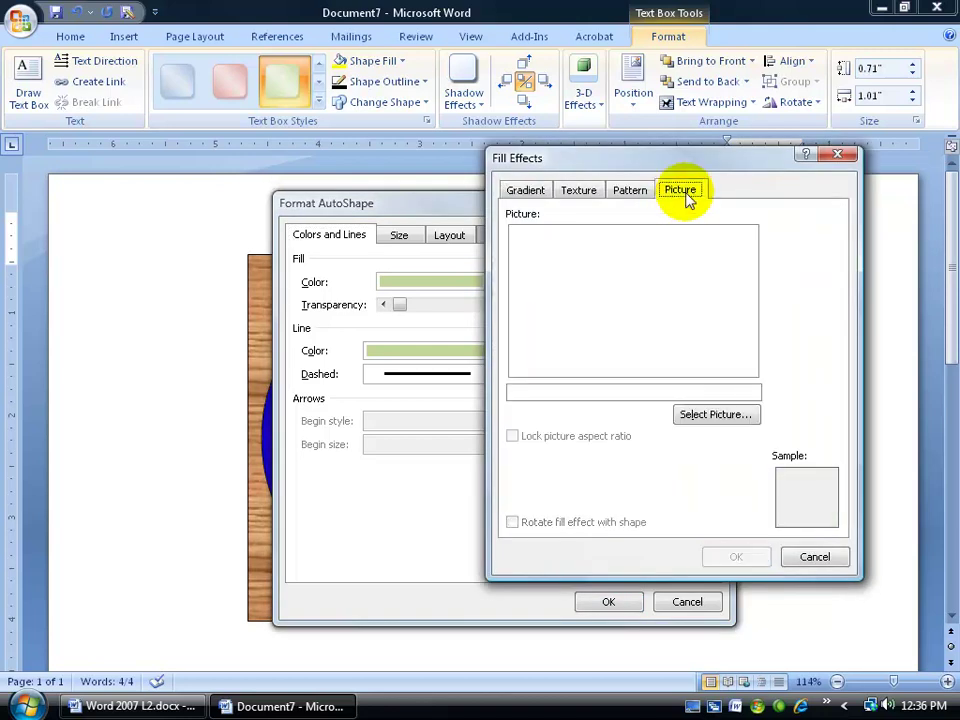
{"action": "left_click", "coordinate": [718, 414]}
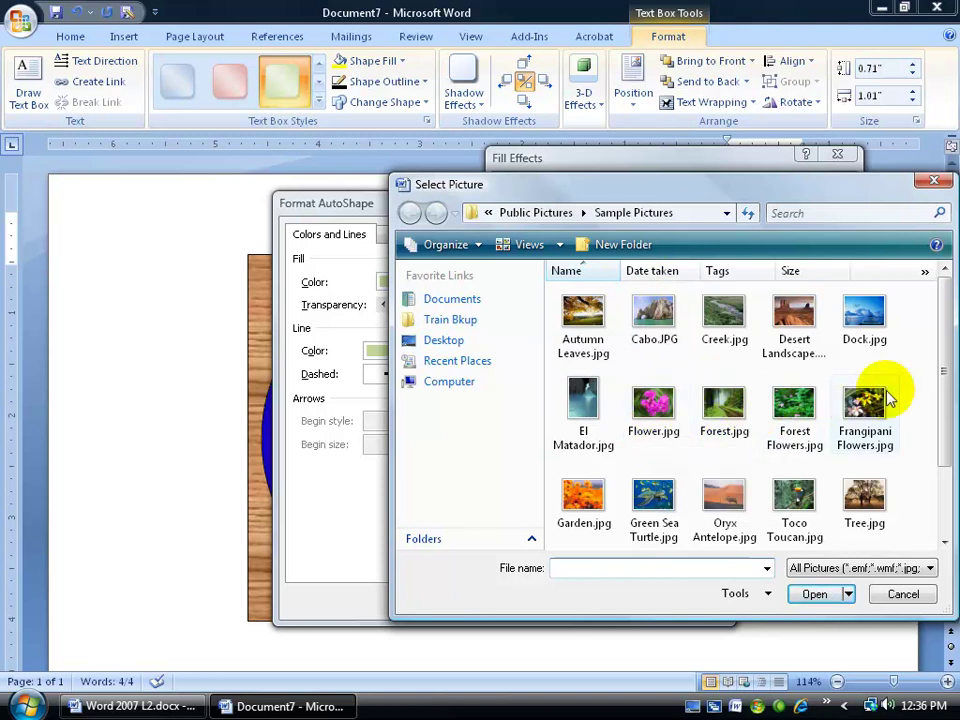
{"action": "scroll", "coordinate": [942, 424], "scroll_direction": "down", "scroll_amount": 2}
{"action": "left_click_drag", "start_coordinate": [942, 424], "coordinate": [943, 407]}
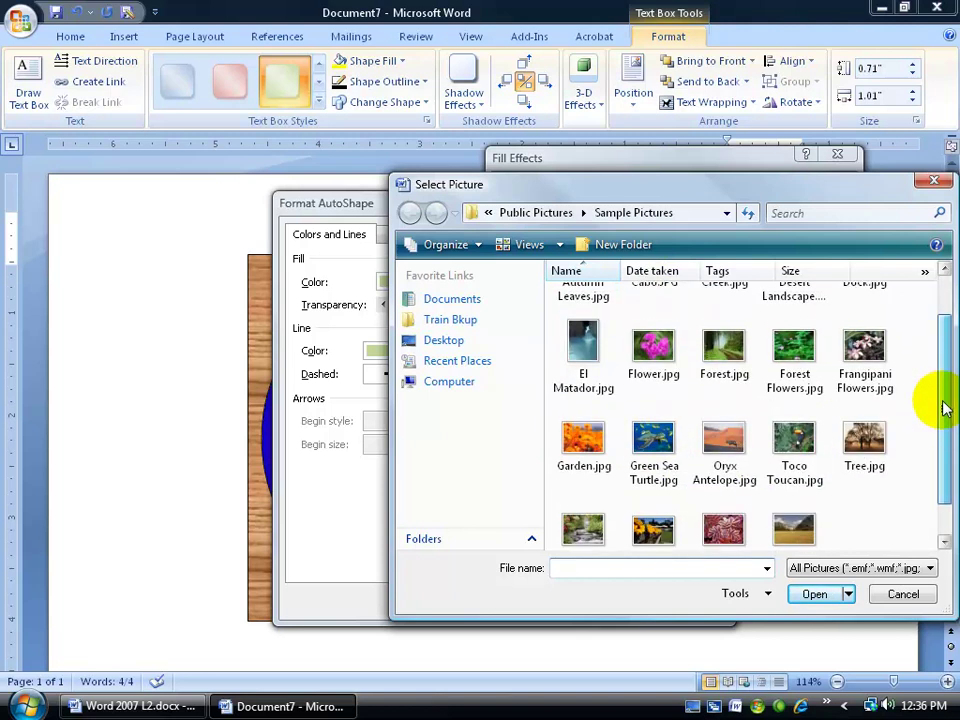
{"action": "double_click", "coordinate": [795, 530]}
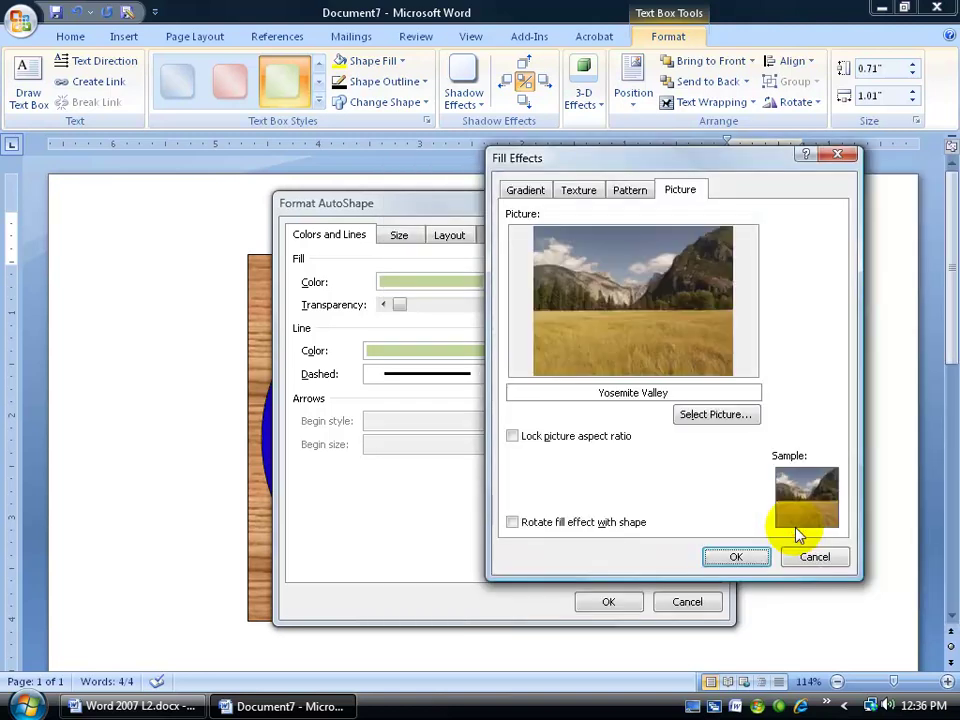
{"action": "left_click", "coordinate": [733, 556]}
{"action": "left_click", "coordinate": [609, 602]}
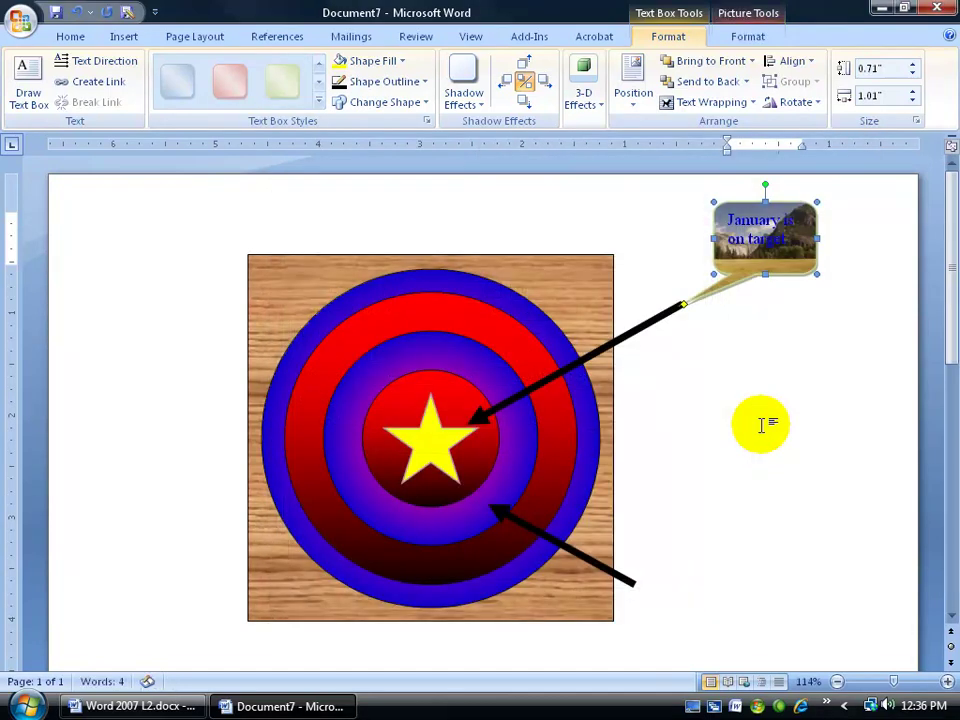
- Change the color of the "January is on target" text to white
{"action": "left_click", "coordinate": [761, 422]}
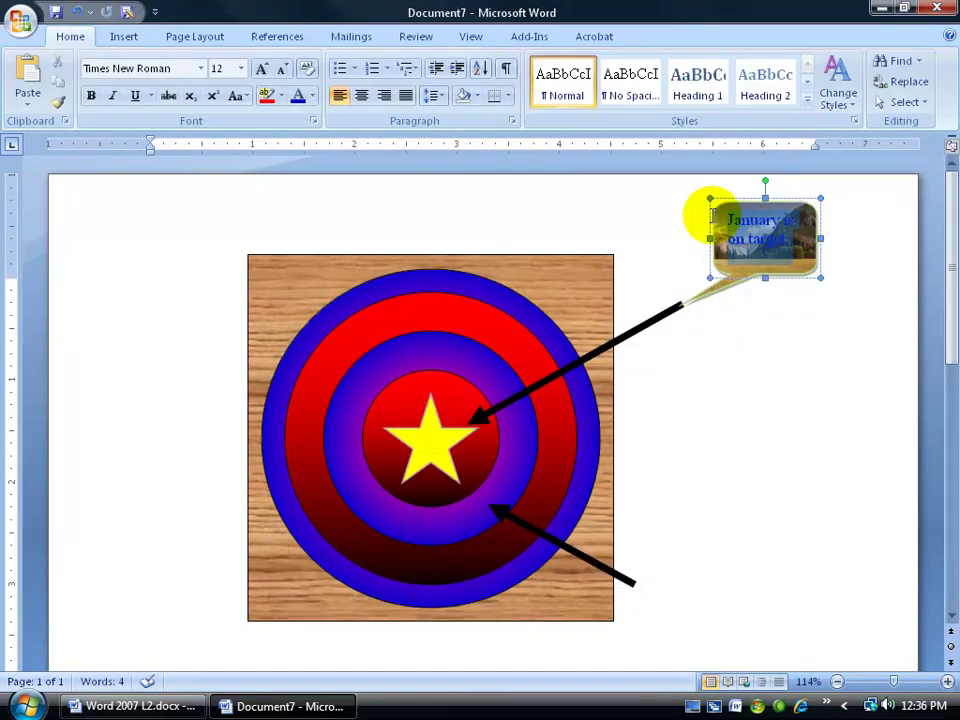
{"action": "double_click", "coordinate": [713, 225]}
{"action": "right_click", "coordinate": [752, 240]}
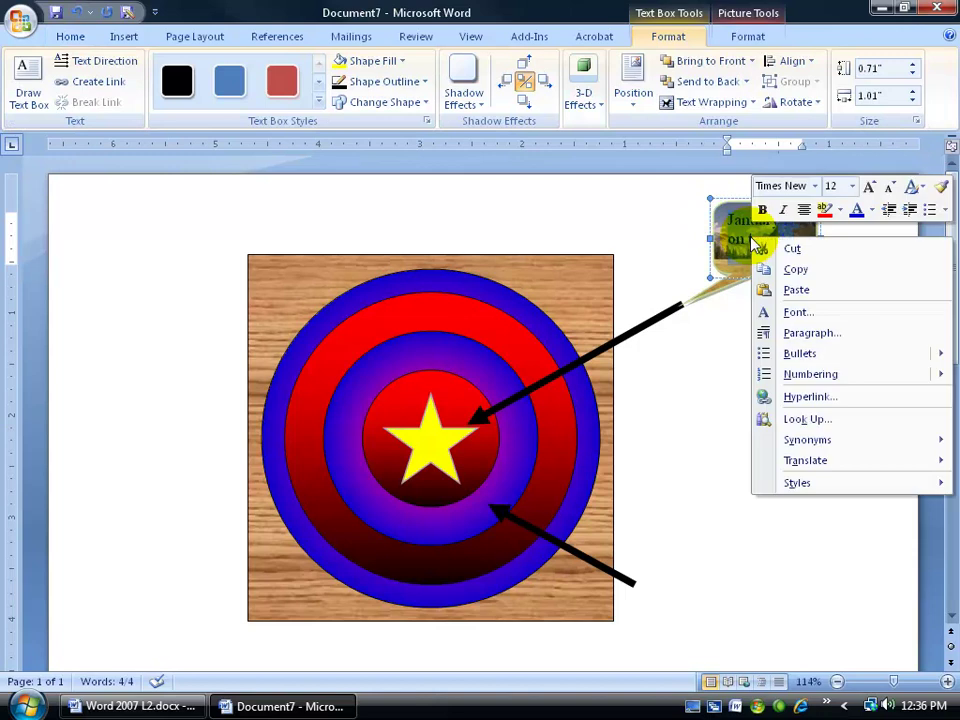
{"action": "left_click", "coordinate": [866, 209]}
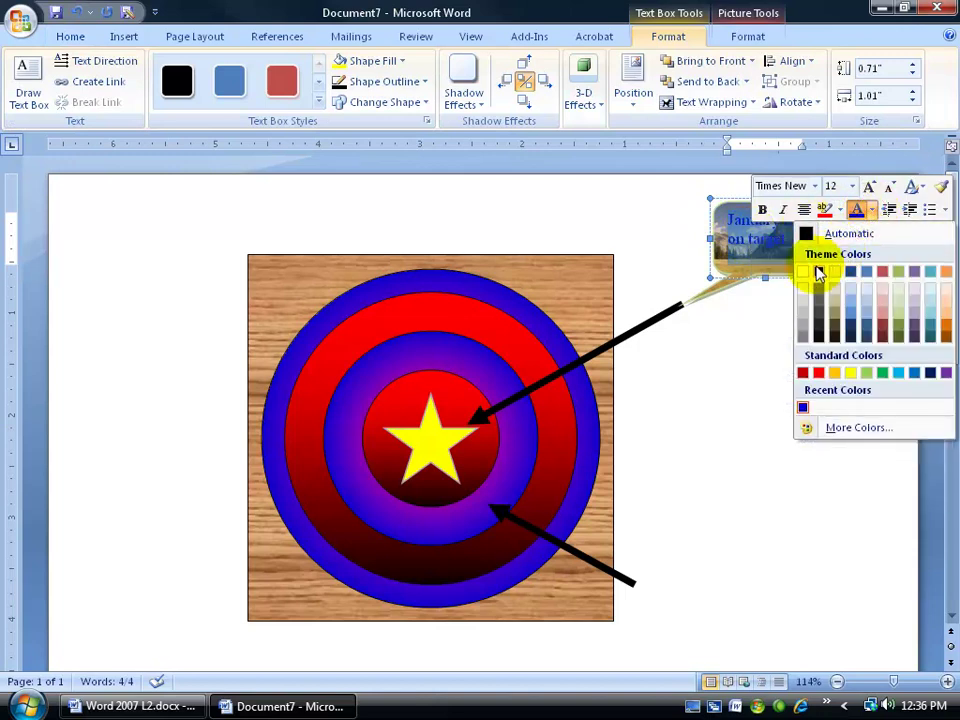
{"action": "left_click", "coordinate": [804, 271]}
{"action": "left_click", "coordinate": [752, 357]}
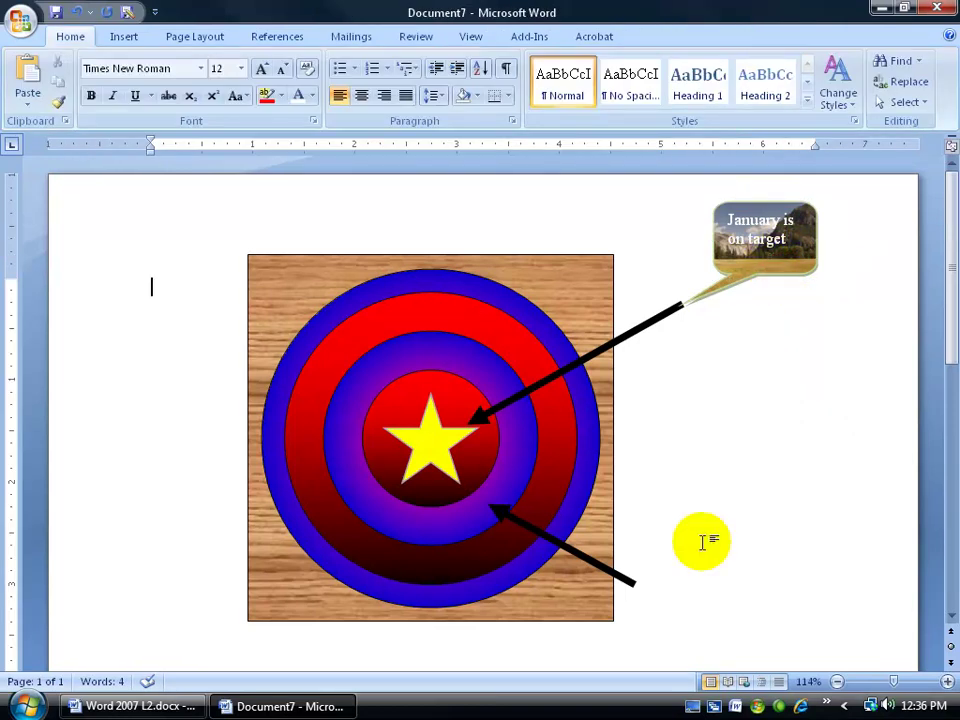
- Duplicate the January callout and place the copy so its pointer touches the lower arrow's tail
{"action": "left_click", "coordinate": [761, 273]}
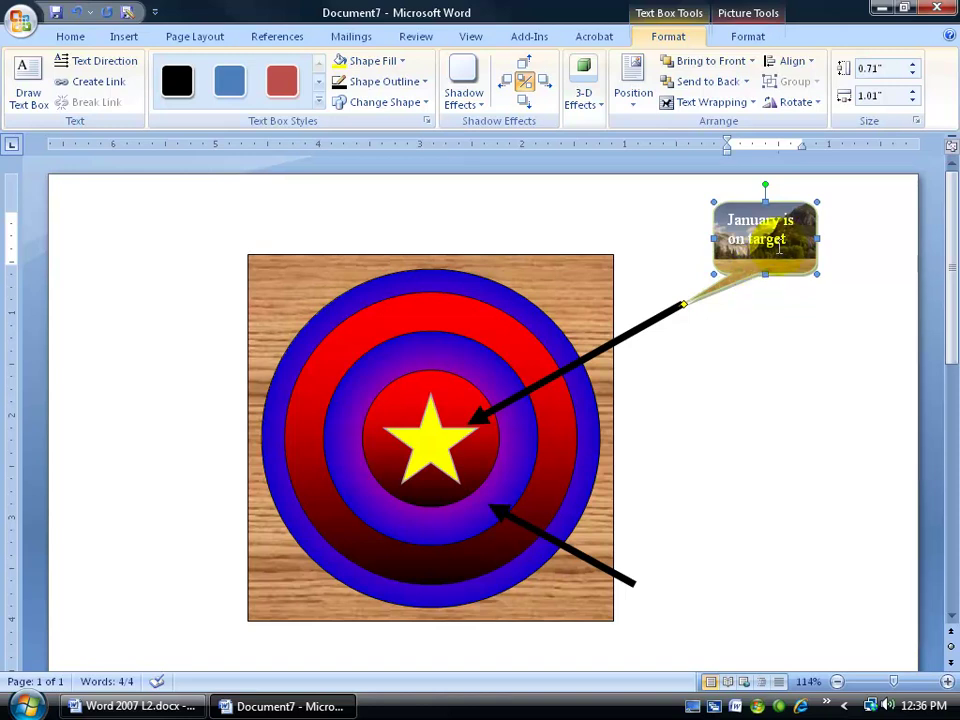
{"action": "left_click", "coordinate": [689, 465]}
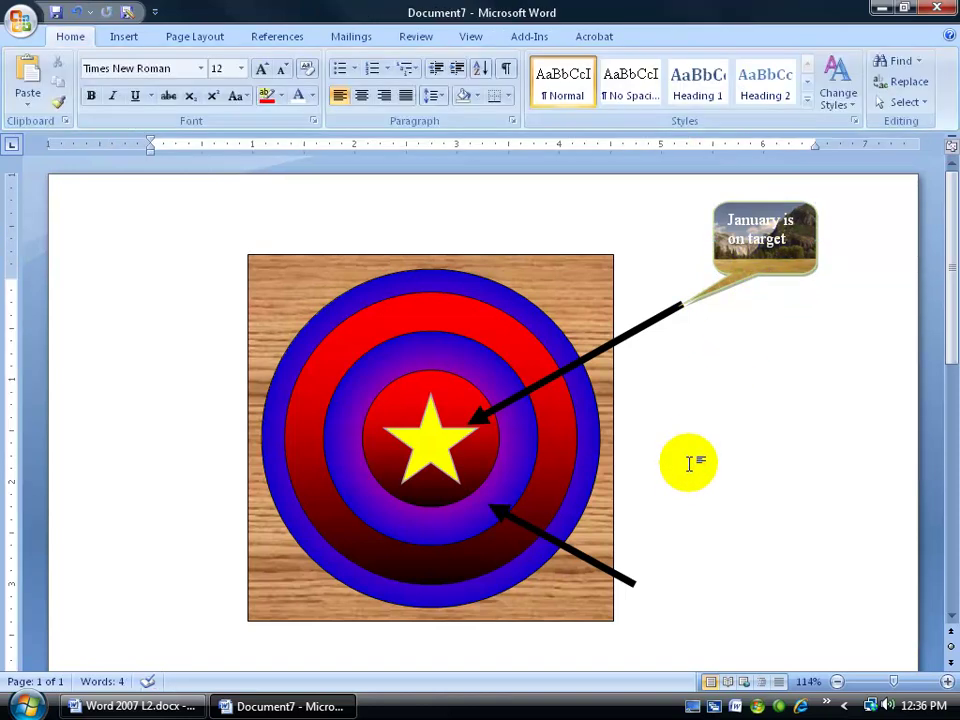
{"action": "key", "text": "ctrl+v"}
{"action": "left_click_drag", "start_coordinate": [826, 290], "coordinate": [772, 538]}
{"action": "left_click_drag", "start_coordinate": [760, 485], "coordinate": [685, 510]}
- Change the copied callout's text to "February is on target" and make the callout slightly taller, keeping its pointer on the lower arrow's tail
{"action": "left_click", "coordinate": [738, 503]}
{"action": "type", "text": "Februa"}
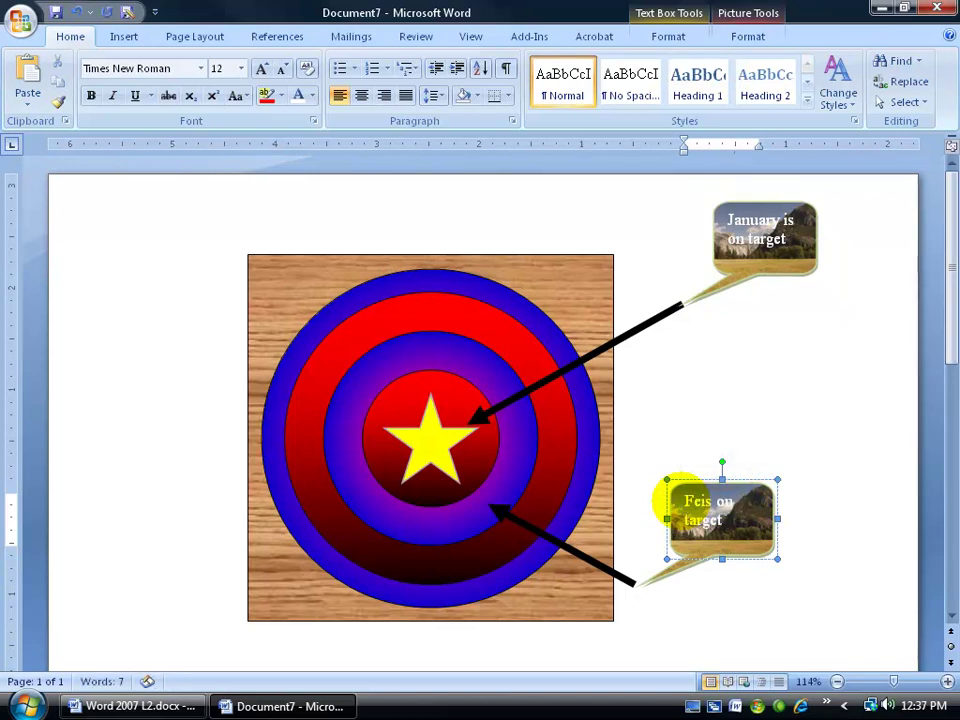
{"action": "key", "text": "Return"}
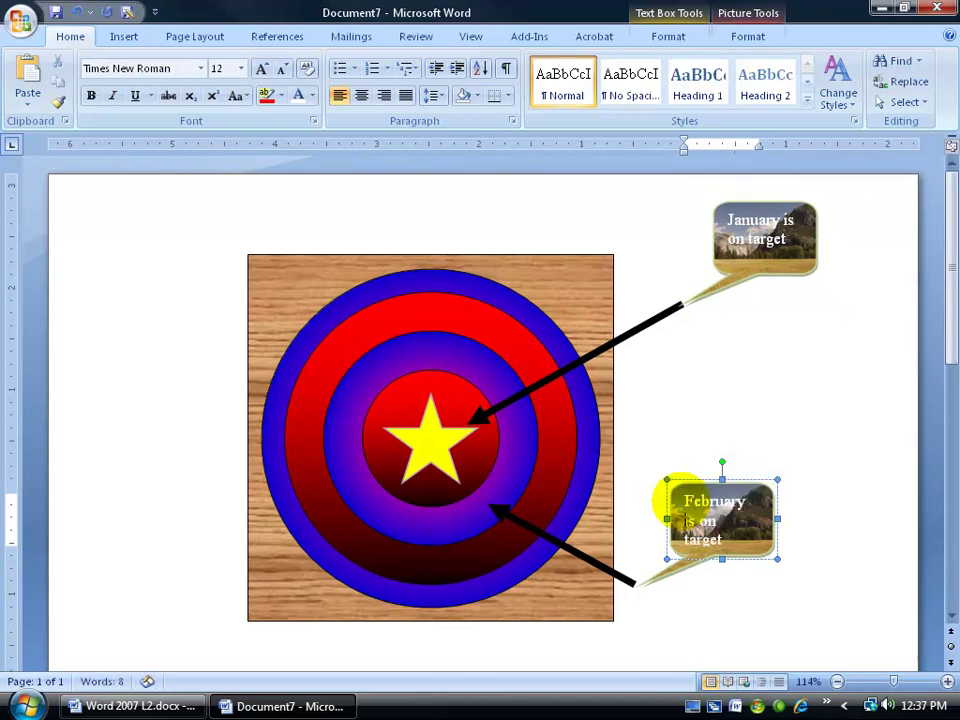
{"action": "left_click", "coordinate": [722, 562]}
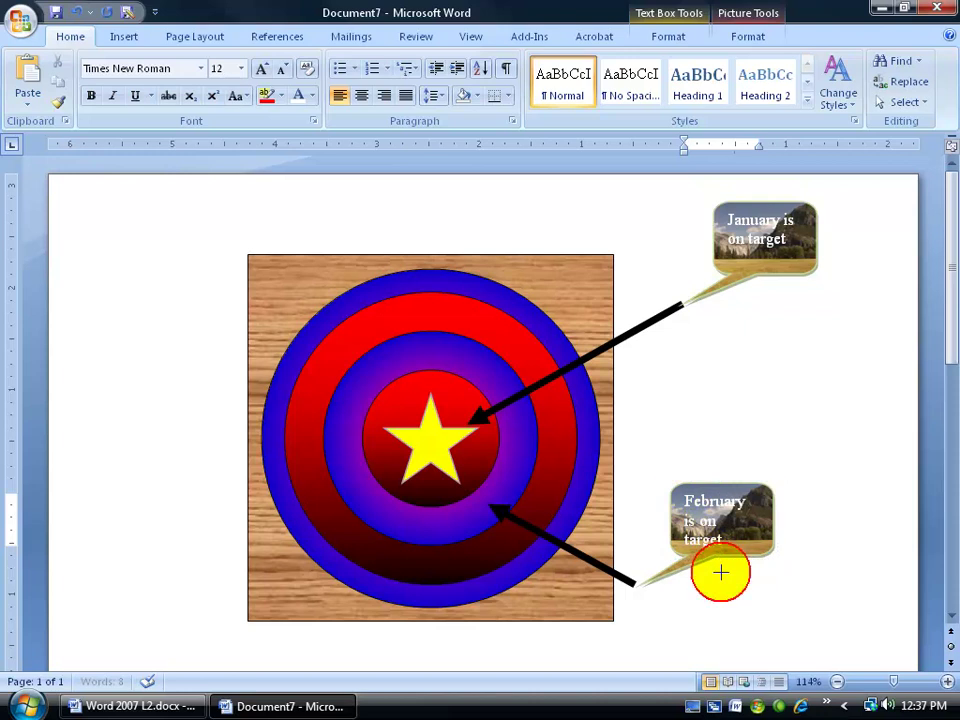
{"action": "left_click", "coordinate": [797, 558]}
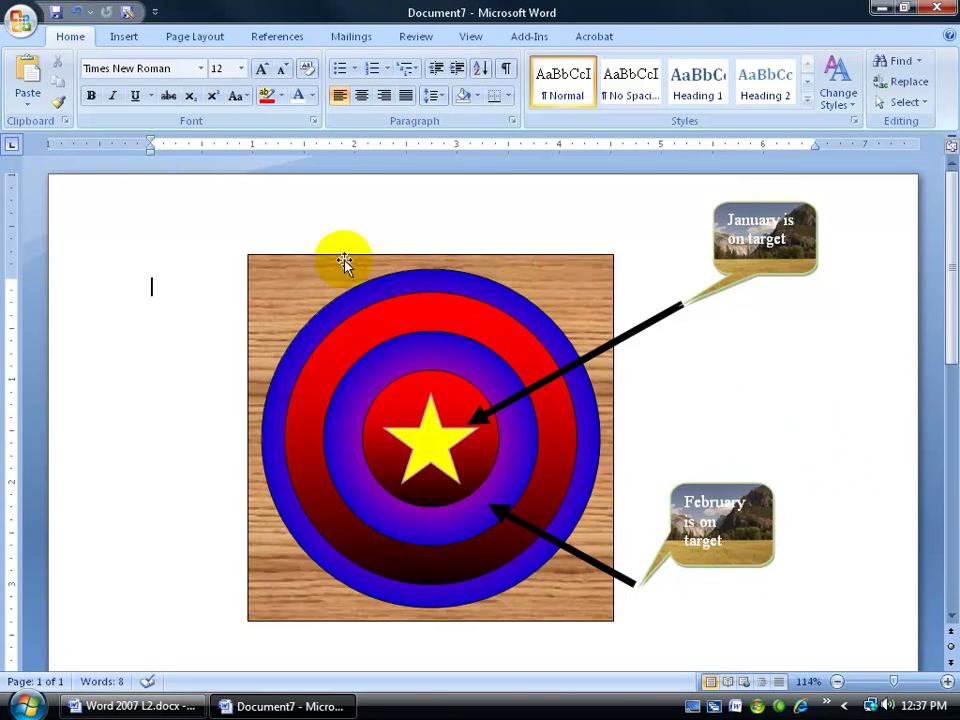
- Try moving the wood-textured square down on its own, and undo the move
{"action": "left_click_drag", "start_coordinate": [336, 266], "coordinate": [322, 354]}
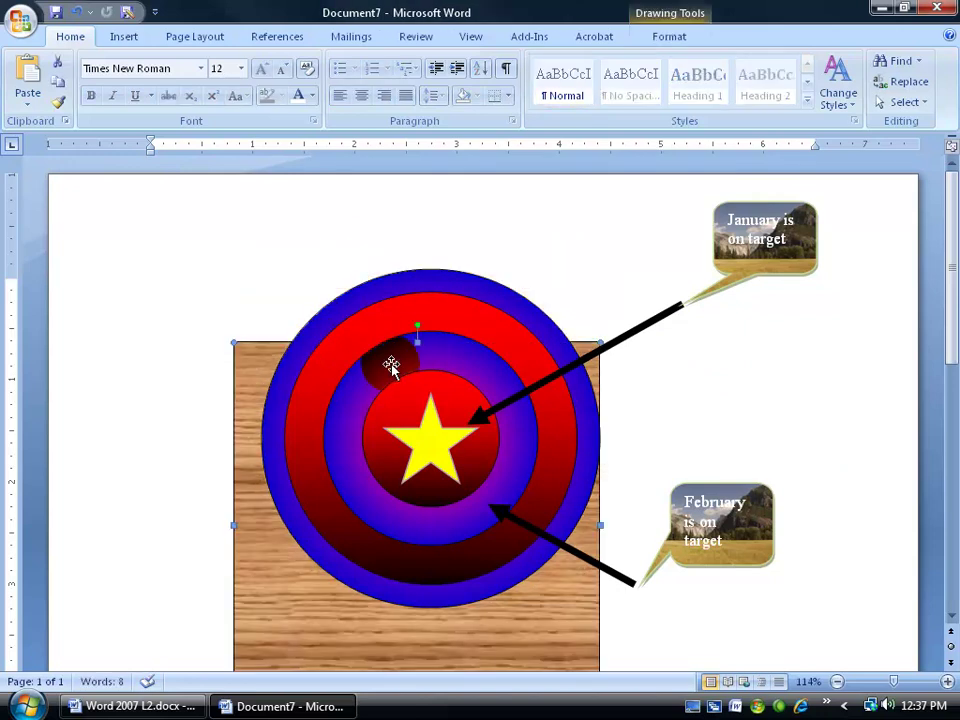
{"action": "left_click", "coordinate": [76, 12]}
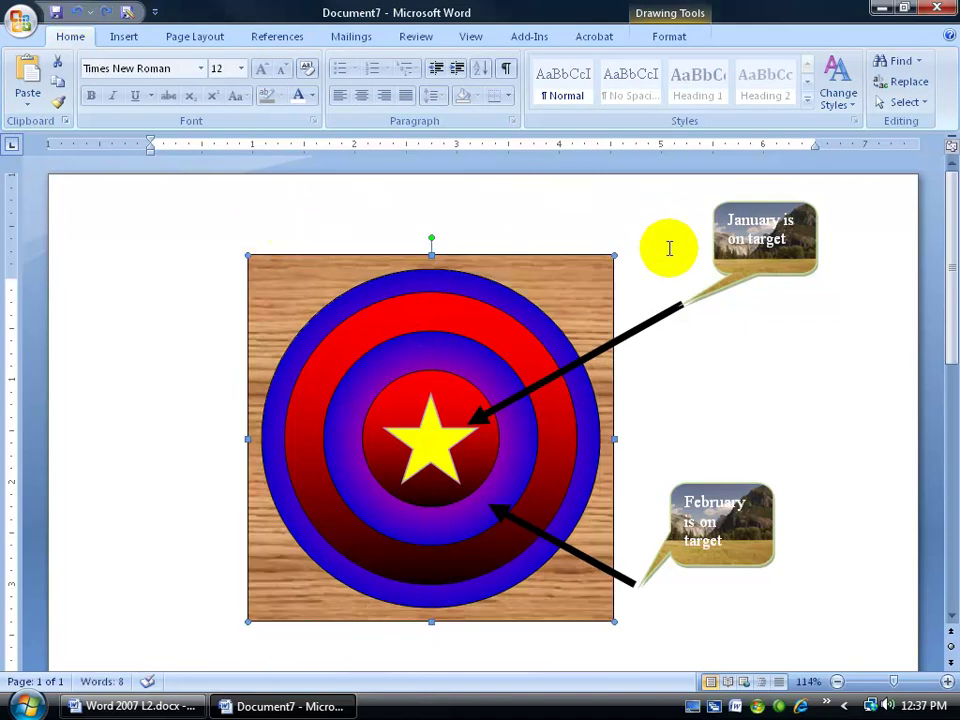
{"action": "left_click", "coordinate": [766, 232]}
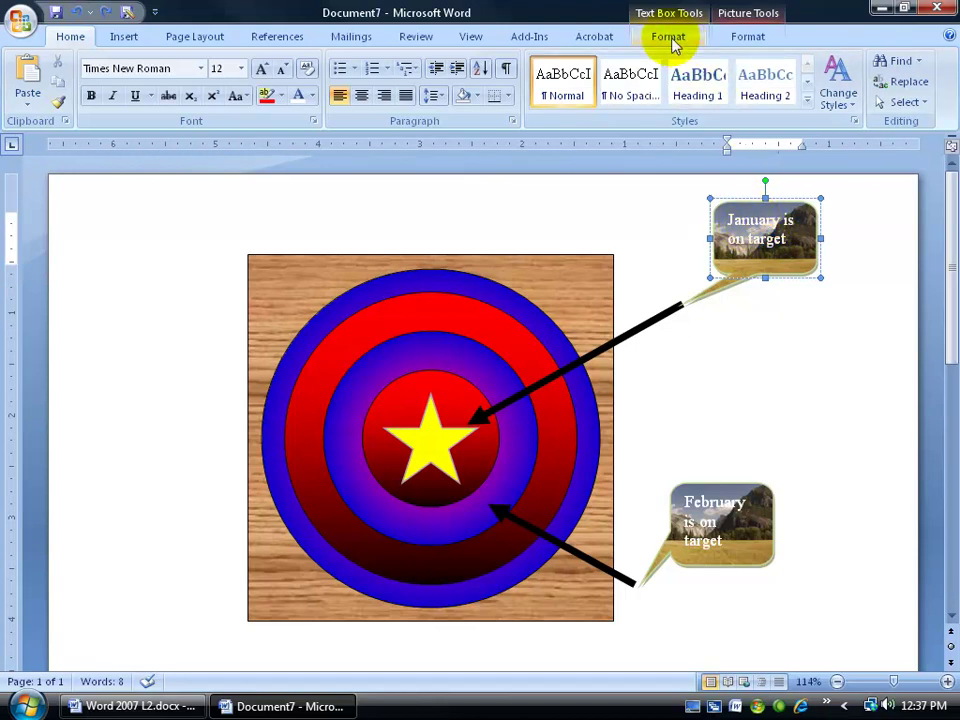
{"action": "left_click", "coordinate": [752, 37]}
{"action": "left_click", "coordinate": [638, 253]}
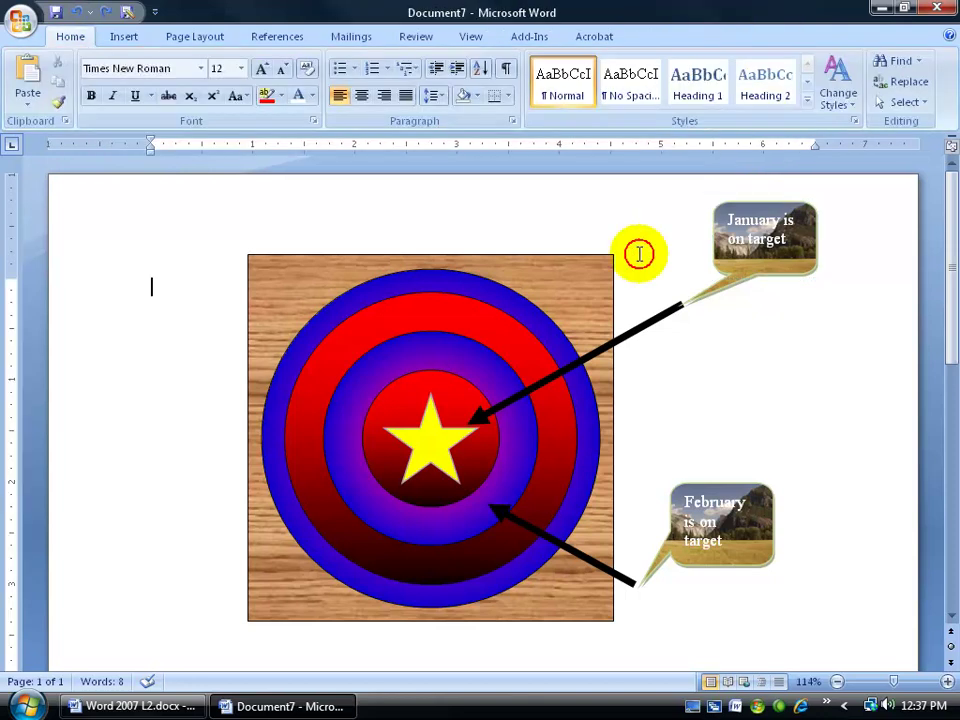
- Select the wood-textured square, all the circles, the star, both arrows and both callouts together
{"action": "left_click", "coordinate": [355, 264]}
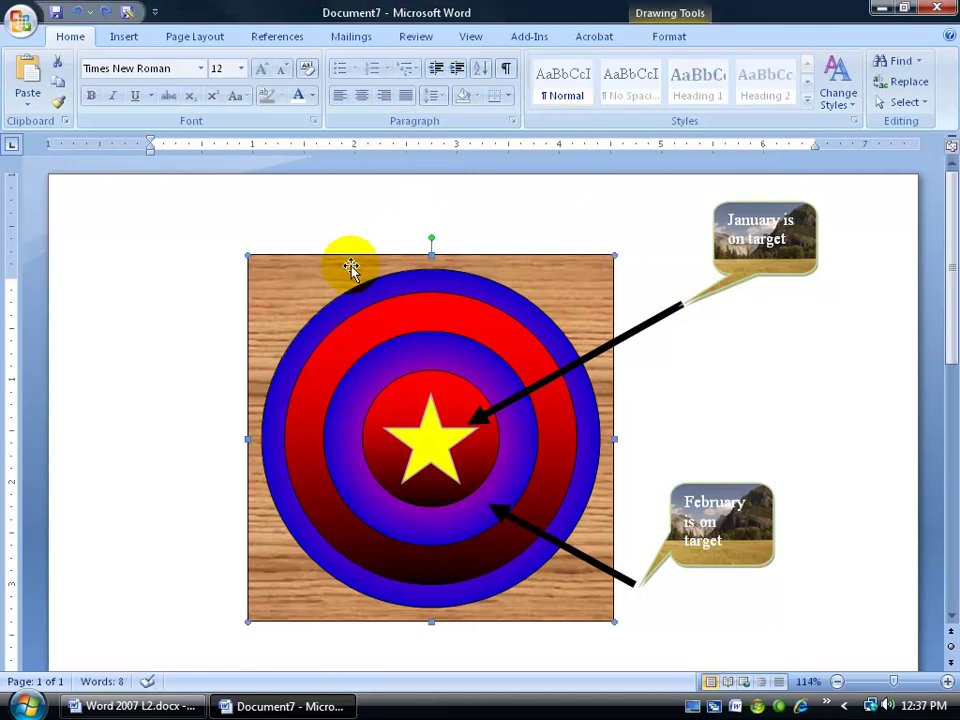
{"action": "left_click", "coordinate": [345, 266], "text": "shift"}
{"action": "left_click", "coordinate": [343, 267], "text": "shift"}
{"action": "left_click", "coordinate": [354, 300], "text": "shift"}
{"action": "left_click", "coordinate": [354, 315], "text": "shift"}
{"action": "left_click", "coordinate": [386, 360], "text": "shift"}
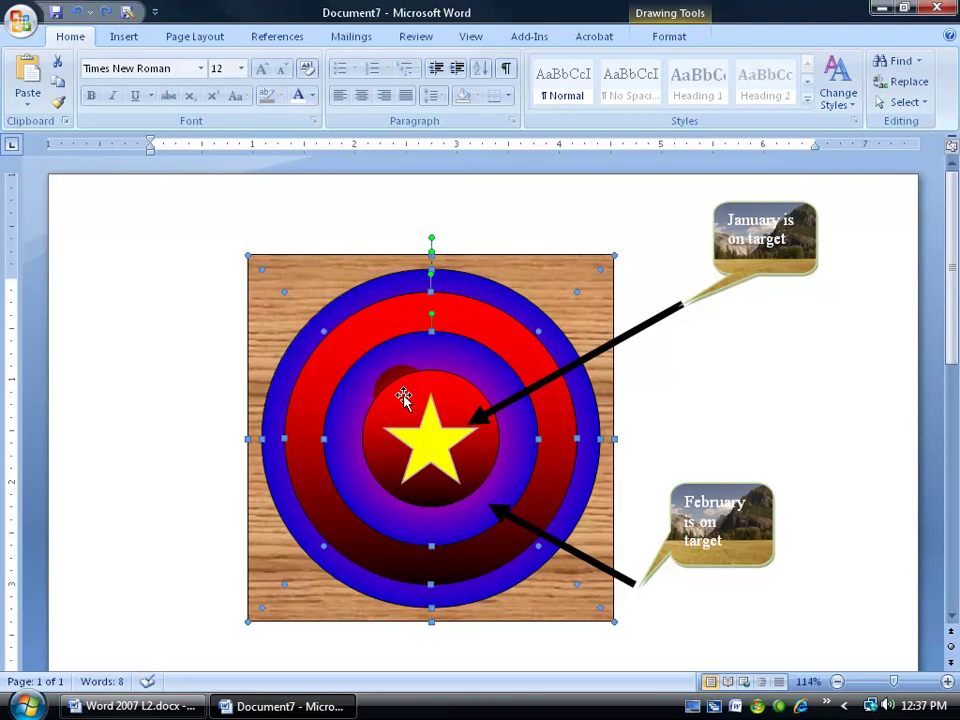
{"action": "left_click", "coordinate": [404, 396], "text": "shift"}
{"action": "left_click", "coordinate": [422, 428], "text": "shift"}
{"action": "left_click", "coordinate": [489, 415], "text": "shift"}
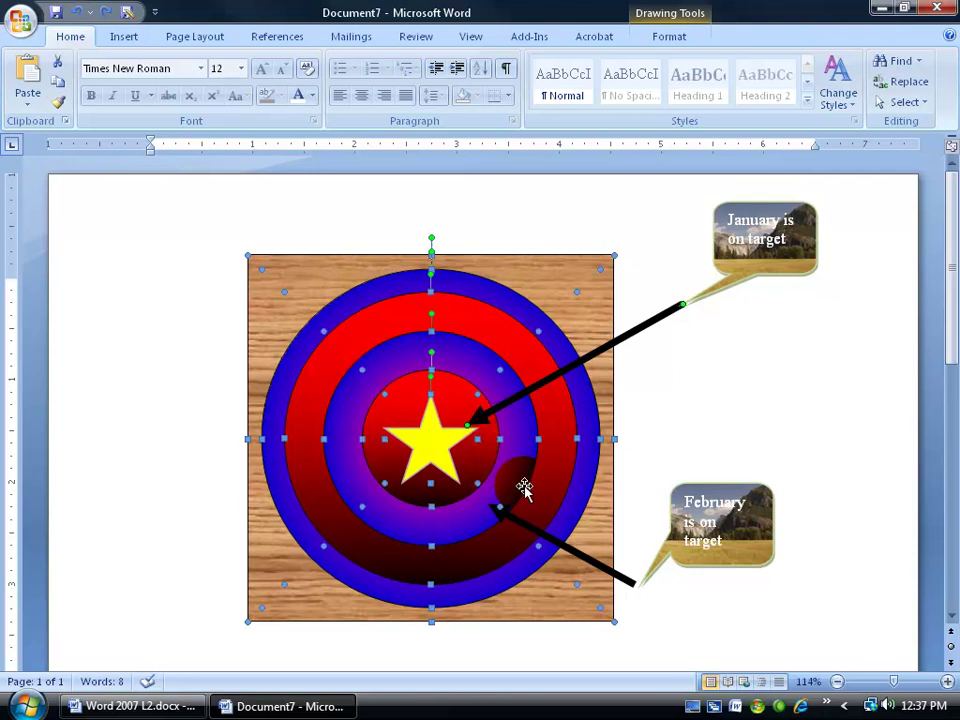
{"action": "left_click", "coordinate": [537, 529], "text": "shift"}
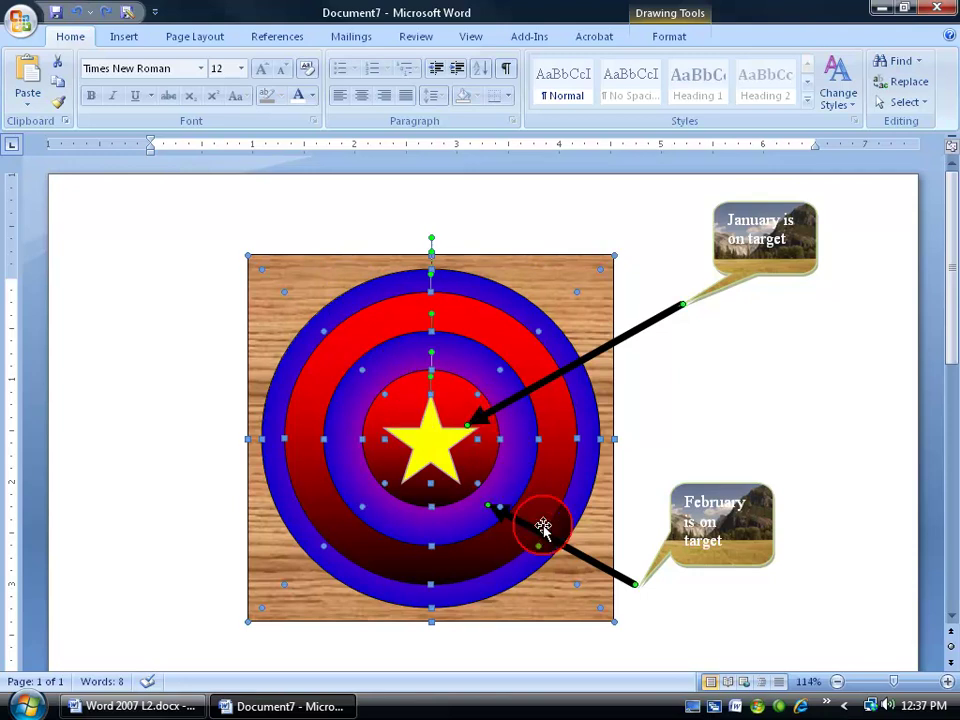
{"action": "left_click", "coordinate": [703, 483], "text": "shift"}
{"action": "left_click", "coordinate": [752, 272], "text": "shift"}
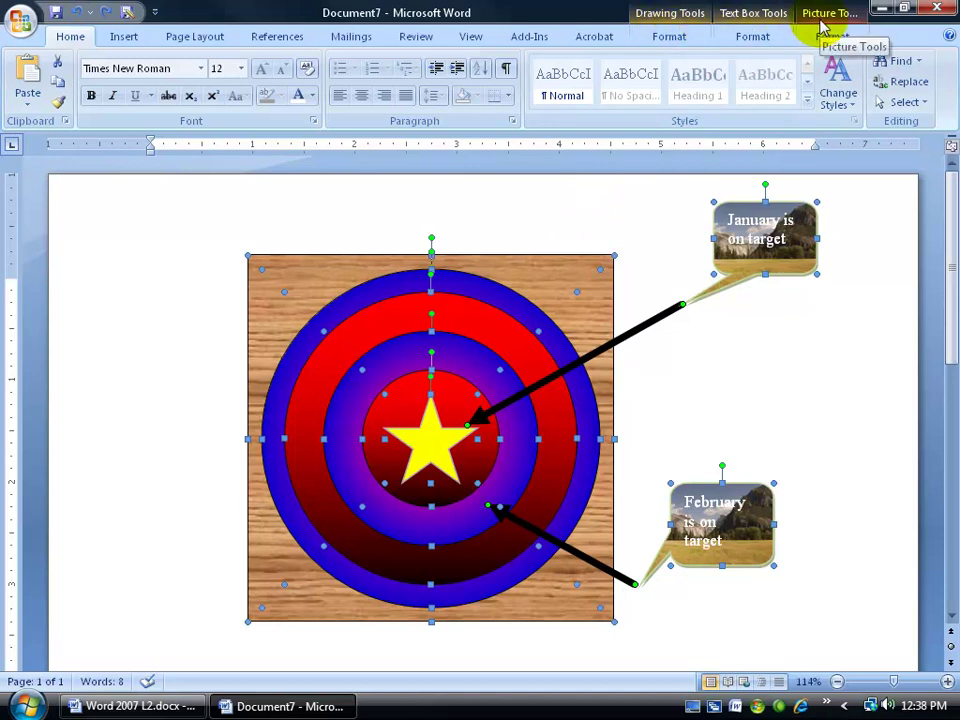
- Review the formatting commands offered for drawings, text boxes and pictures, and the grouping options for the selected shapes
{"action": "left_click", "coordinate": [668, 18]}
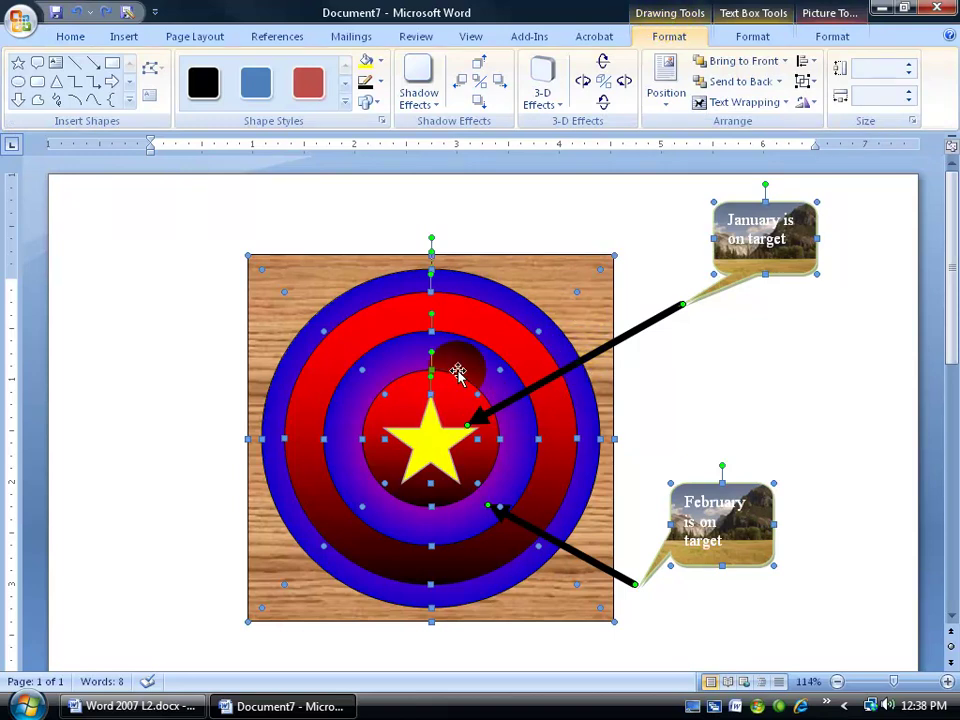
{"action": "left_click", "coordinate": [752, 36]}
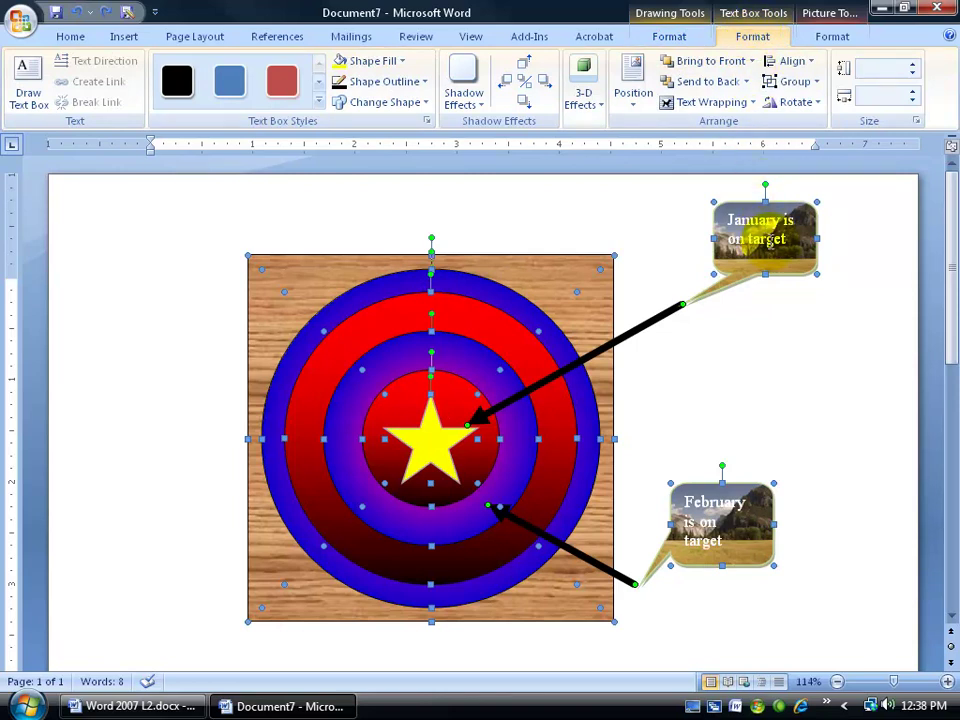
{"action": "left_click", "coordinate": [836, 40]}
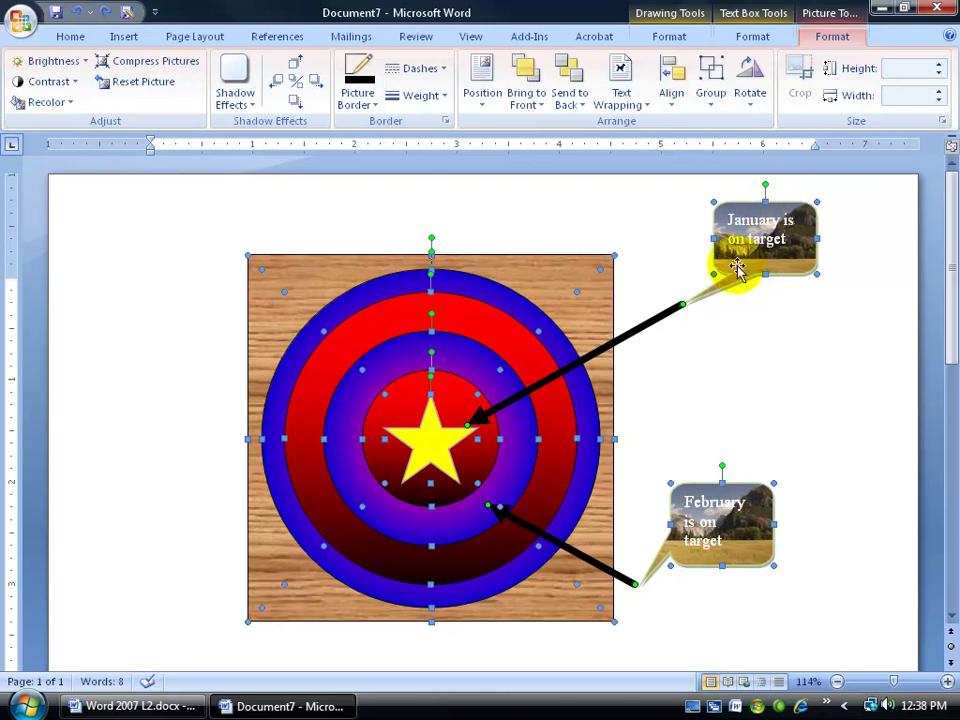
{"action": "right_click", "coordinate": [546, 290]}
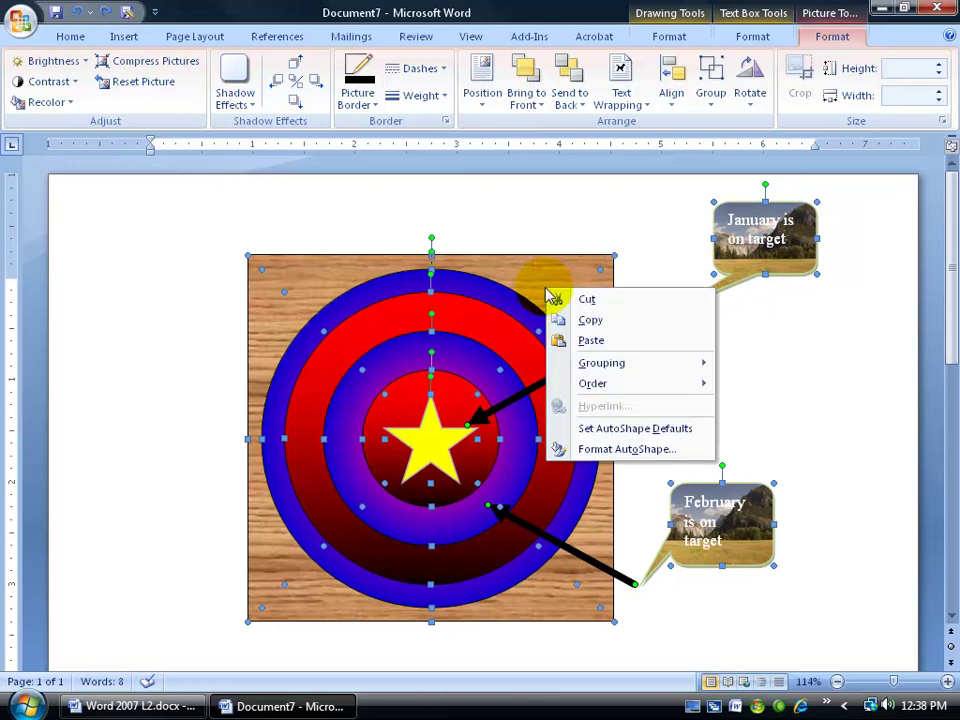
{"action": "mouse_move", "coordinate": [590, 363]}
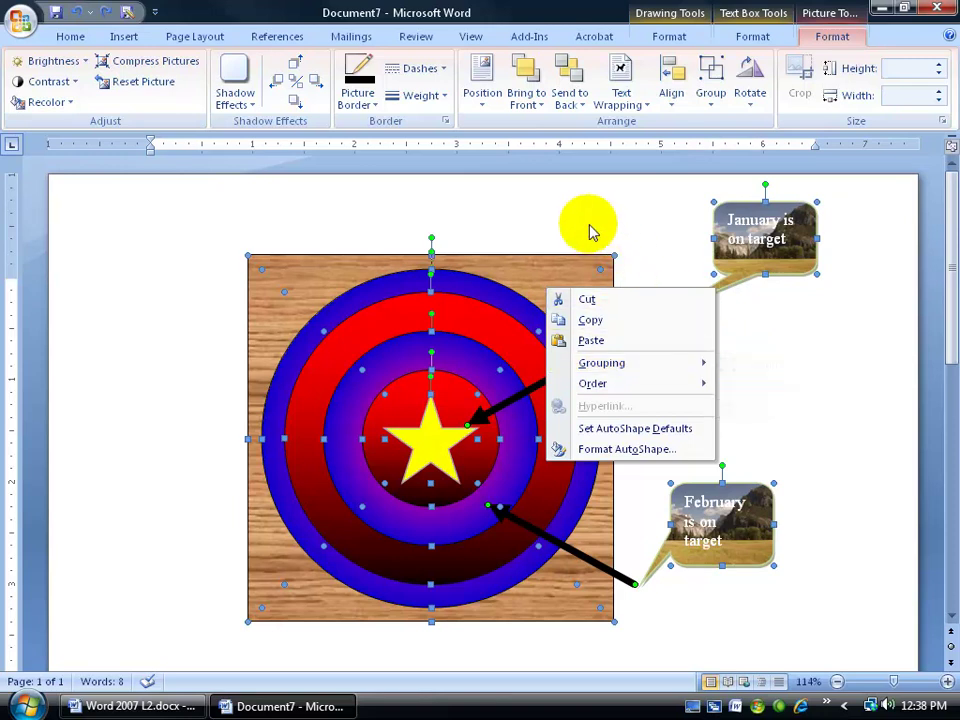
{"action": "left_click", "coordinate": [843, 37]}
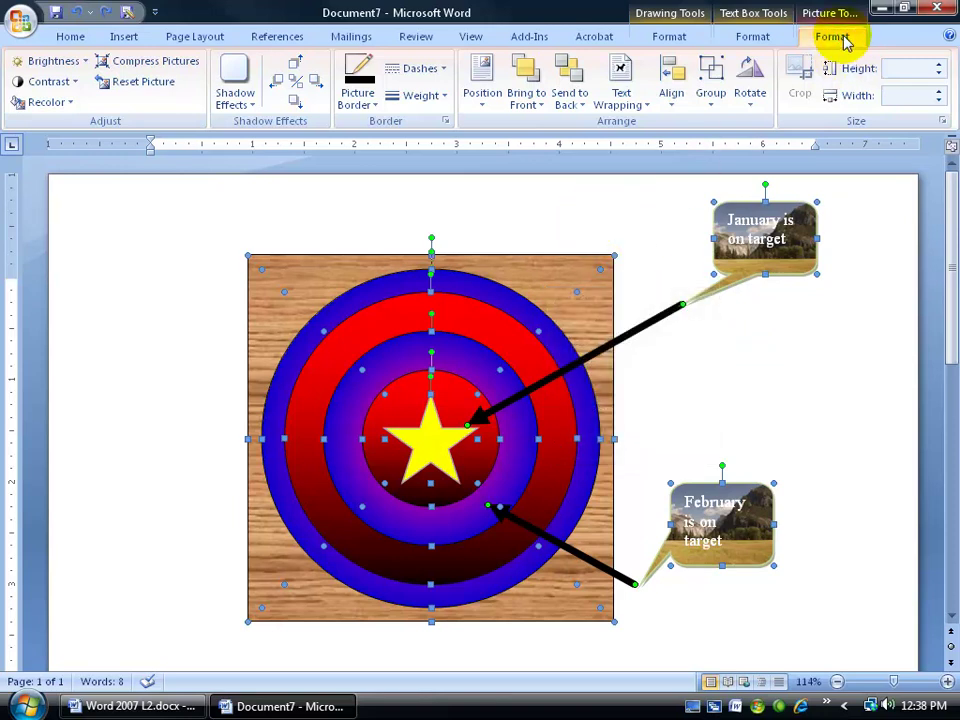
- Group all the selected shapes into a single object
{"action": "left_click", "coordinate": [718, 97]}
{"action": "left_click", "coordinate": [758, 36]}
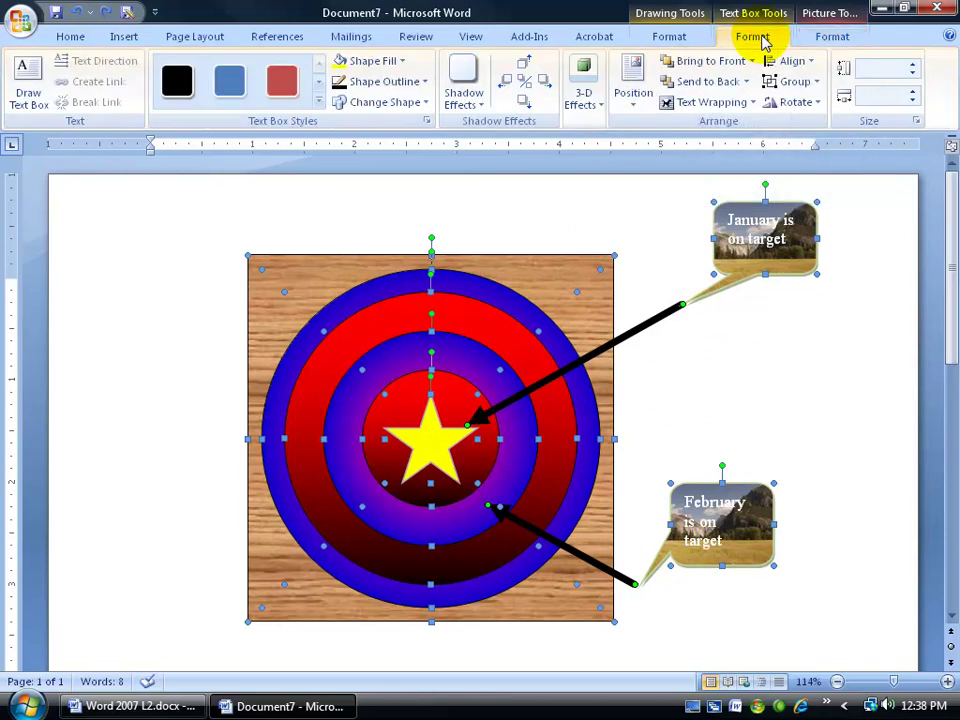
{"action": "left_click", "coordinate": [685, 36]}
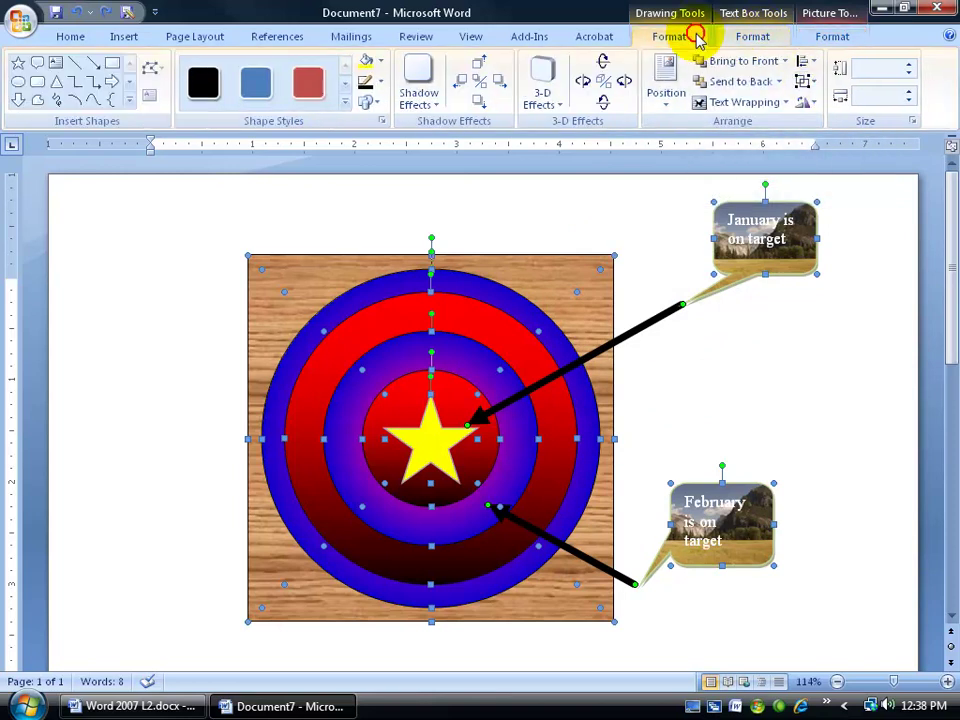
{"action": "left_click", "coordinate": [801, 80]}
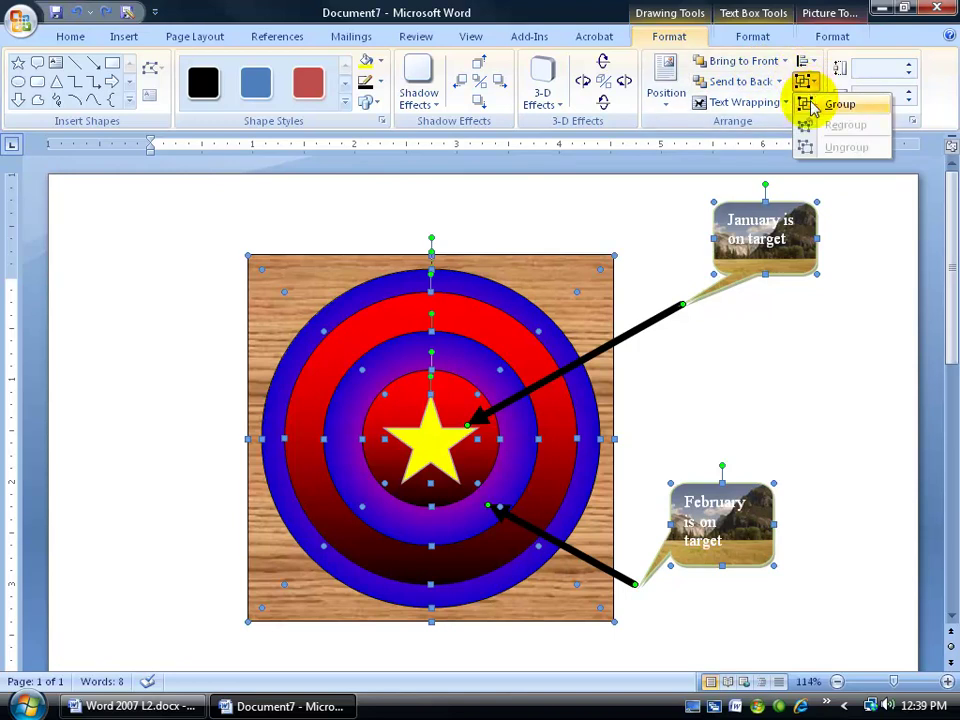
{"action": "left_click", "coordinate": [810, 102]}
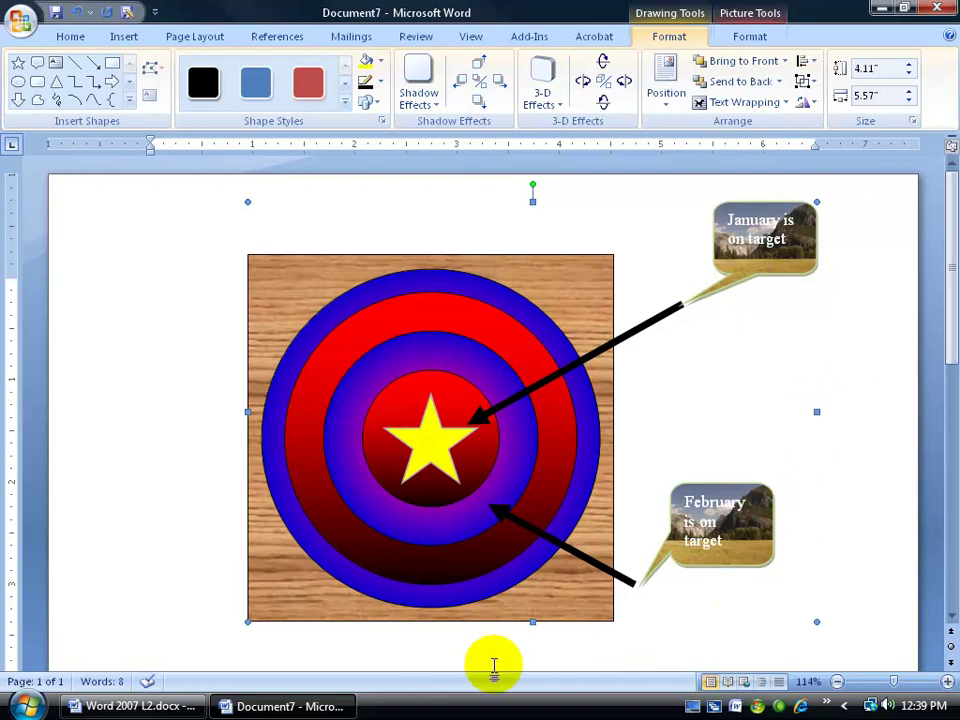
- Select individual shapes inside the group one after another, ending with the large outer blue circle
{"action": "left_click", "coordinate": [459, 524]}
{"action": "left_click", "coordinate": [428, 441]}
{"action": "left_click", "coordinate": [424, 354]}
{"action": "left_click", "coordinate": [458, 280]}
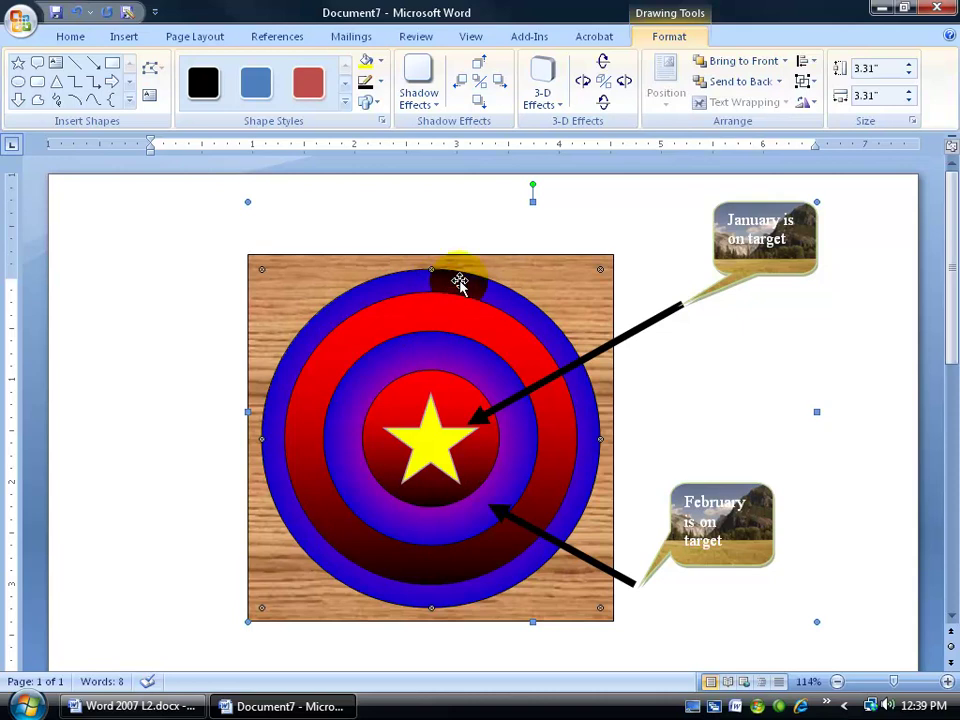
- Move the whole grouped target graphic straight down the page by a little over an inch, using the wood-textured square
{"action": "left_click", "coordinate": [230, 295]}
{"action": "left_click", "coordinate": [274, 283]}
{"action": "left_click_drag", "start_coordinate": [334, 268], "coordinate": [330, 390]}
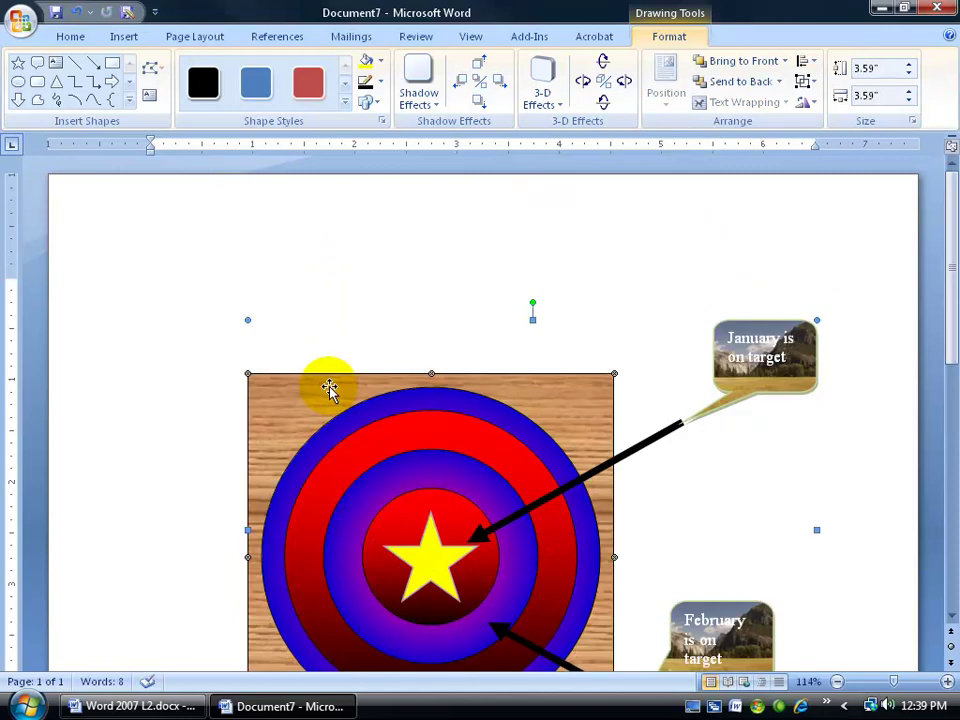
- Apply a perspective 3-D effect that recedes up and to the right to the wood-textured square within the group
{"action": "scroll", "coordinate": [335, 377], "scroll_direction": "down", "scroll_amount": 1}
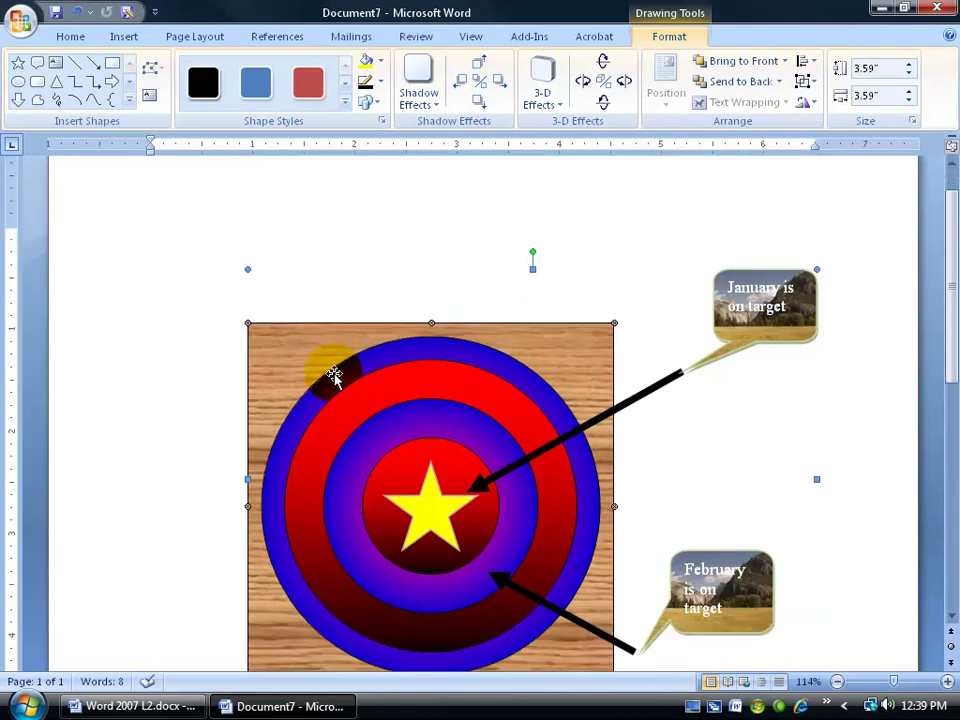
{"action": "scroll", "coordinate": [505, 360], "scroll_direction": "down", "scroll_amount": 1}
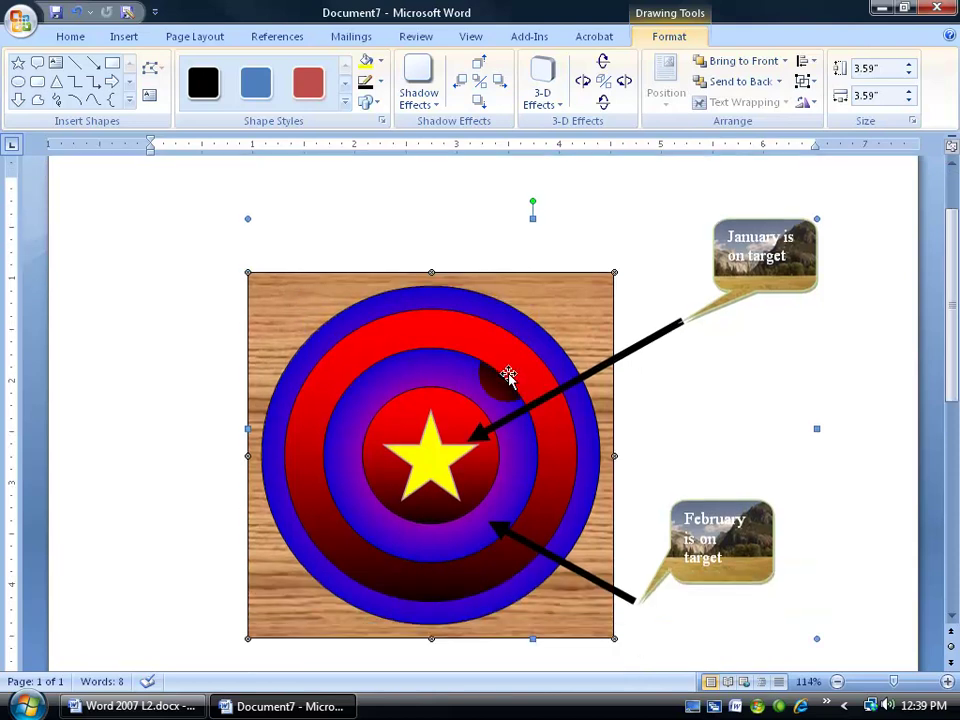
{"action": "left_click", "coordinate": [553, 100]}
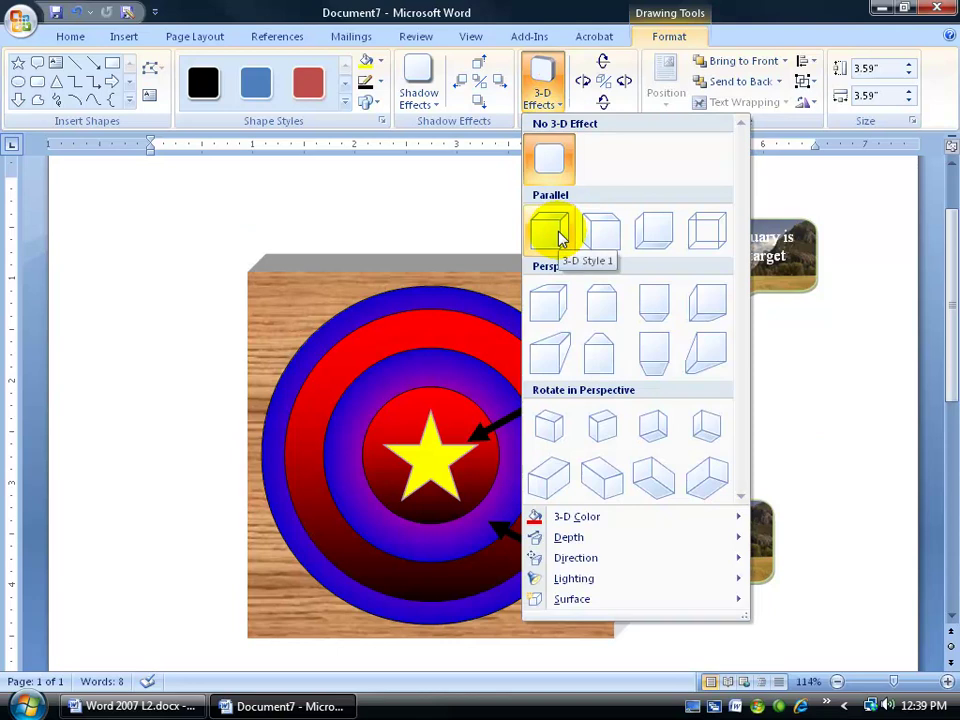
{"action": "left_click", "coordinate": [553, 347]}
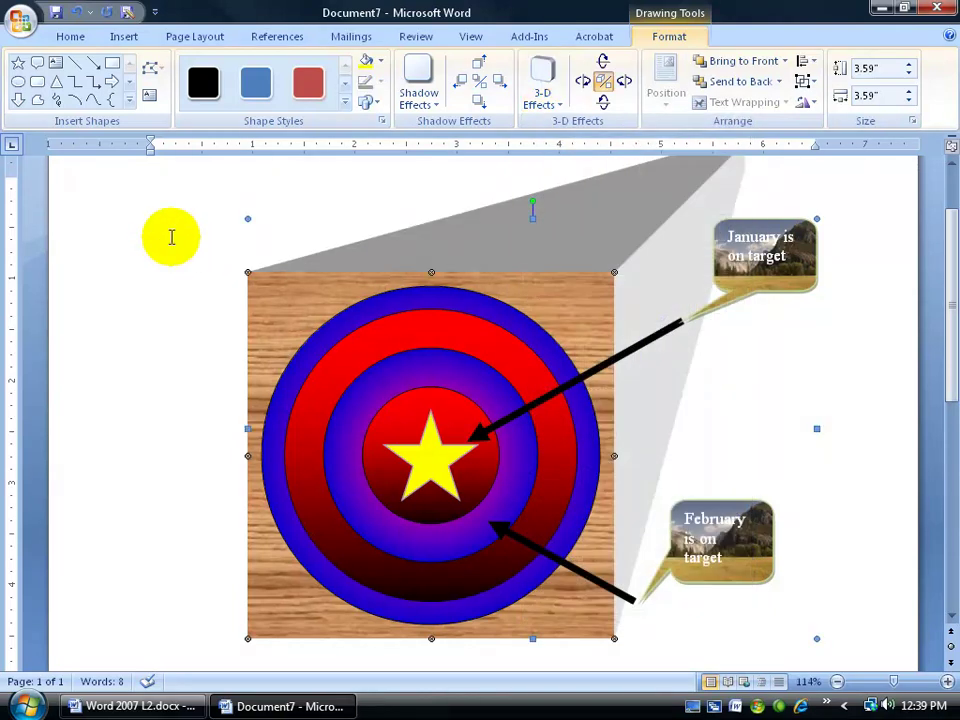
- Select the whole group and tilt its 3-D effect to the right twice
{"action": "left_click", "coordinate": [185, 243]}
{"action": "left_click", "coordinate": [585, 257]}
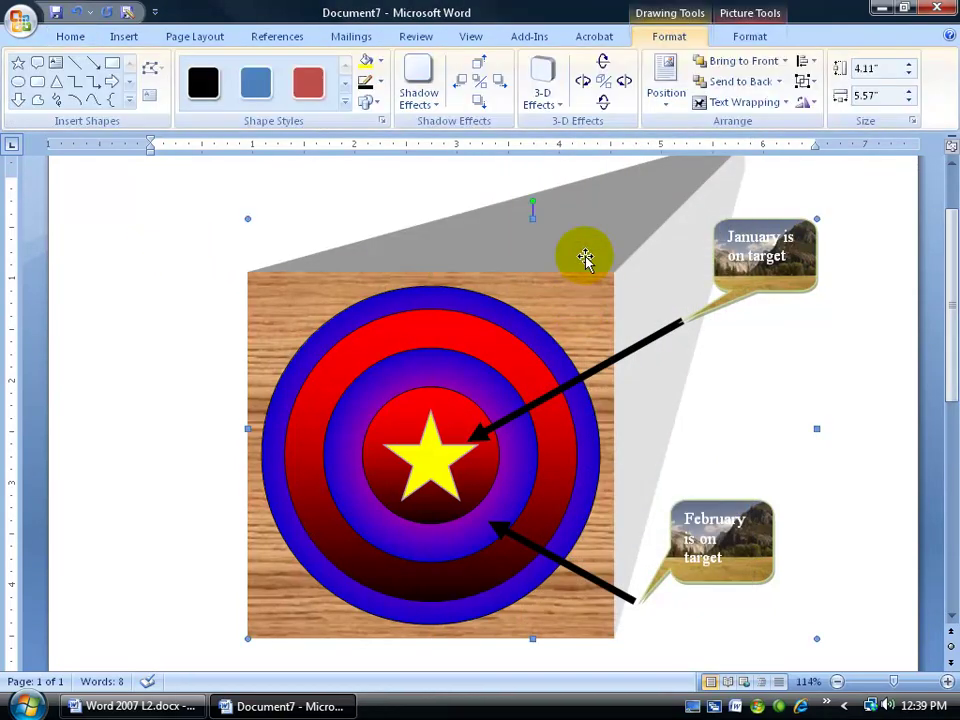
{"action": "left_click", "coordinate": [624, 82]}
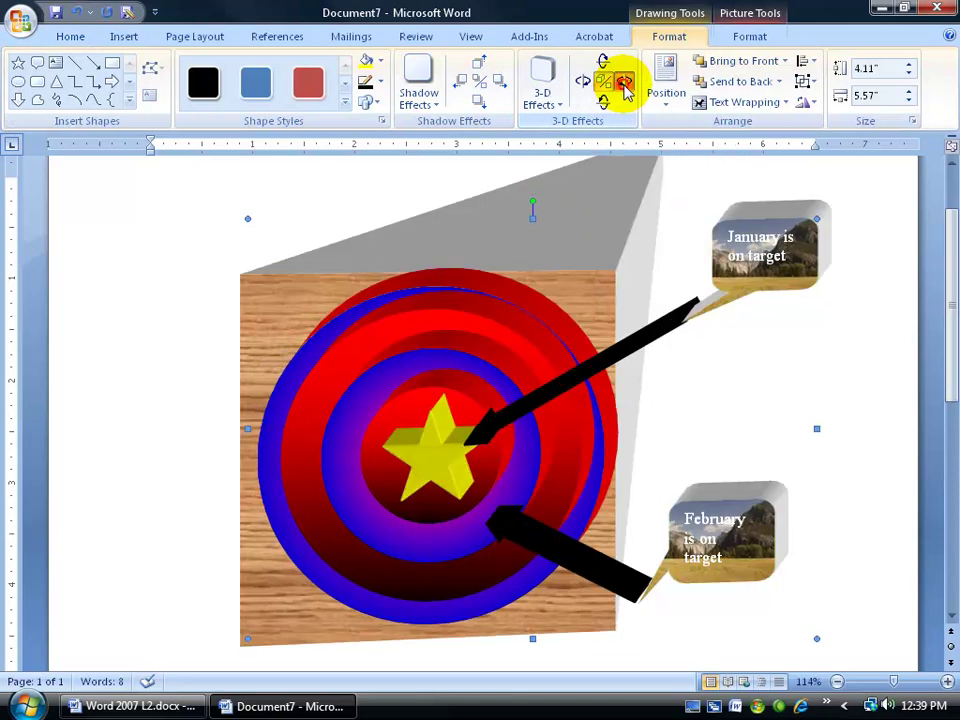
{"action": "left_click", "coordinate": [624, 84]}
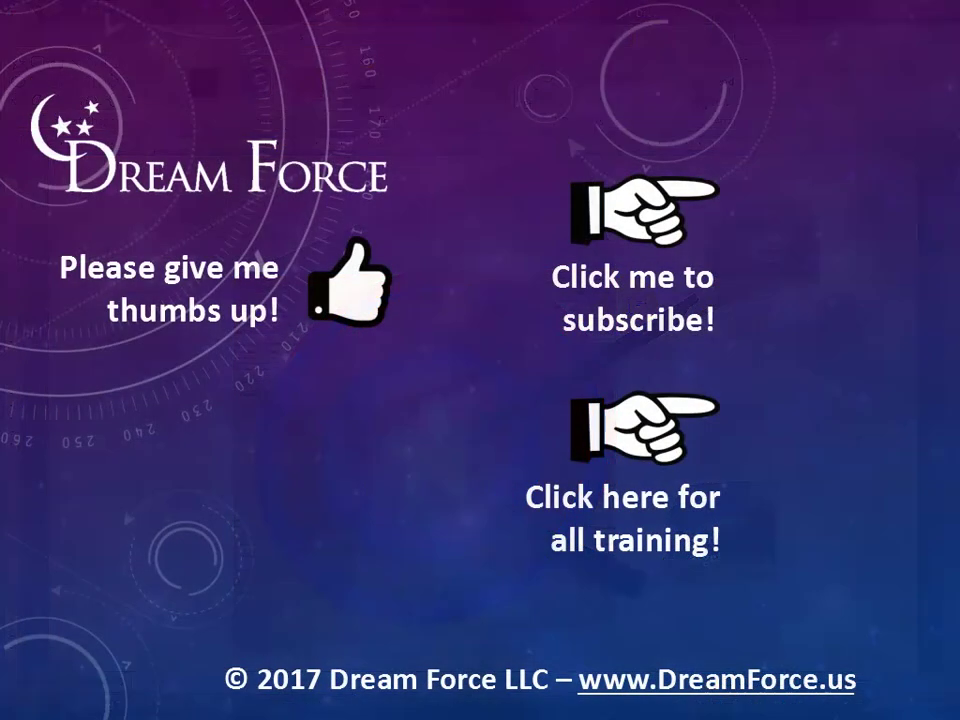